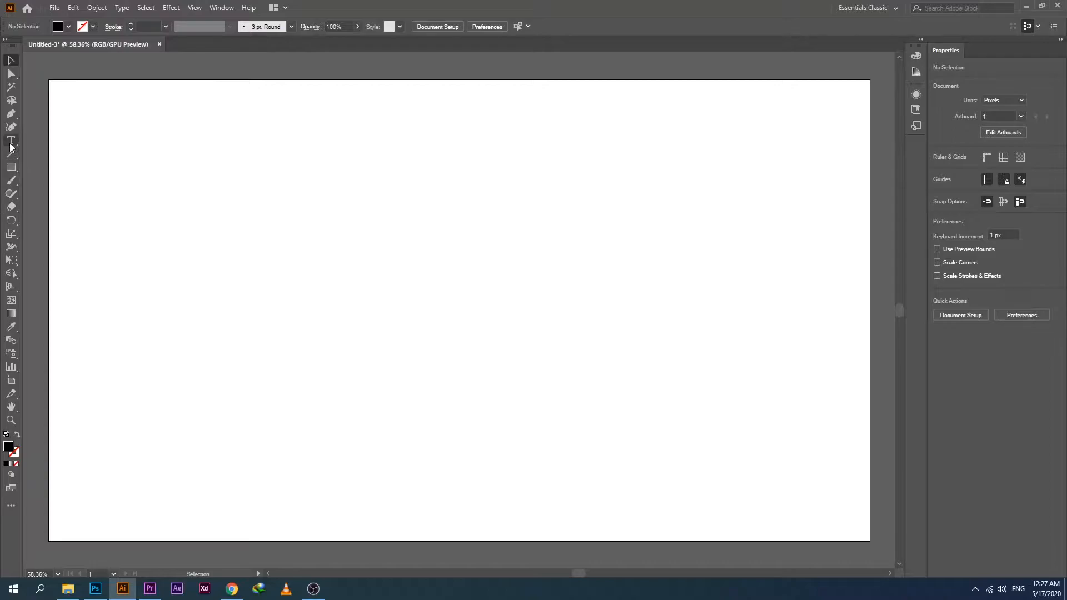
Add the text "World" to the artboard, set its font to Arial Rounded MT Bold, and show the character settings.
text(World)
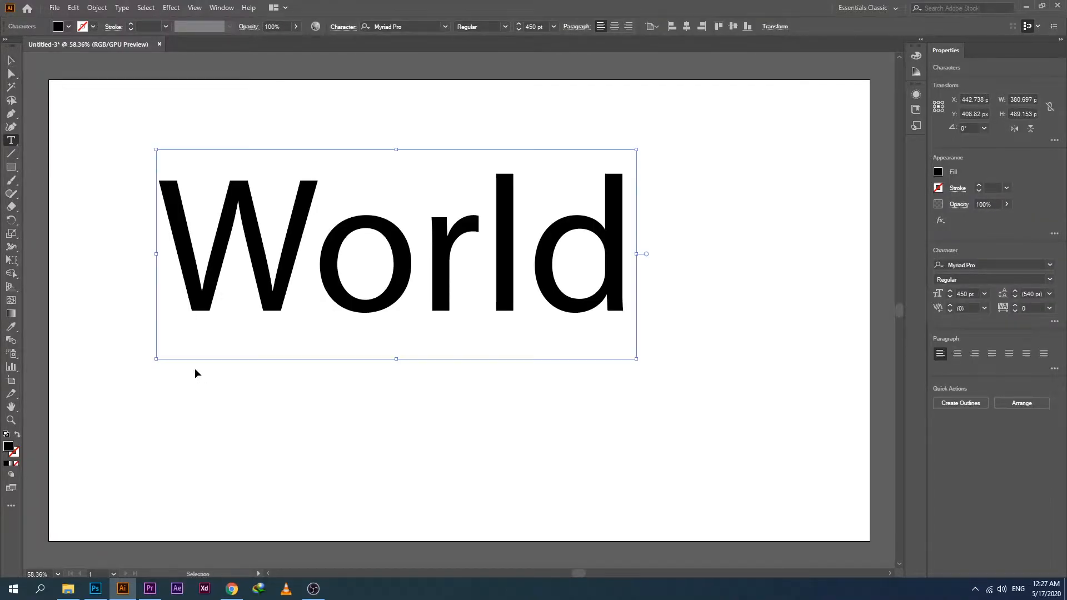
key(ctrl+a)
click(445, 26)
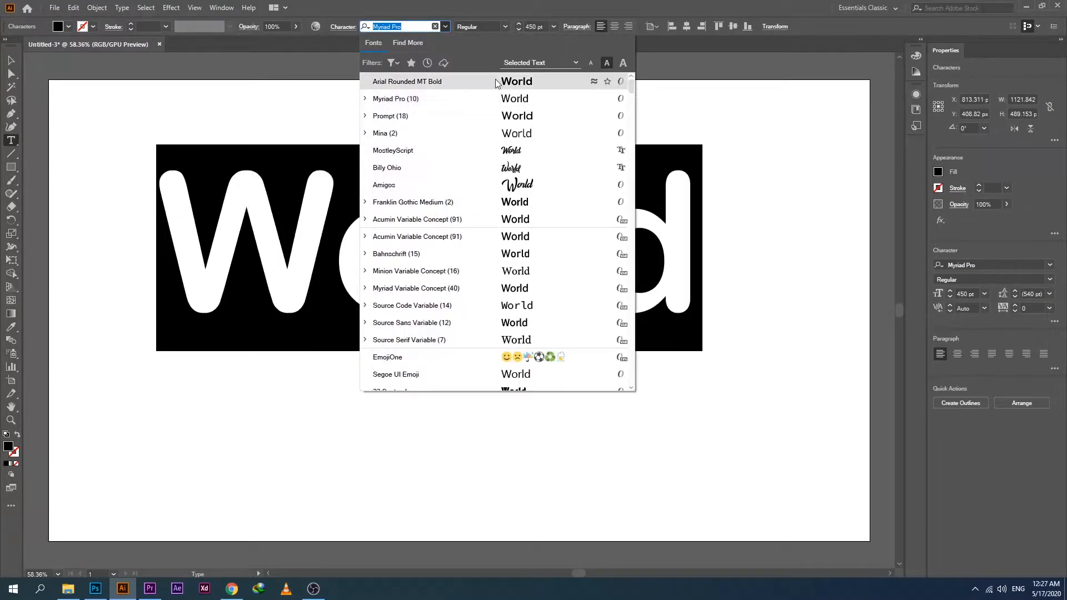
click(495, 79)
key(Escape)
key(ctrl+t)
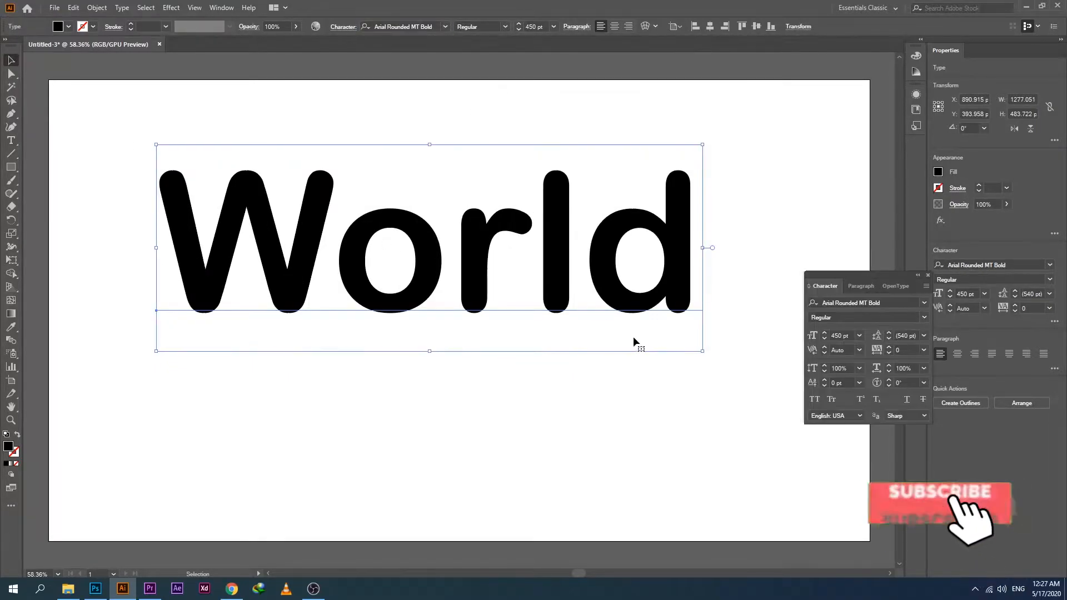
Scale the World text down to about 257 pt and place it near the artboard's upper edge, roughly centred.
drag(704, 352, 562, 298)
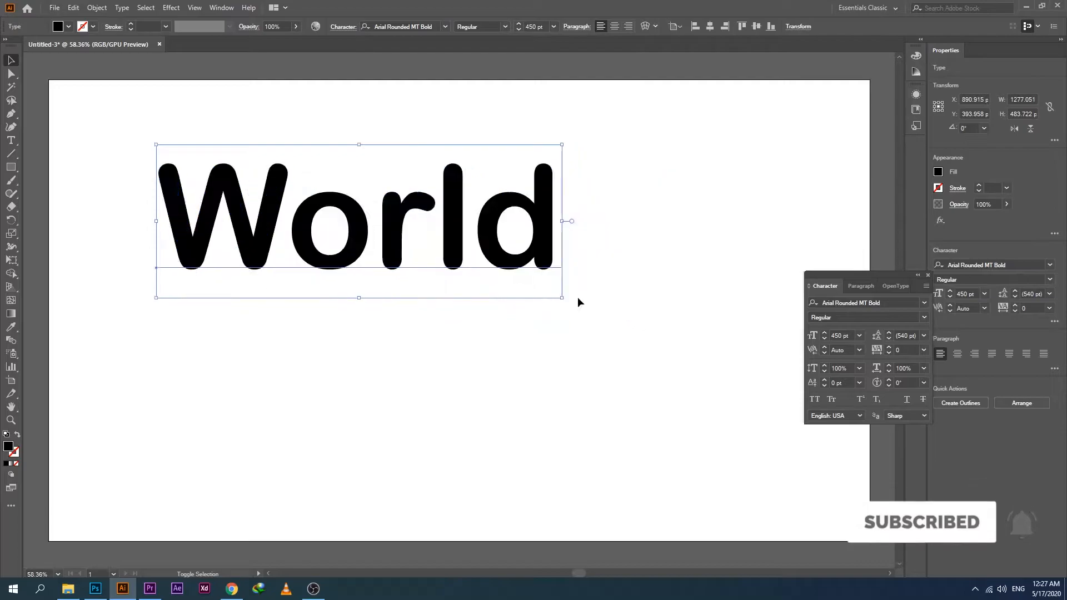
drag(387, 227, 447, 160)
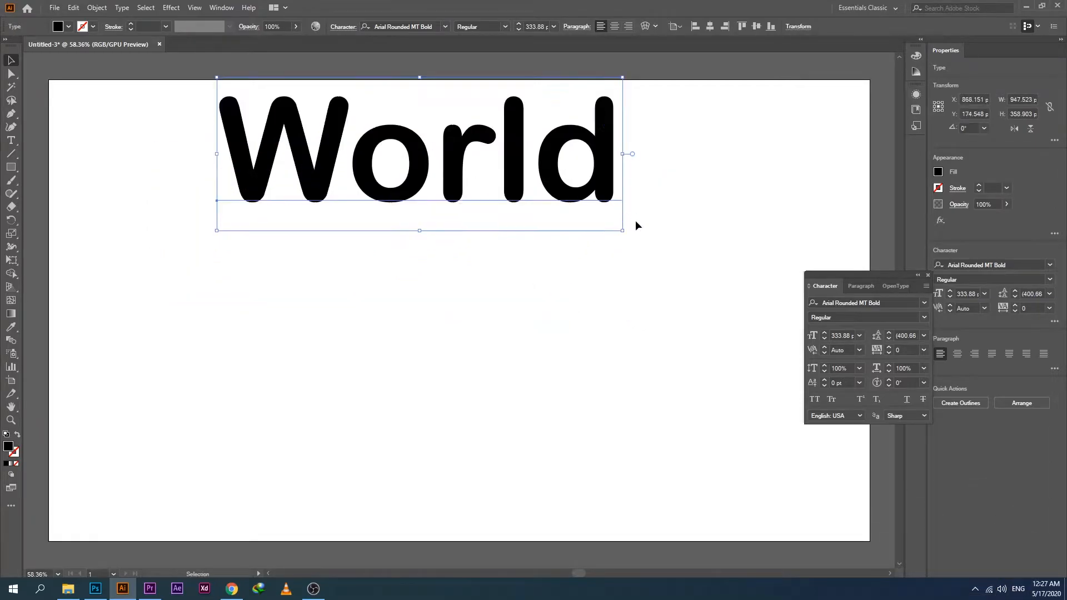
drag(625, 229, 530, 196)
drag(423, 148, 509, 169)
click(356, 229)
click(286, 191)
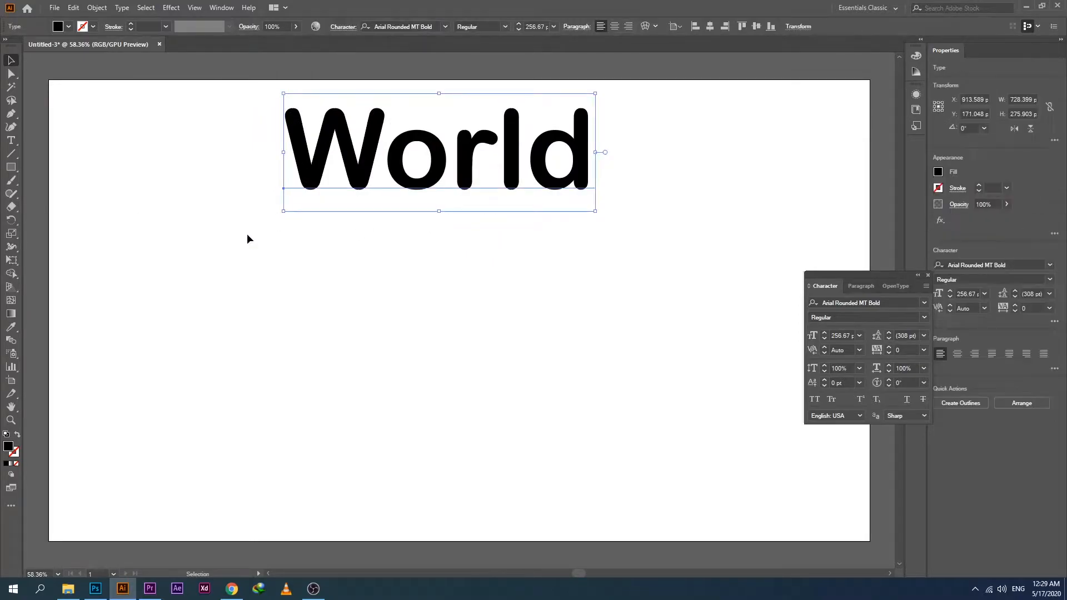
Convert the World text to outlines and give it no fill with a black stroke.
right_click(366, 160)
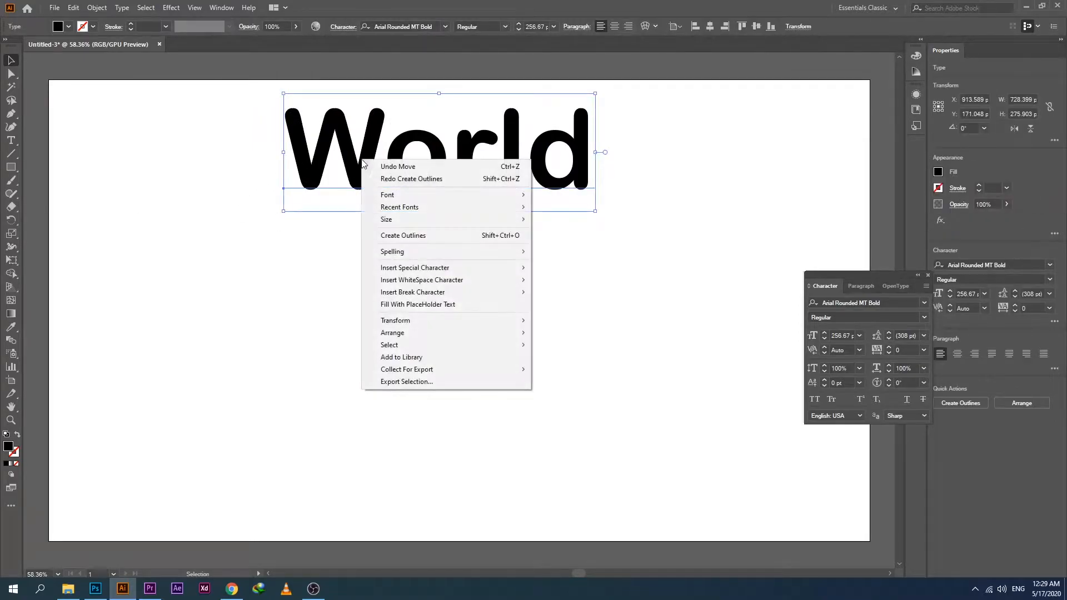
click(416, 239)
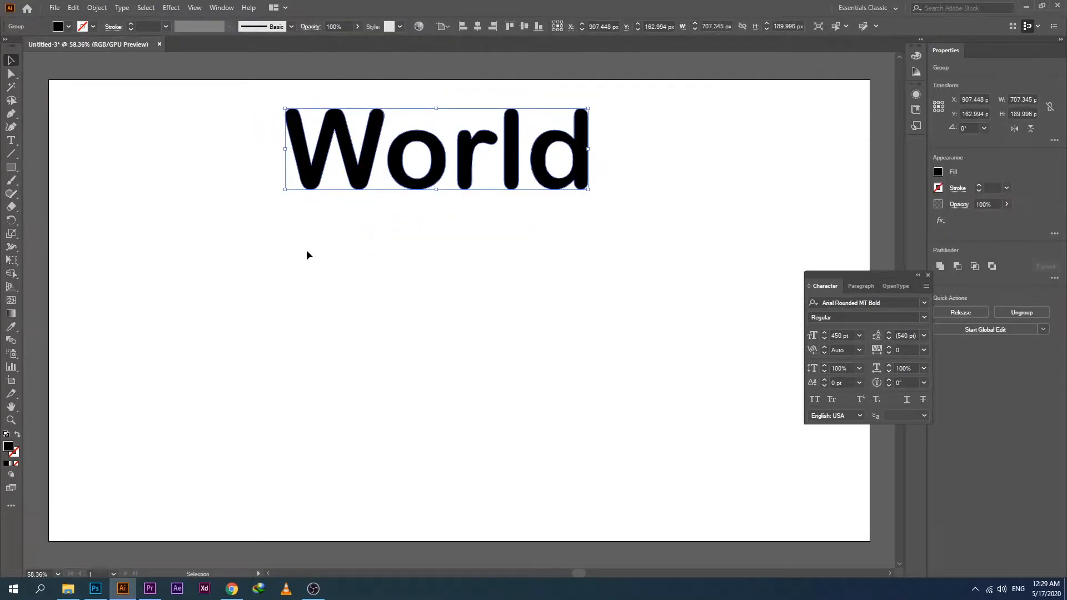
click(61, 26)
click(8, 43)
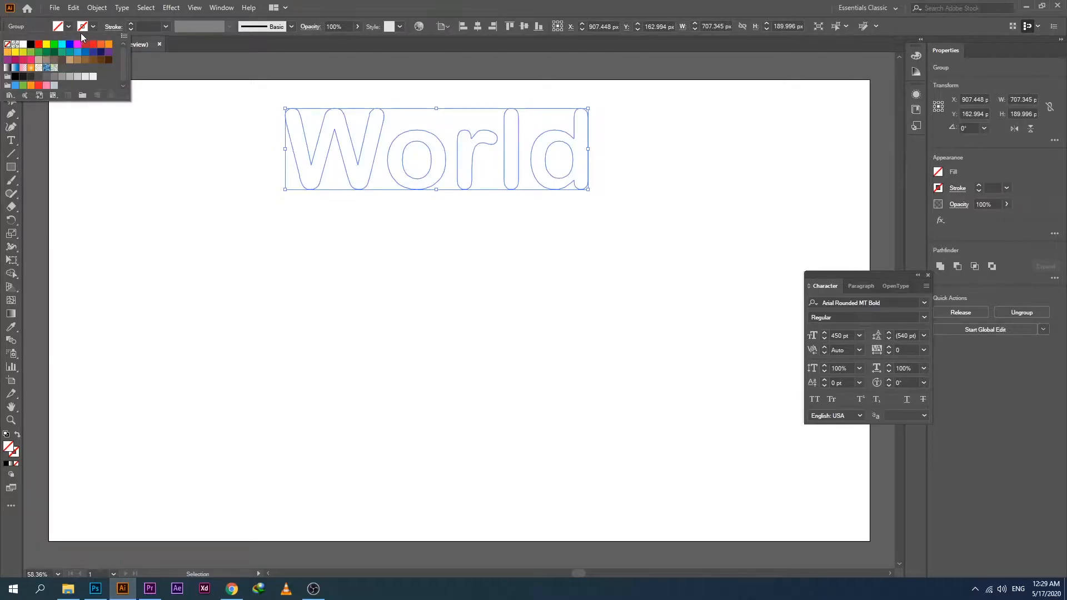
click(91, 29)
click(31, 45)
Apply an envelope mesh with 4 rows and 4 columns to the outlined World text.
mouse_move(169, 261)
mouse_down()
mouse_move(221, 234)
mouse_move(724, 121)
mouse_up()
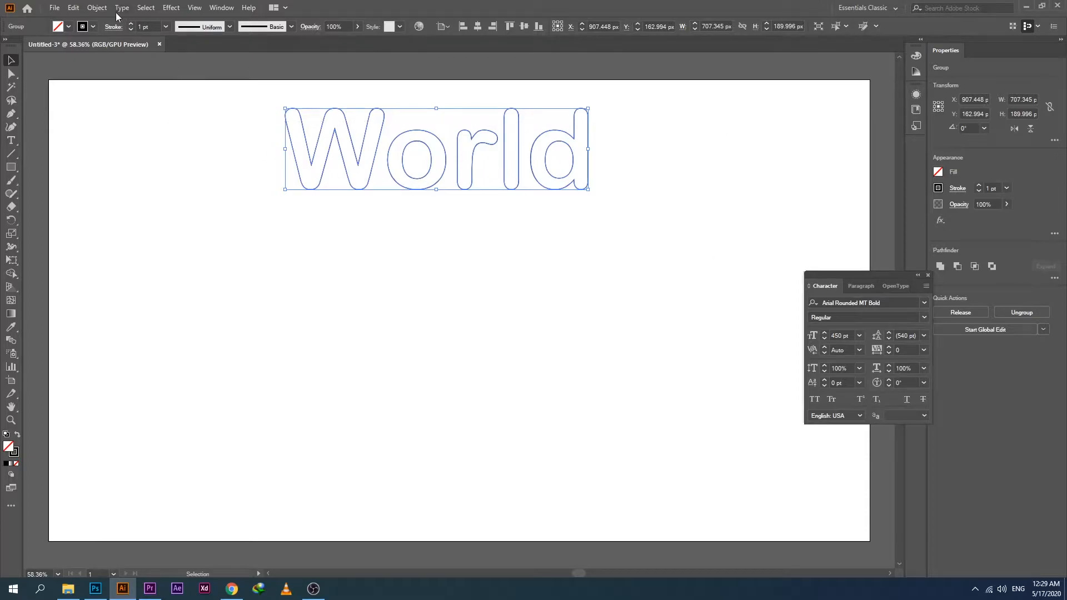
click(96, 7)
mouse_move(137, 319)
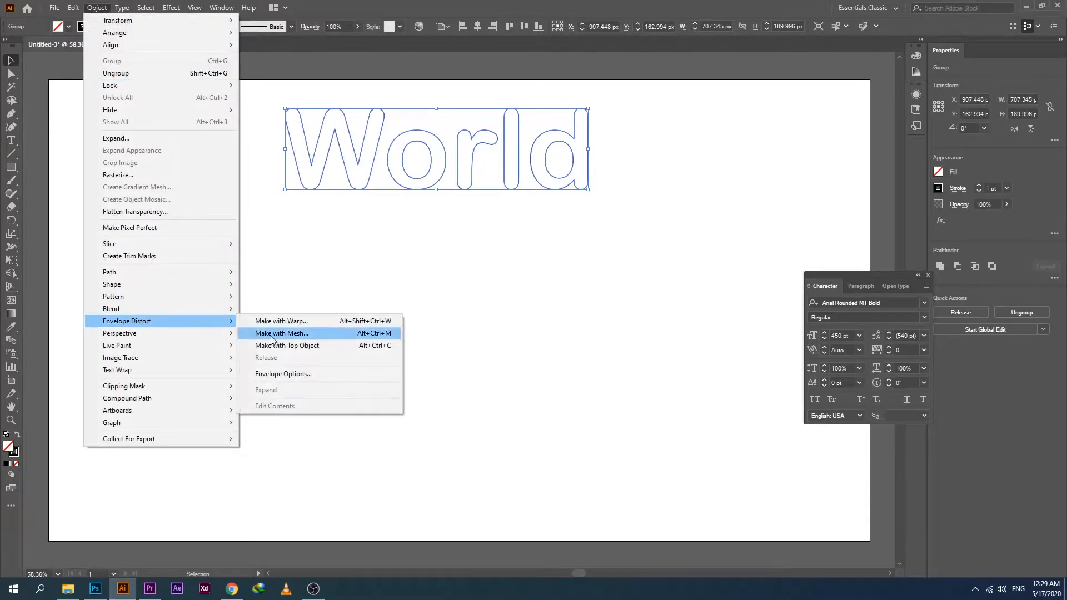
click(289, 333)
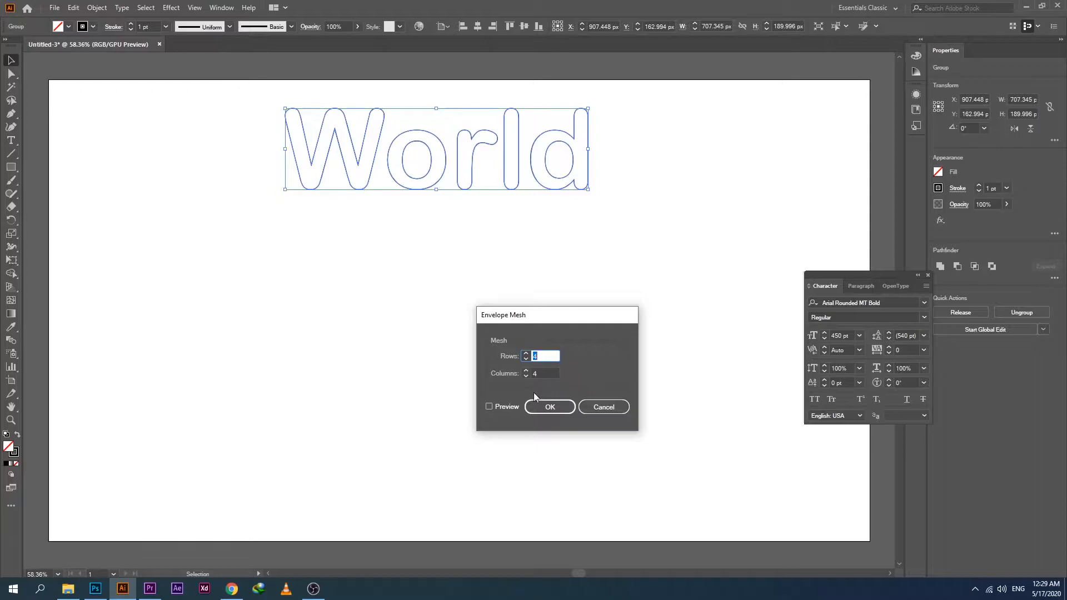
click(489, 407)
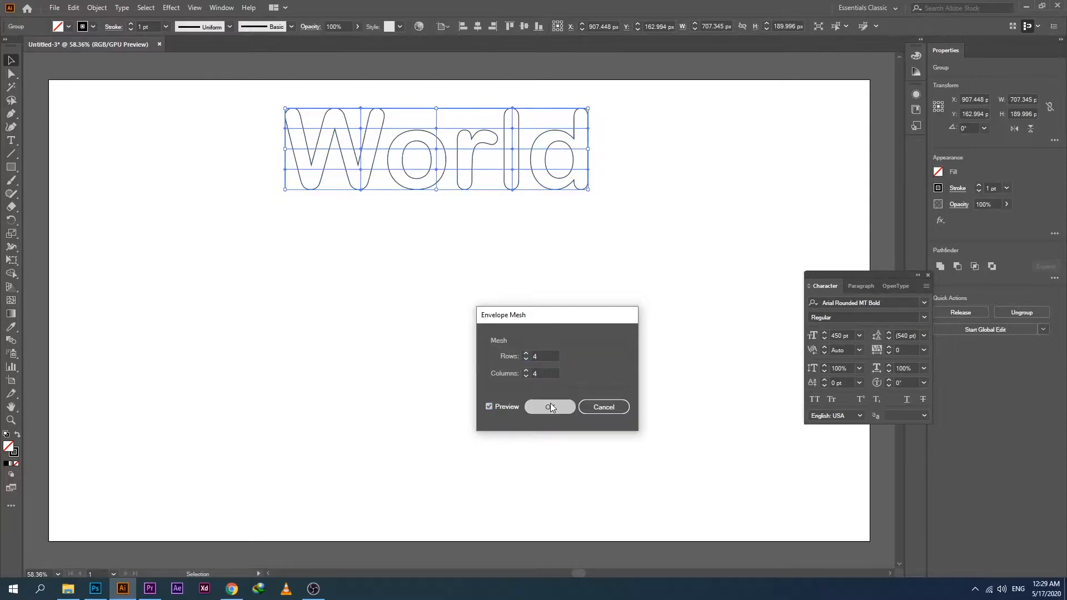
click(550, 408)
Shift the mesh points on the second and fourth horizontal mesh lines about 10 px to the right.
click(11, 74)
drag(268, 124, 601, 136)
drag(592, 178, 607, 178)
key(shift+Right)
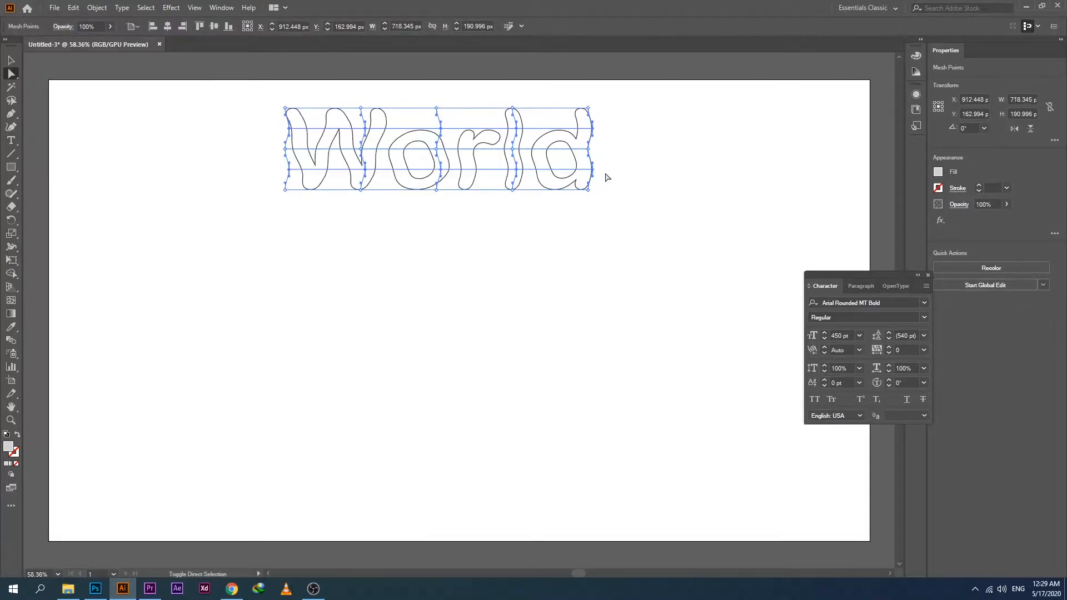
key(shift+Right)
Duplicate the wavy word twice straight below, one copy at mid-height and one near the artboard's lower edge.
click(10, 61)
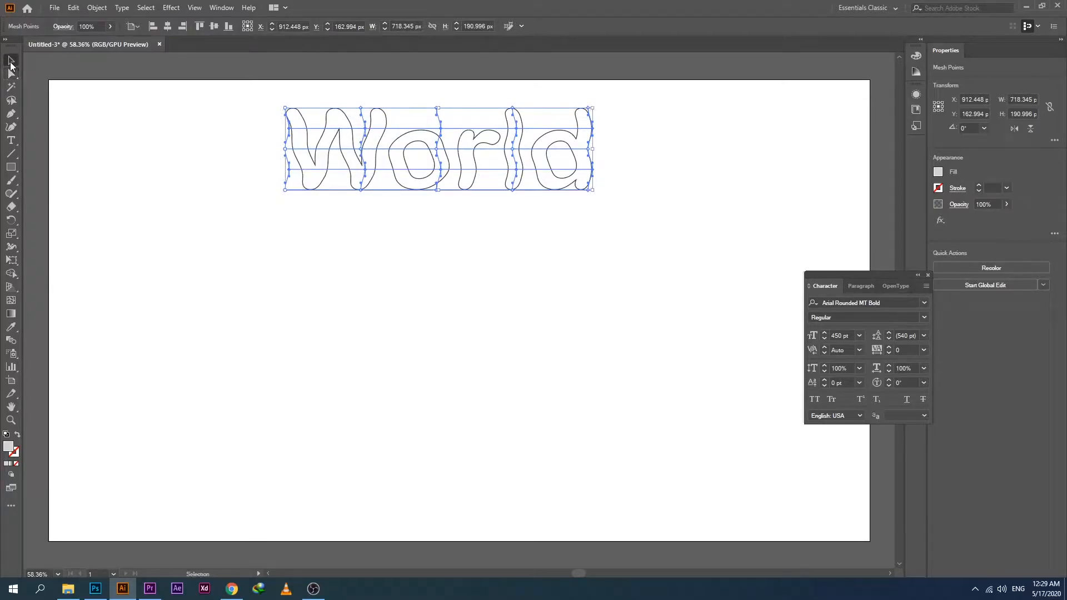
click(177, 188)
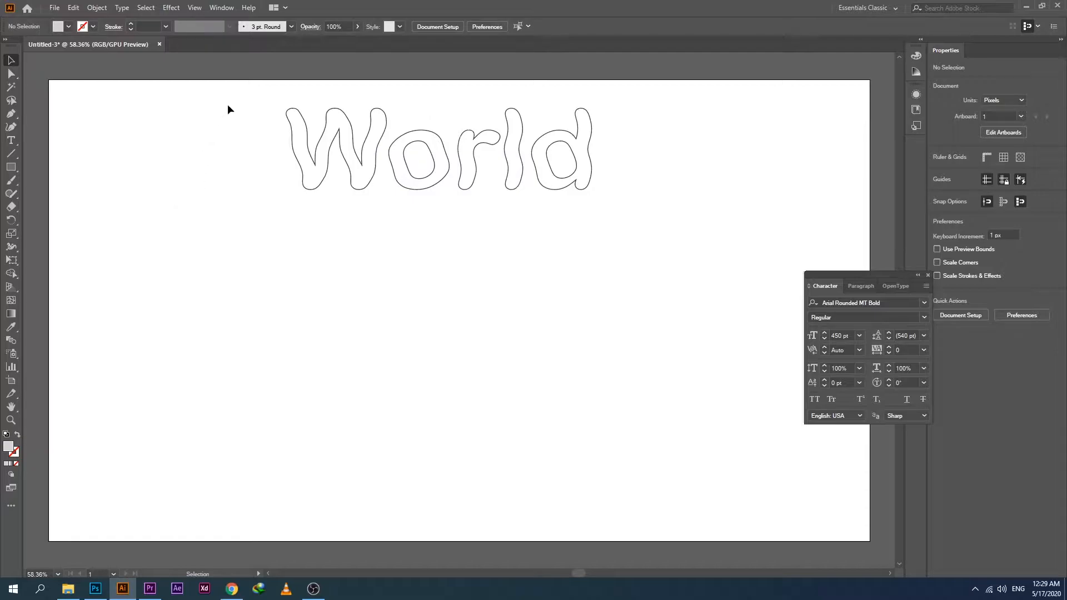
drag(225, 105, 586, 176)
drag(468, 188, 468, 527)
Expand all three wavy World envelopes into regular paths.
drag(225, 187, 619, 492)
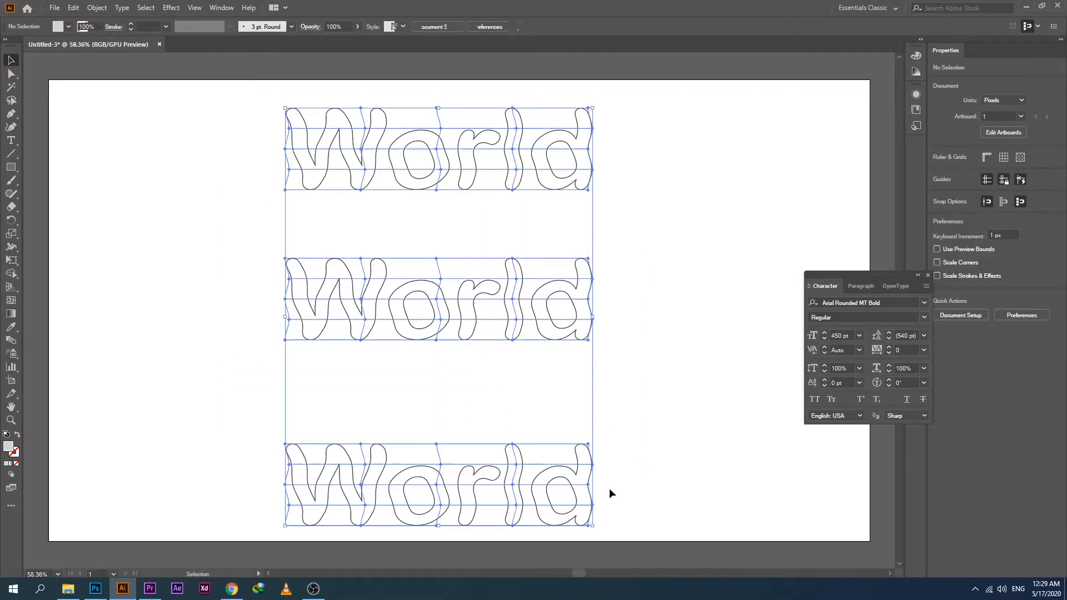
drag(619, 492, 619, 491)
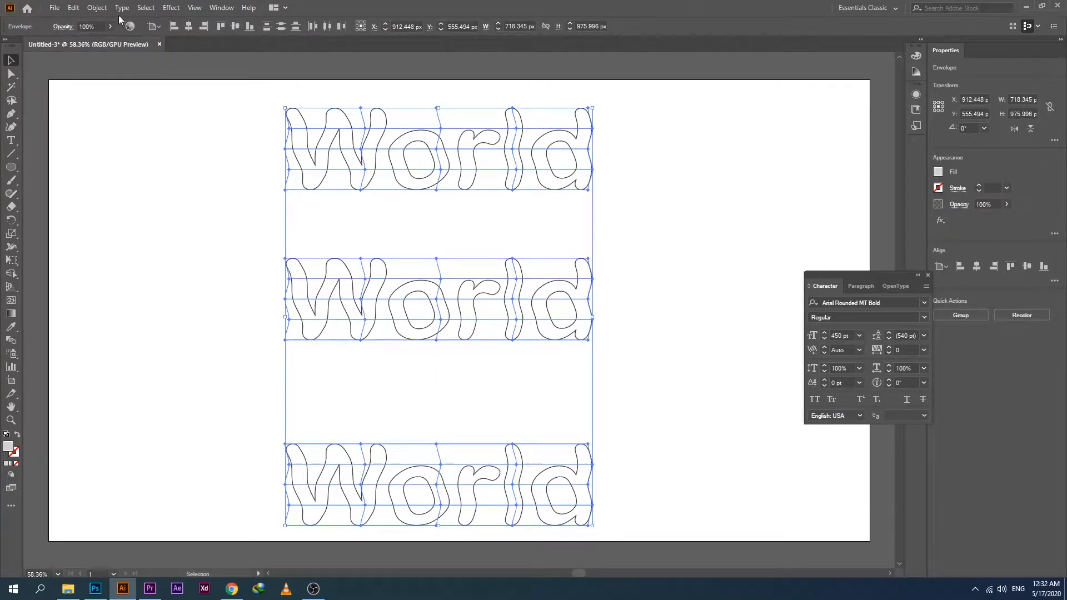
click(99, 8)
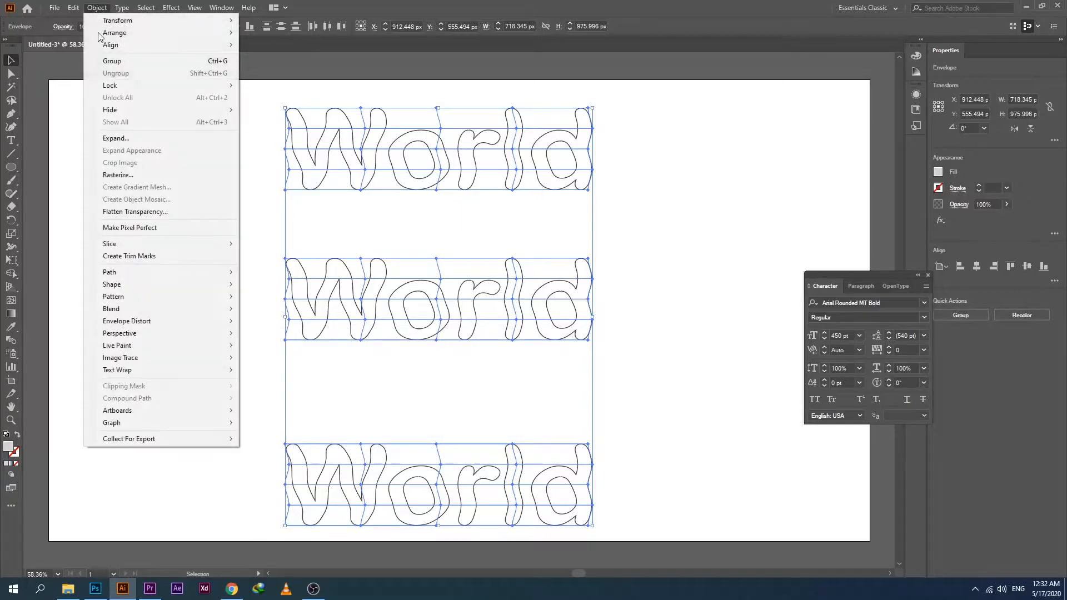
click(106, 138)
click(495, 357)
click(198, 165)
Fill all three expanded World words with white and keep them selected together.
drag(203, 131, 665, 486)
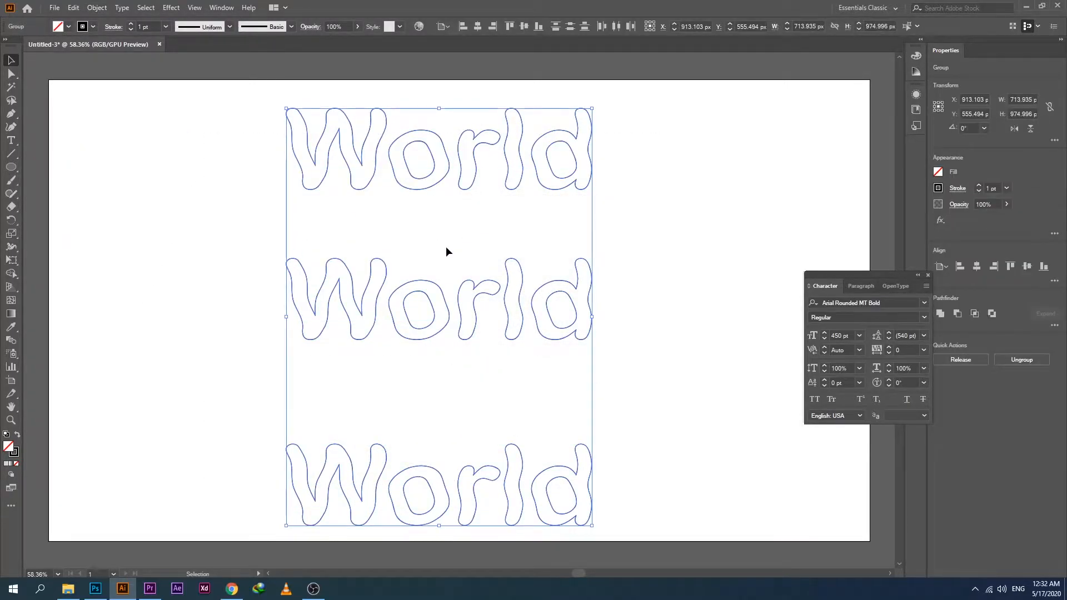
drag(267, 142, 605, 459)
click(59, 27)
click(25, 47)
click(151, 175)
click(154, 175)
drag(201, 123, 612, 472)
click(97, 7)
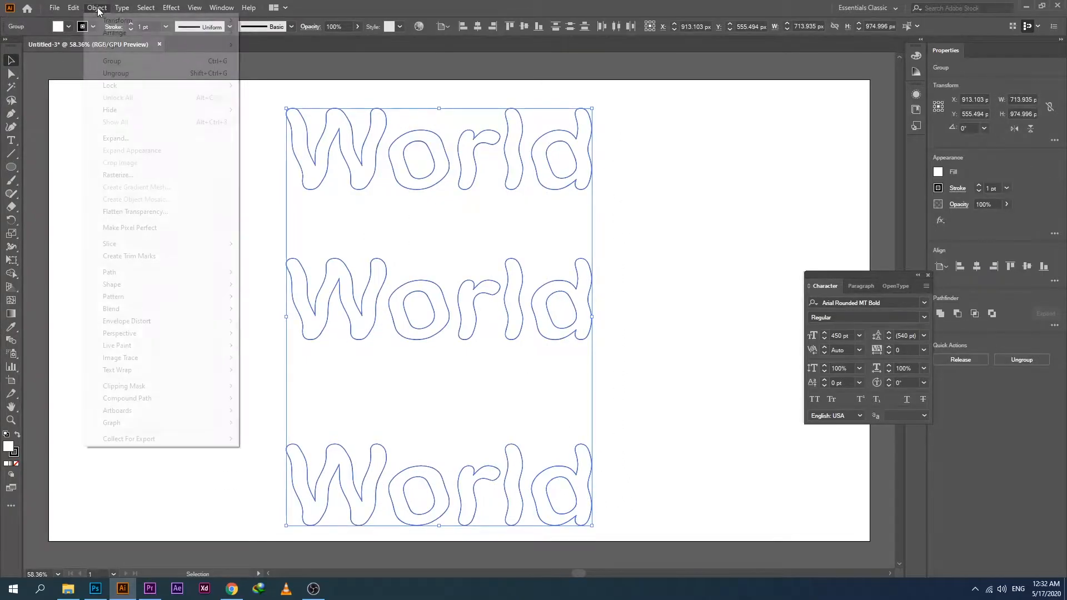
mouse_move(132, 306)
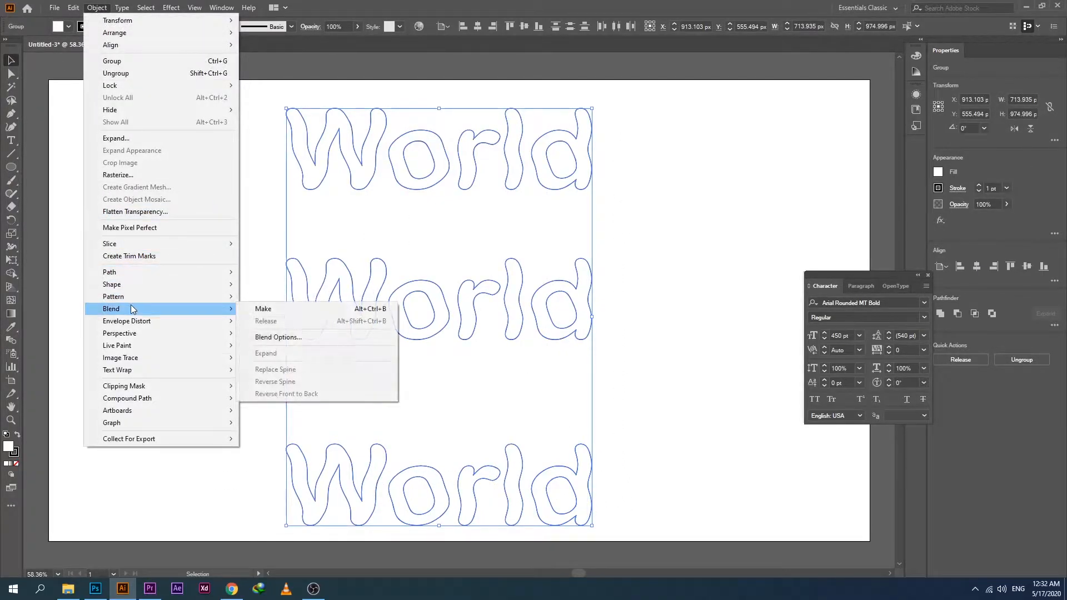
click(275, 338)
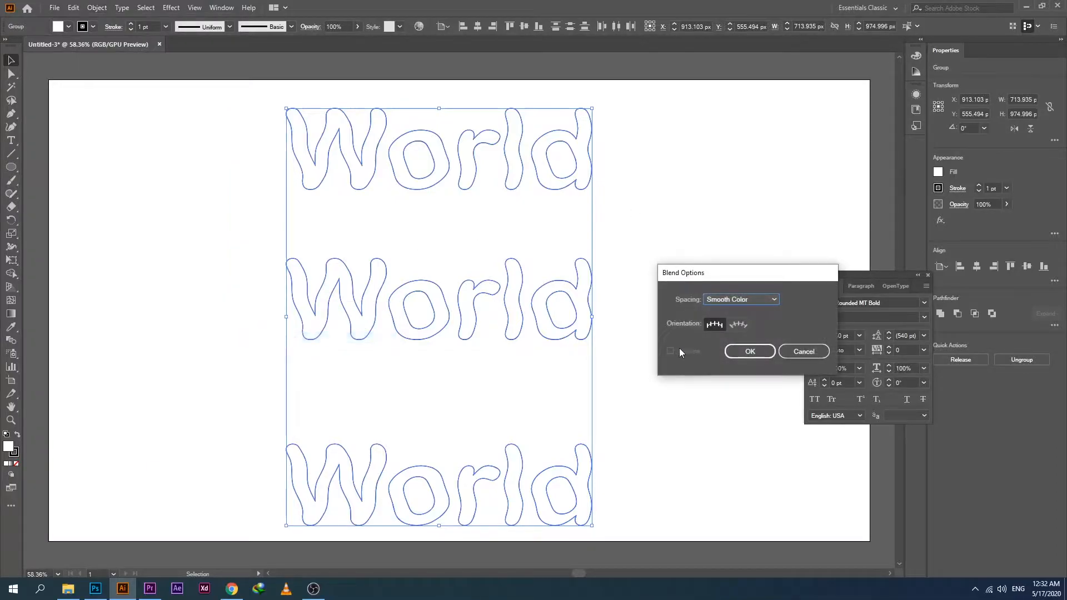
click(804, 352)
Make a blend from the three selected World words.
click(97, 7)
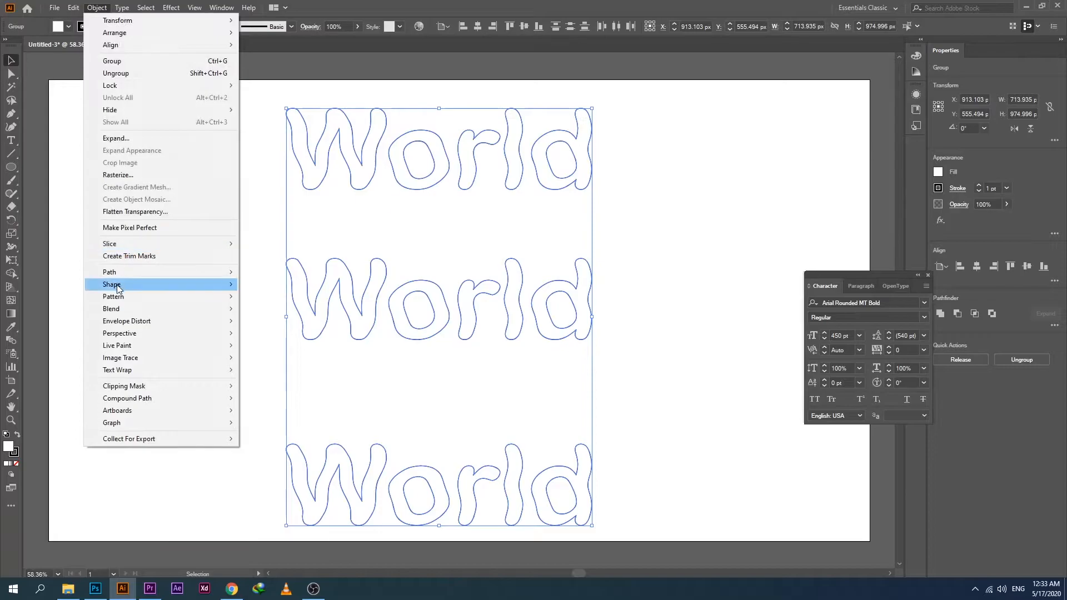
mouse_move(199, 310)
click(263, 309)
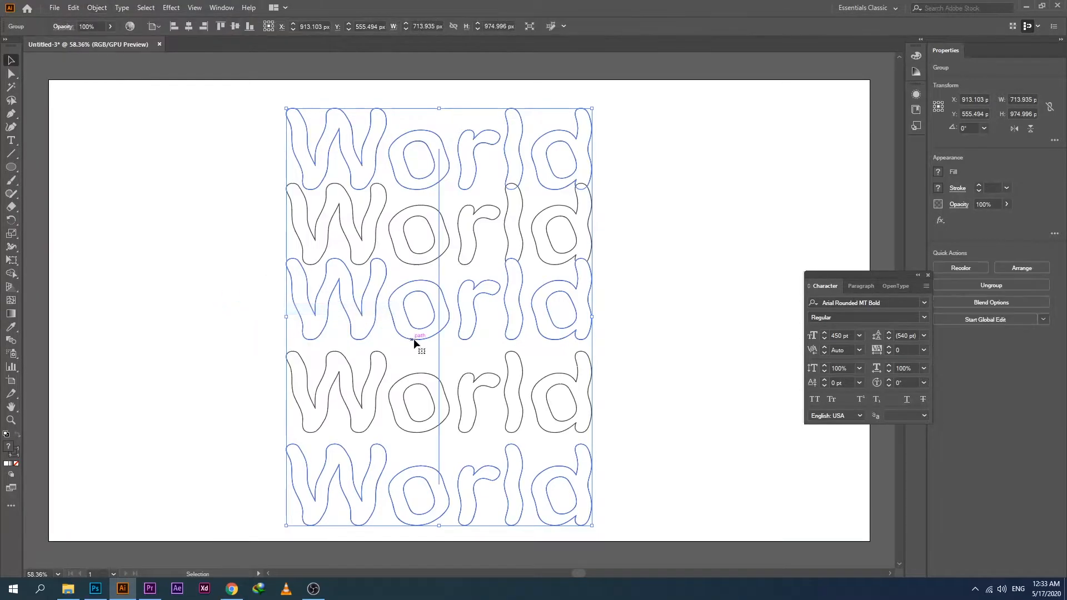
click(221, 167)
Set the World blend's spacing to Specified Steps with 16 steps.
click(431, 331)
click(96, 8)
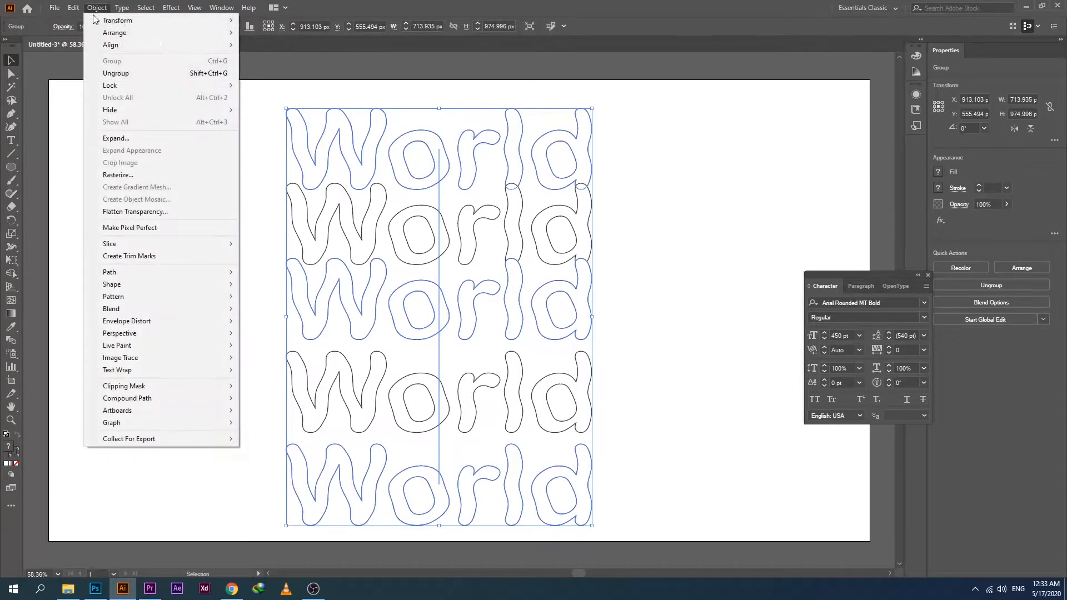
mouse_move(140, 307)
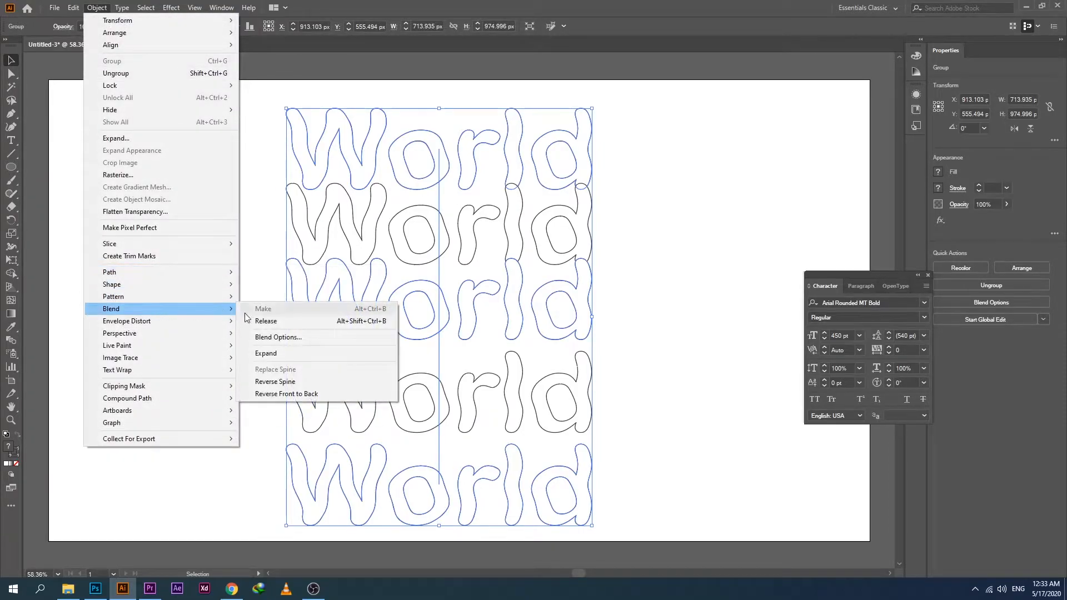
click(272, 337)
click(748, 301)
click(745, 324)
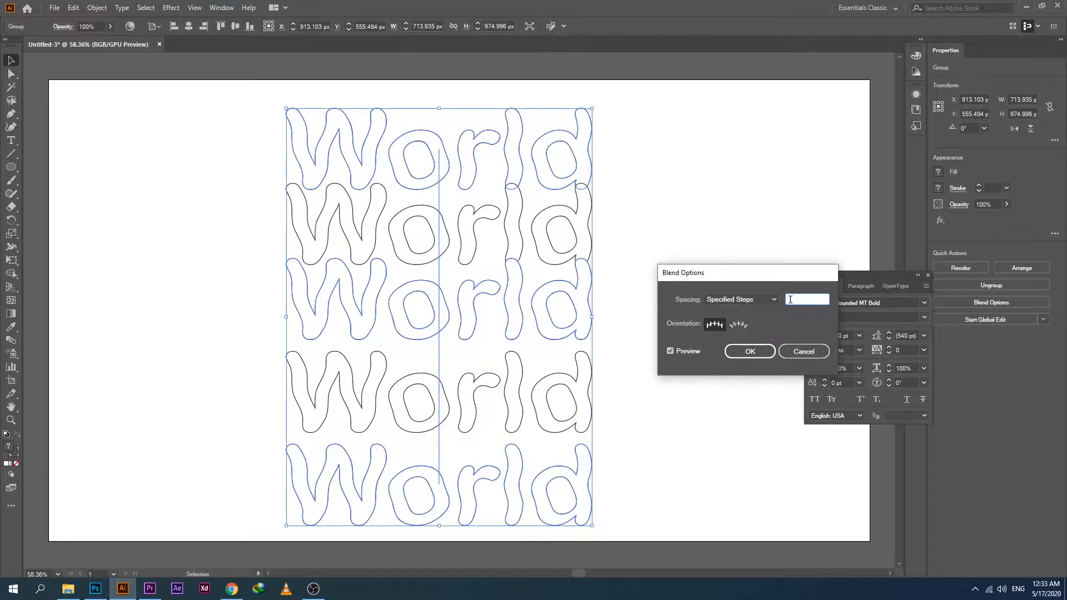
text(3)
scroll(789, 300, up, 5)
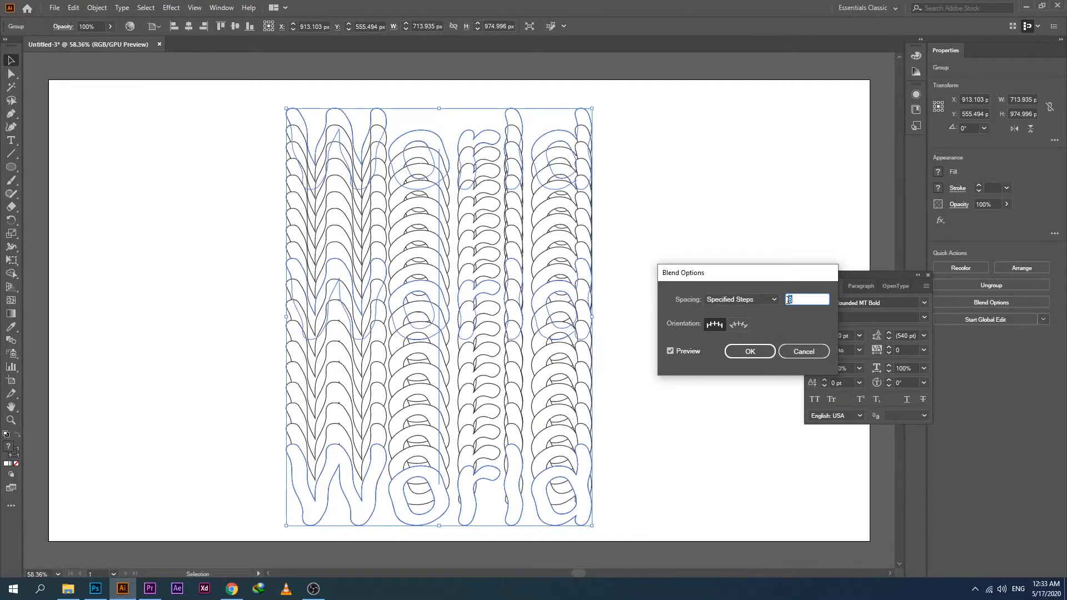
scroll(795, 295, up, 1)
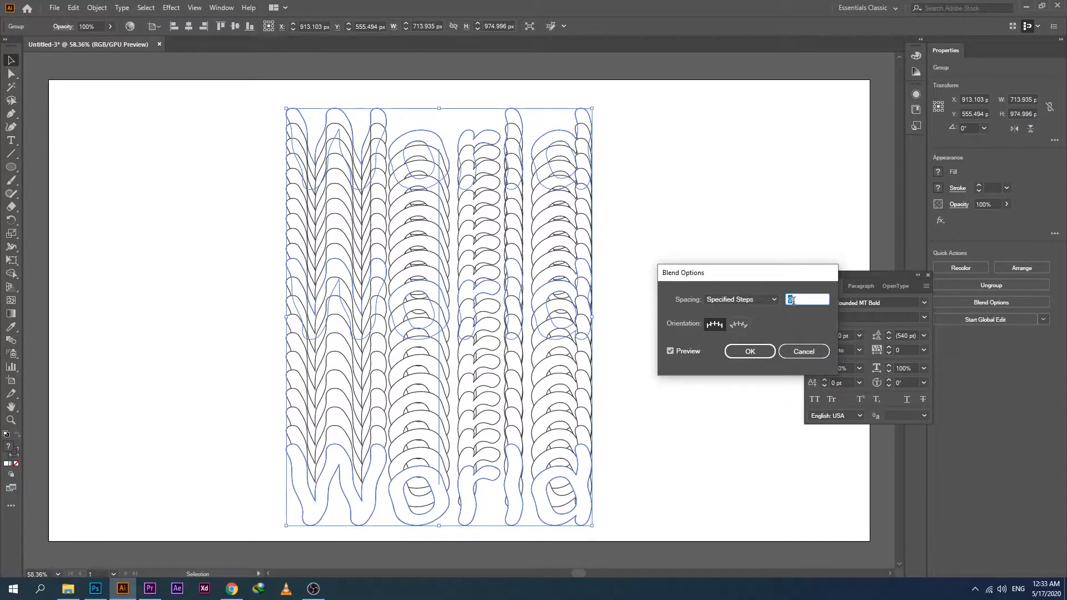
scroll(793, 300, up, 11)
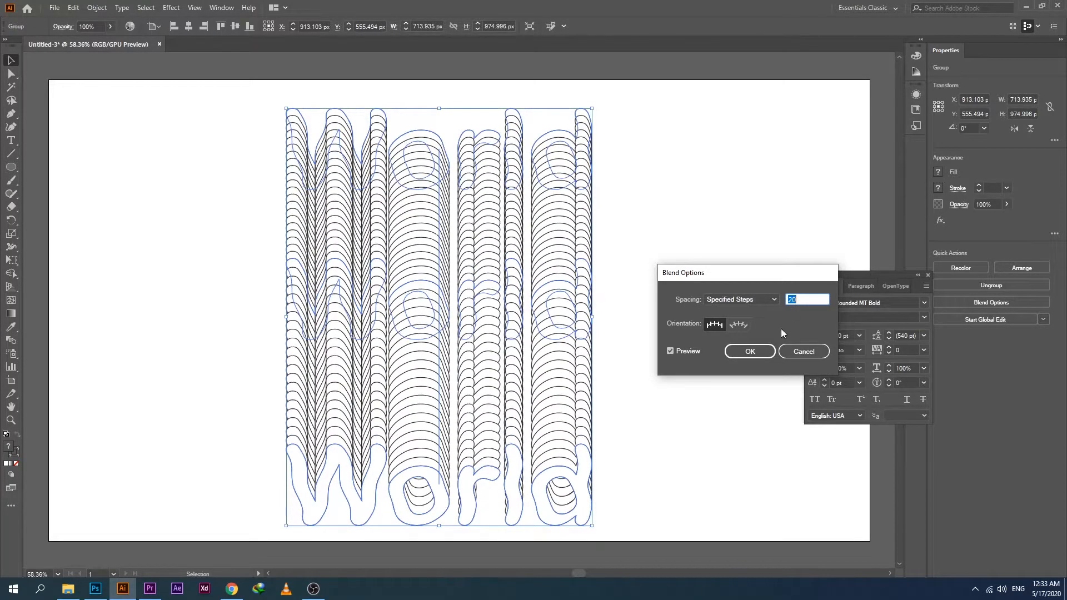
scroll(788, 308, down, 4)
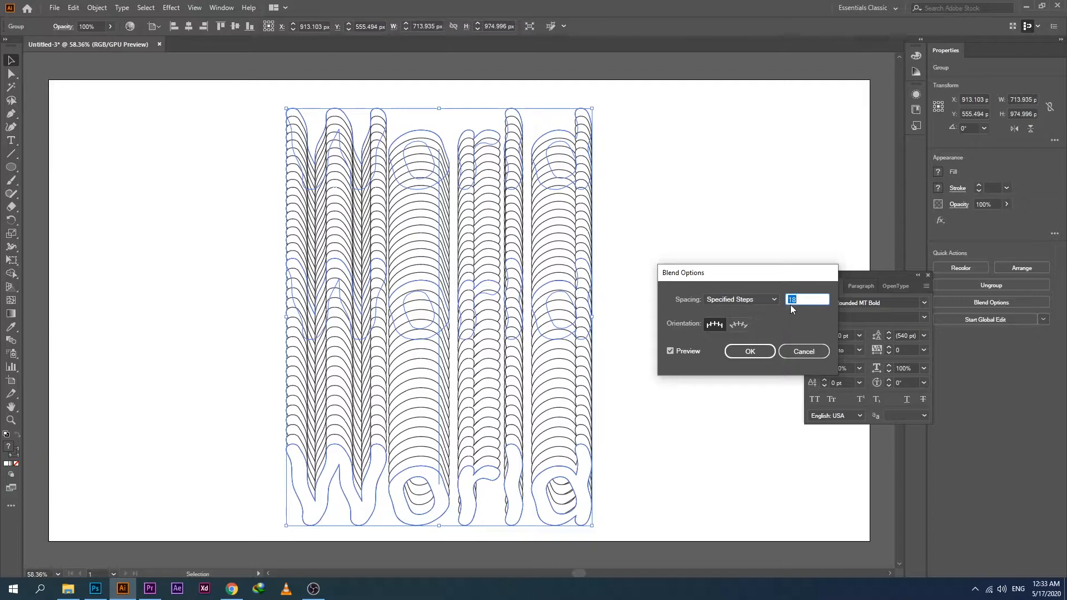
click(762, 352)
Move the blended World text horizontally to the left side of the artboard and deselect it.
drag(409, 309, 146, 305)
click(439, 304)
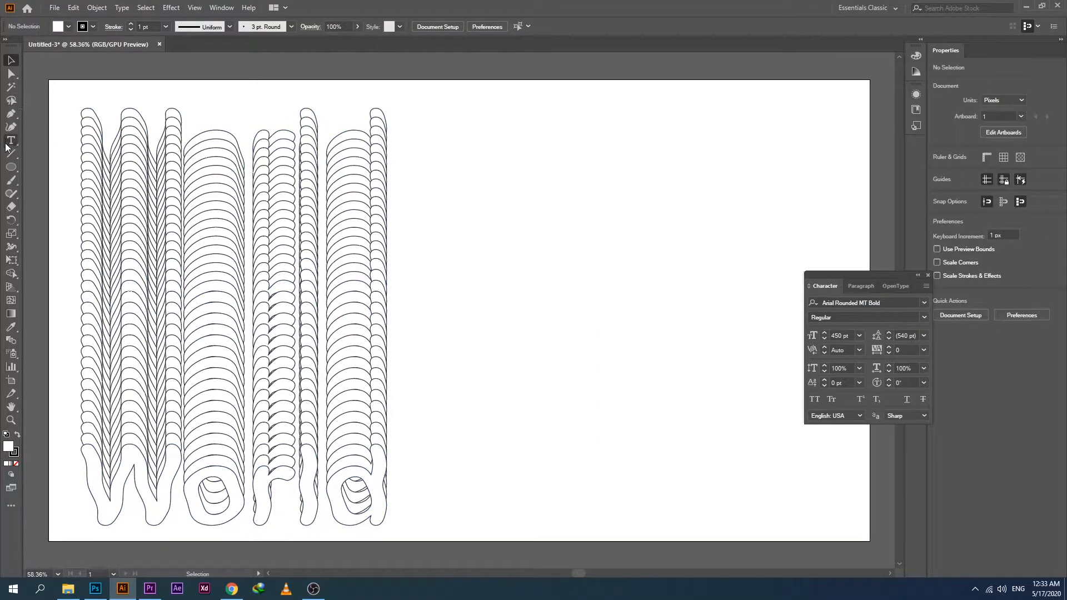
Draw a circle about 596 px in diameter in the empty area right of the blended text.
click(10, 166)
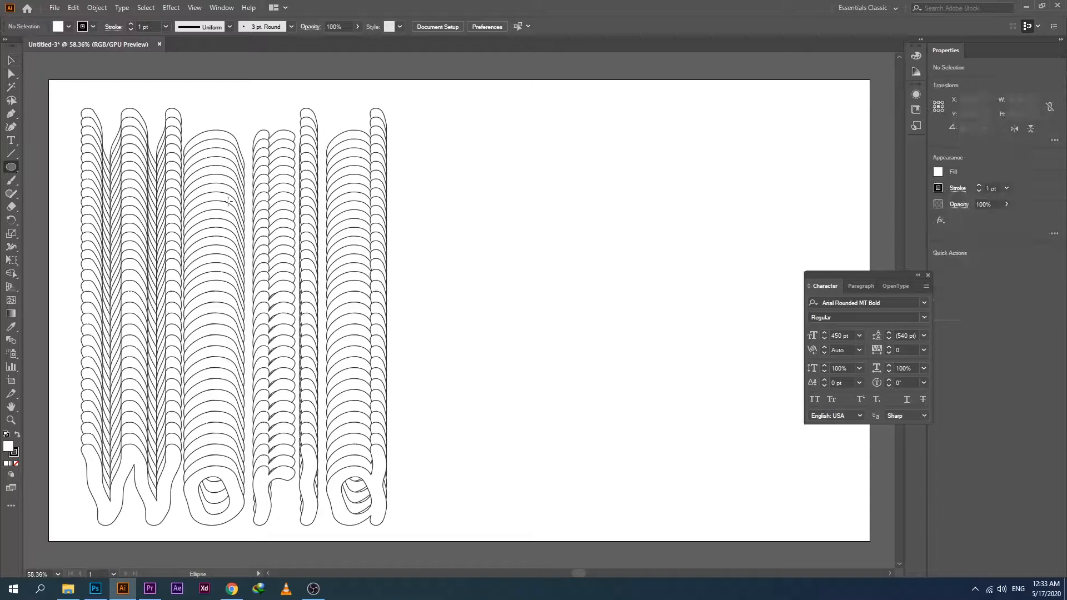
drag(529, 204, 786, 457)
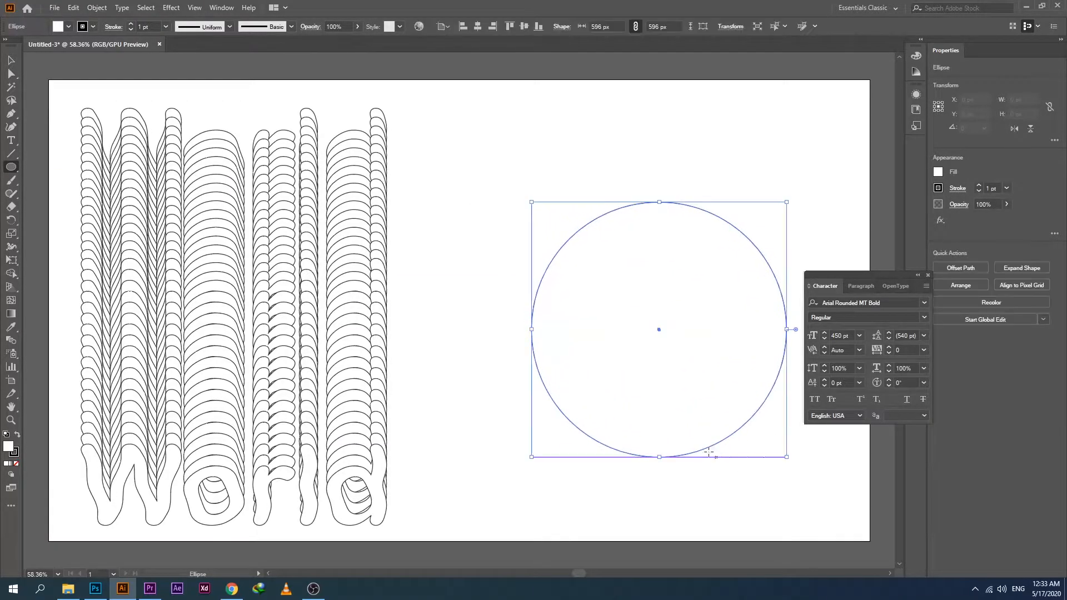
click(12, 59)
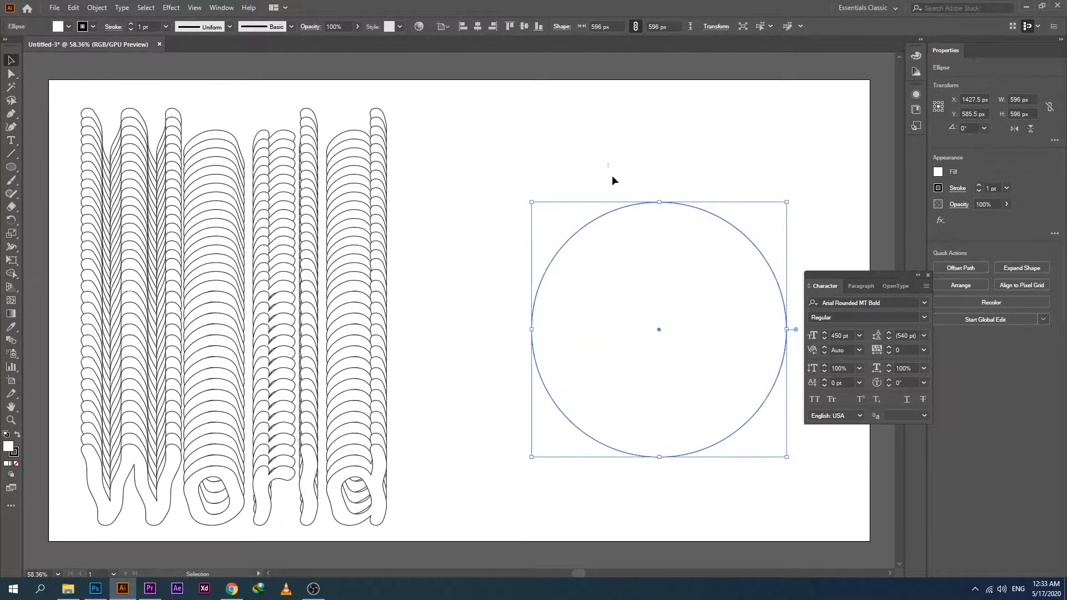
Remove the circle's fill and delete its top and right anchor points, keeping only the lower-left quarter arc.
click(69, 26)
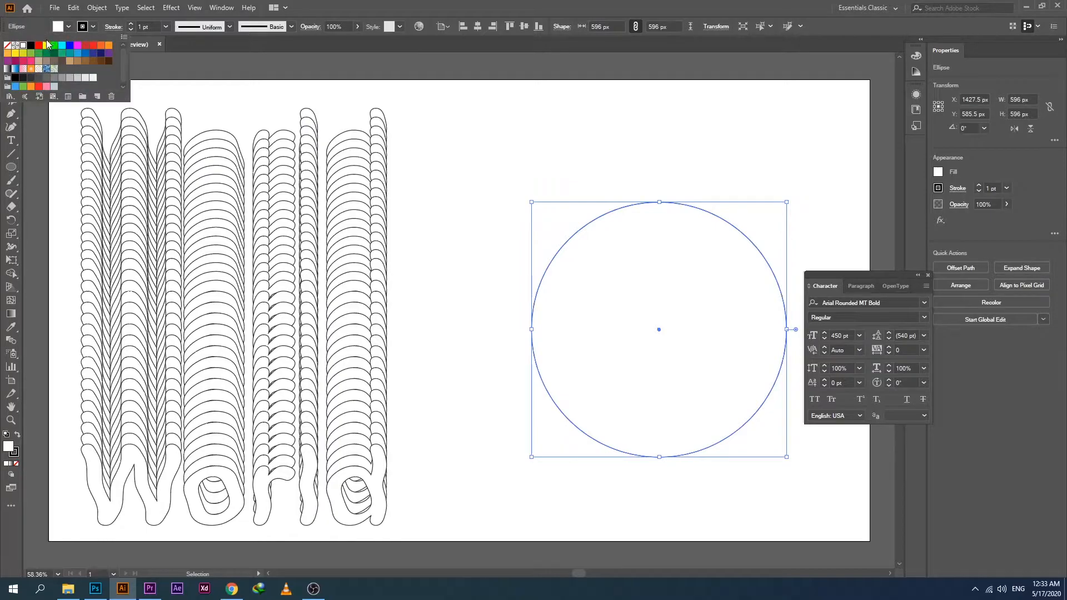
click(9, 47)
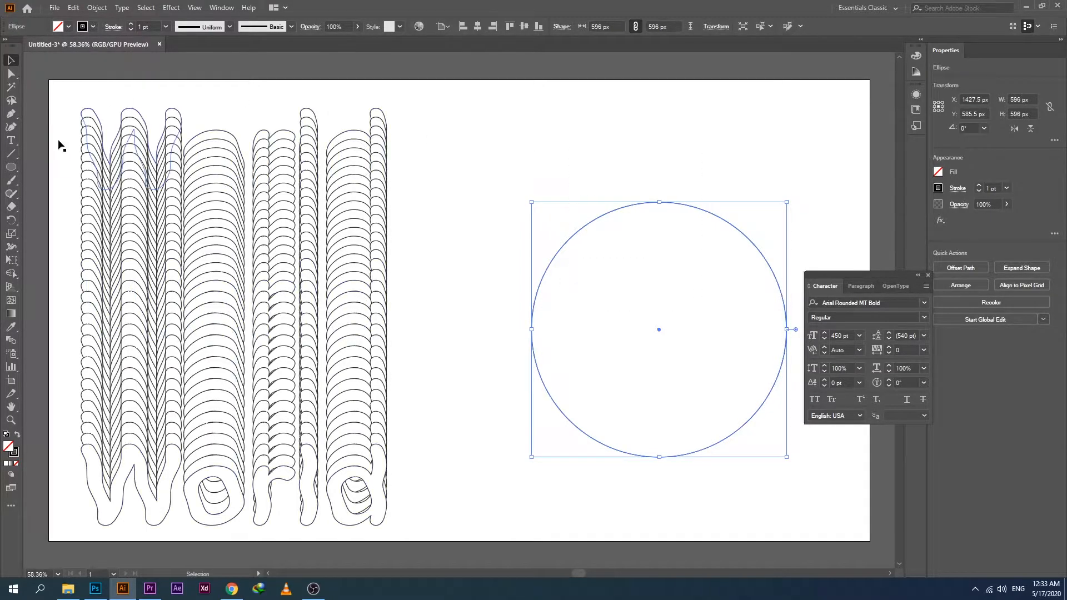
click(10, 75)
drag(604, 166, 675, 230)
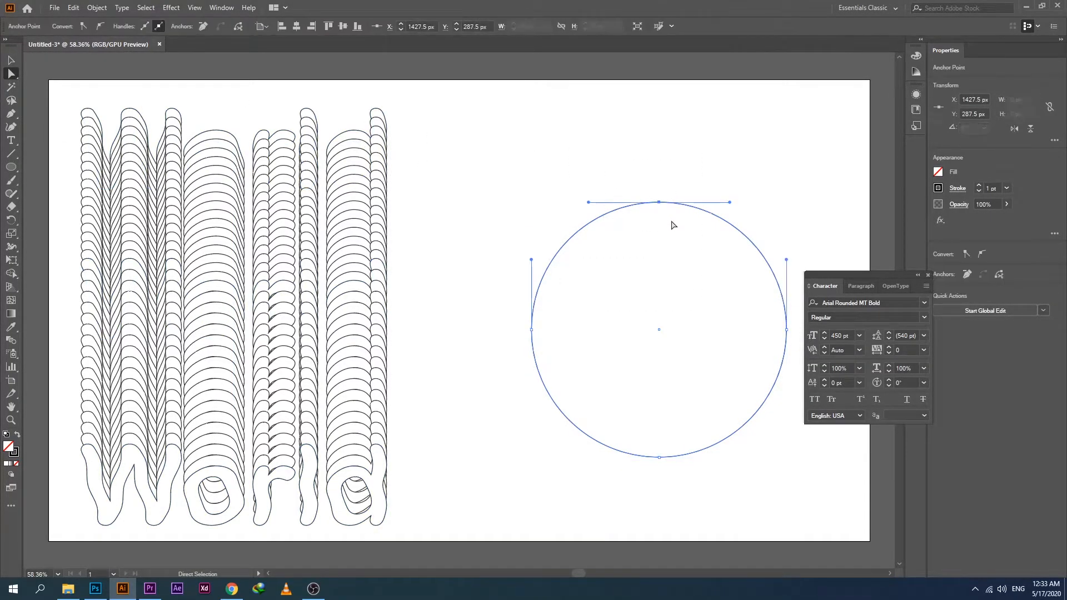
key(Delete)
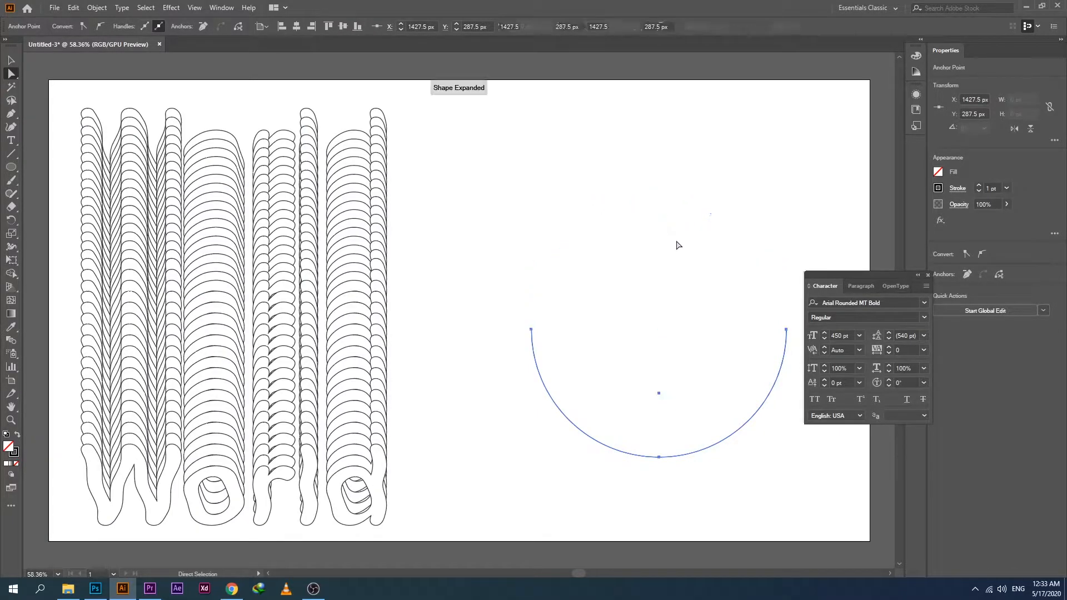
click(786, 330)
key(Delete)
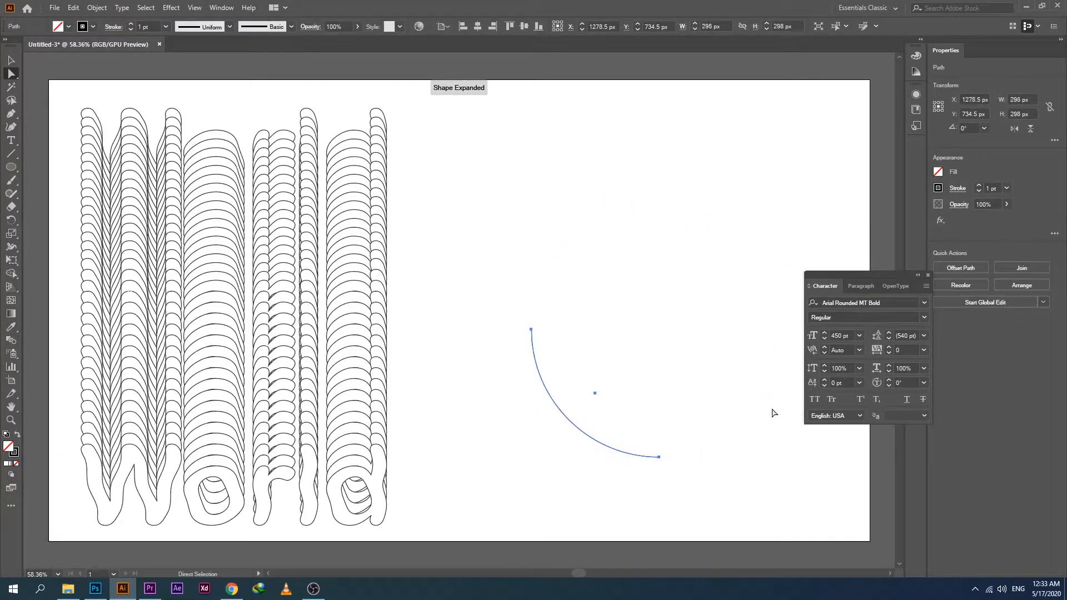
Reshape the quarter arc into an S-curve by turning the direction handle of its upper-left anchor horizontal.
click(532, 330)
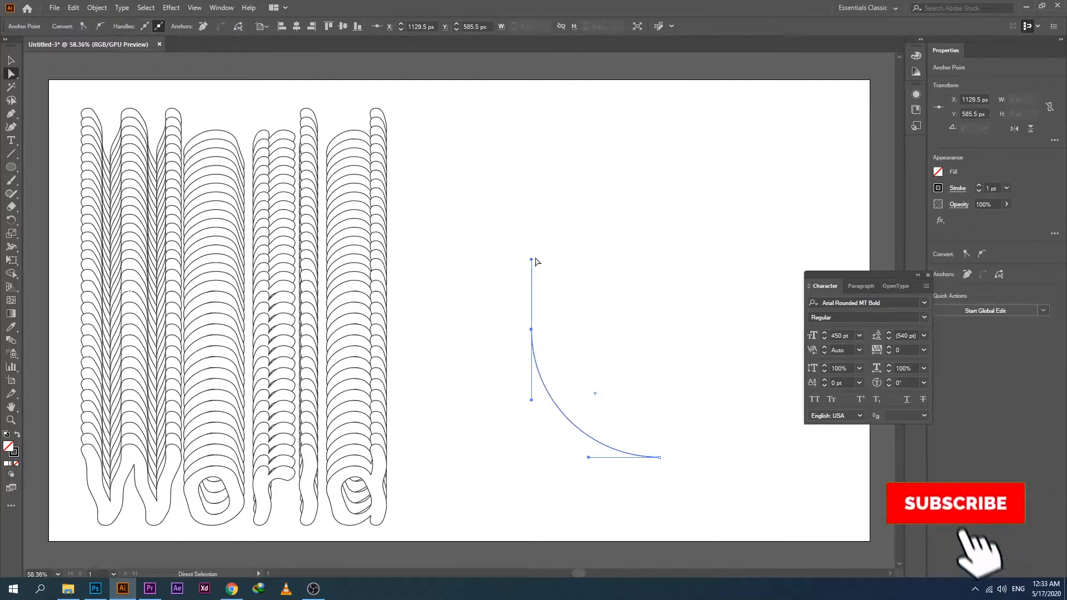
drag(536, 261, 435, 309)
click(11, 61)
Replace the spine of the World blend with the S-curve and deselect the result.
click(228, 209)
click(598, 291)
drag(655, 211, 76, 470)
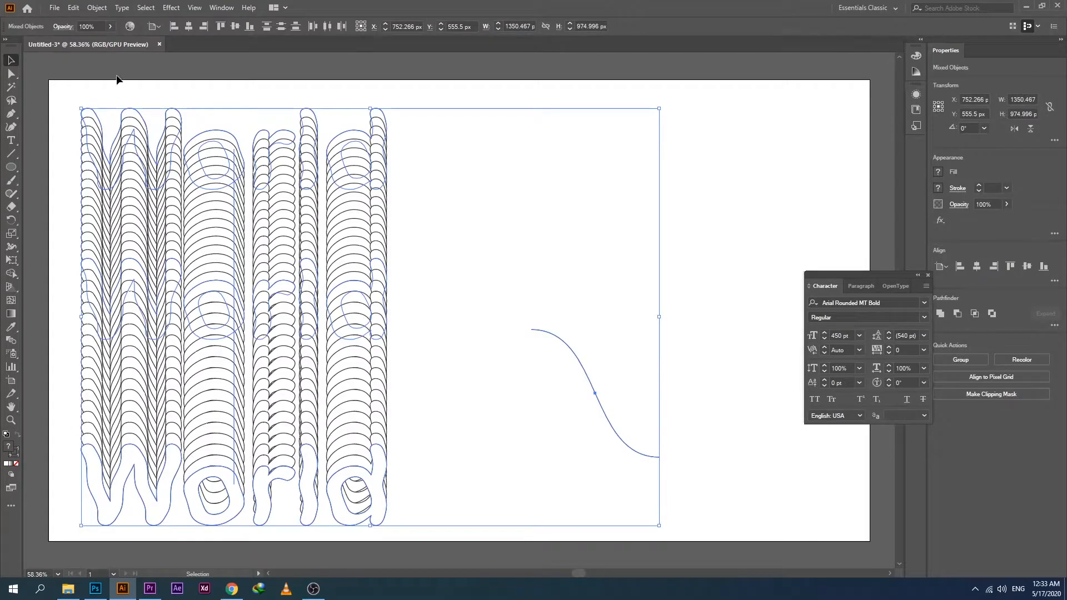
click(92, 8)
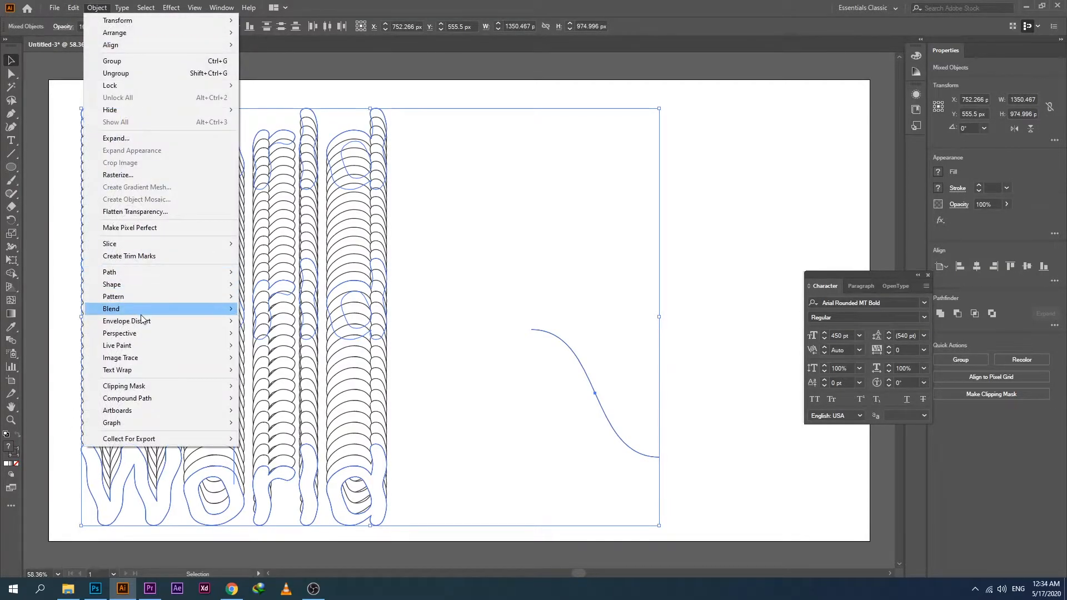
mouse_move(145, 309)
click(304, 367)
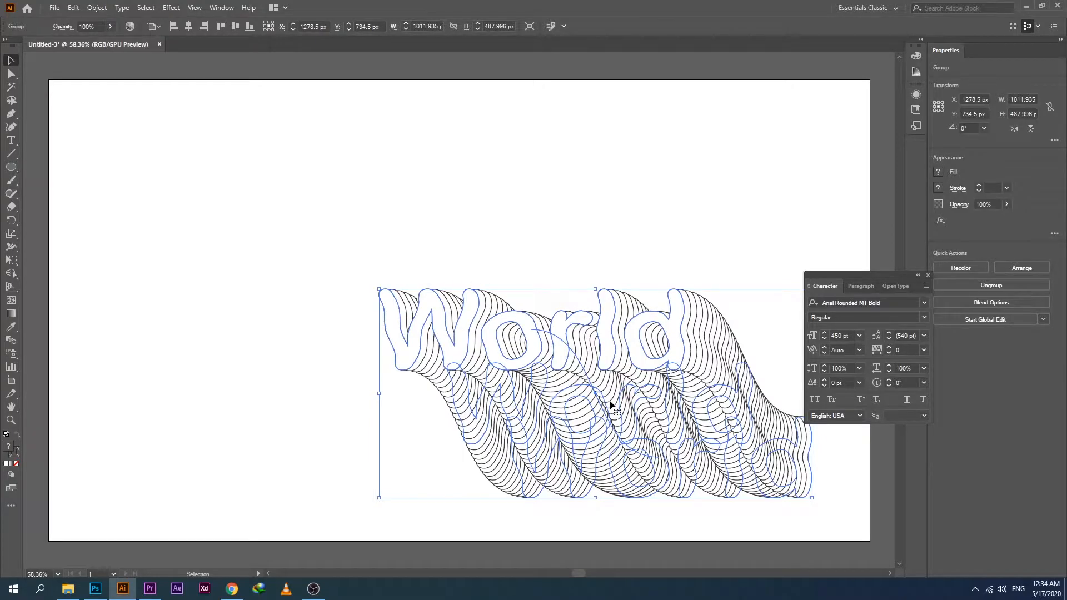
click(309, 399)
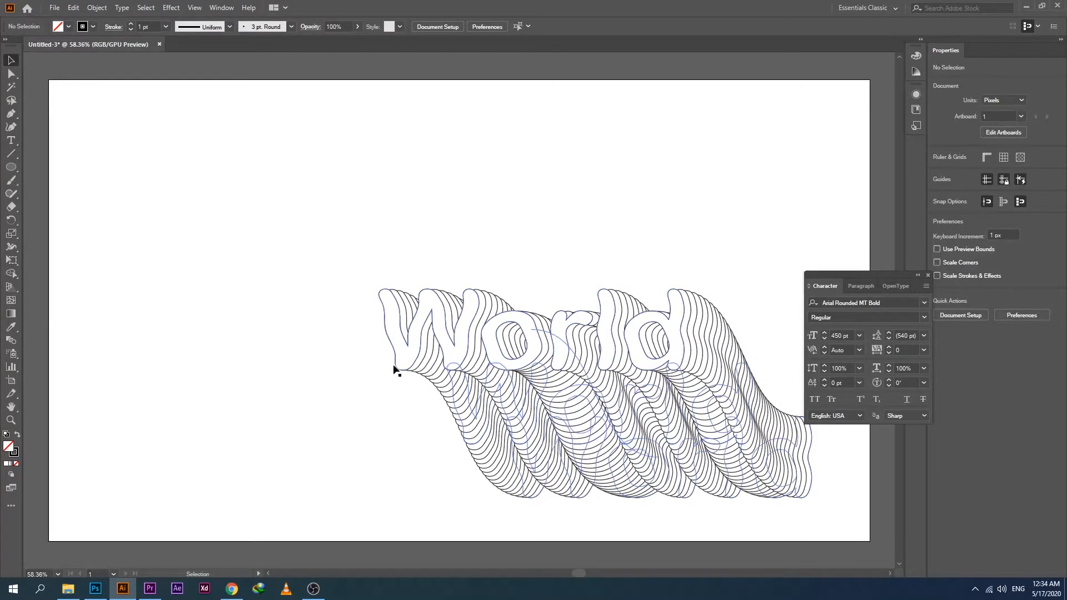
Reverse the spine of the World blend.
click(725, 490)
click(97, 7)
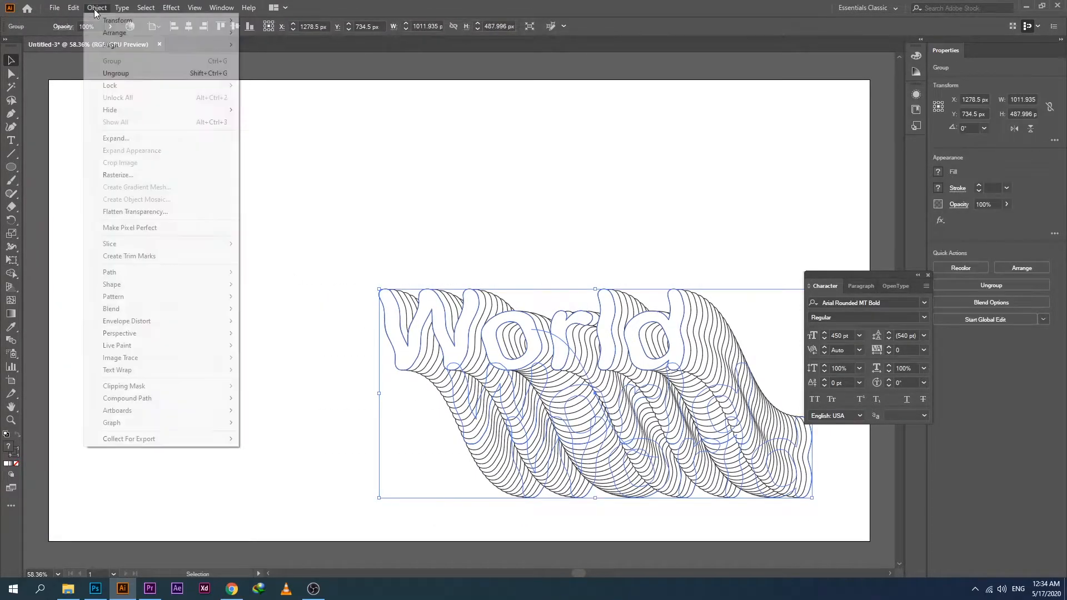
mouse_move(208, 312)
click(273, 382)
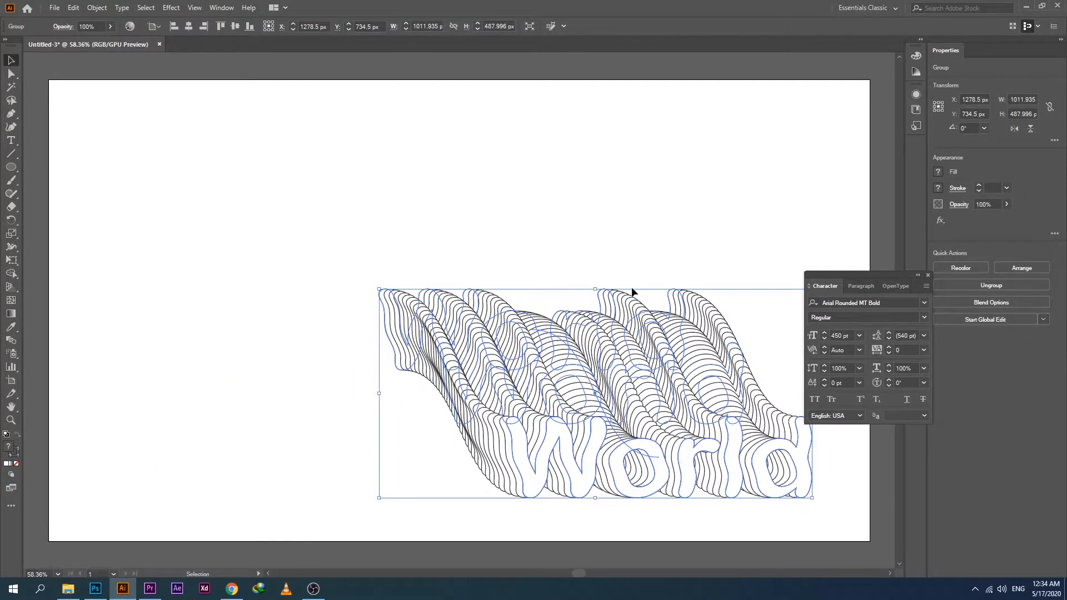
Try reversing the World blend's front-to-back order, and undo the change.
click(96, 7)
mouse_move(139, 360)
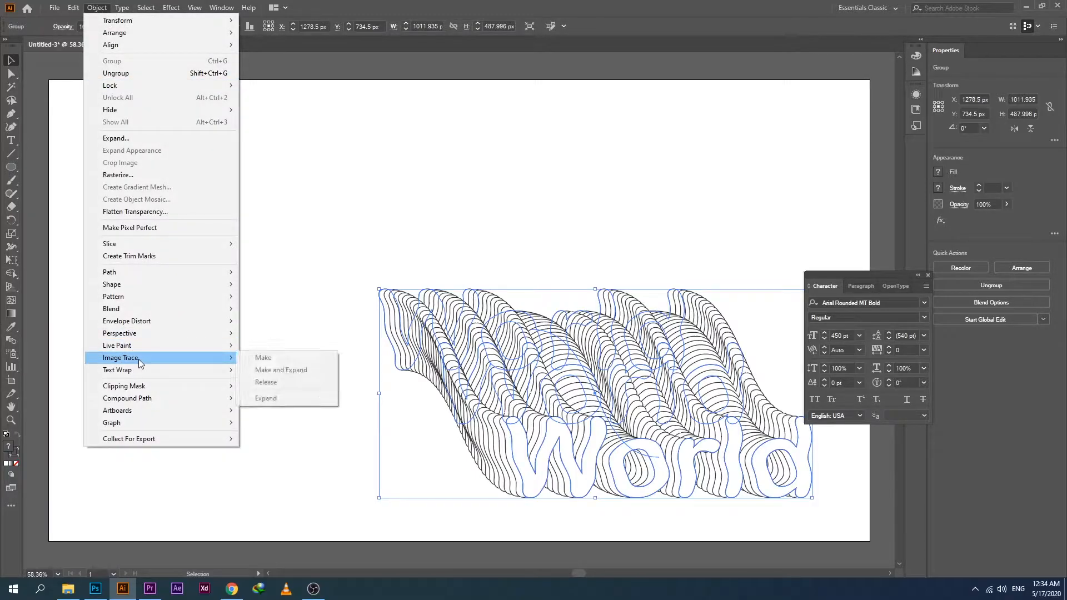
mouse_move(139, 310)
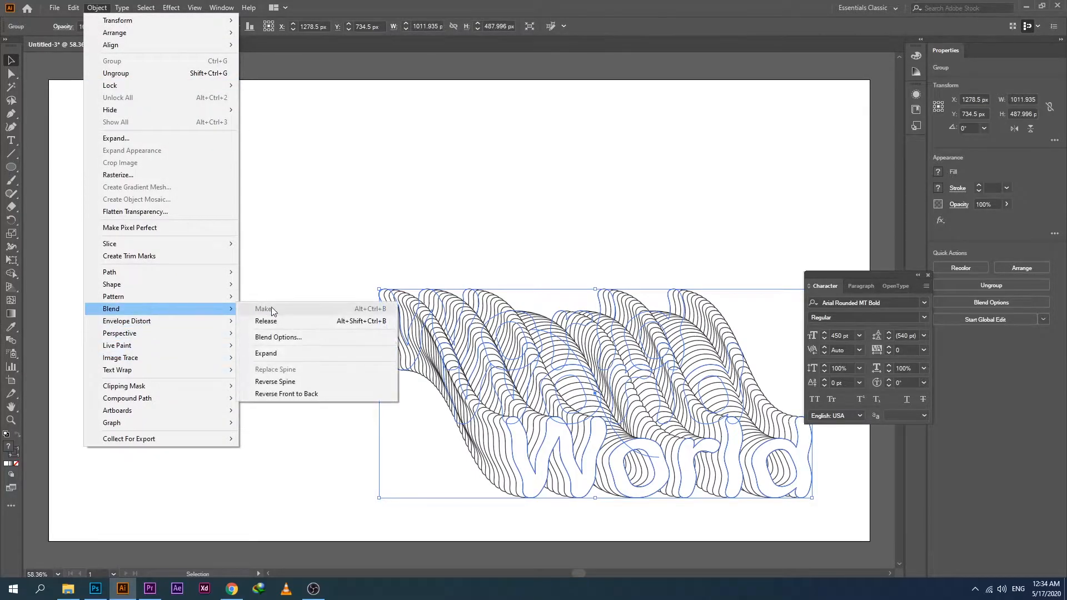
click(284, 394)
click(278, 381)
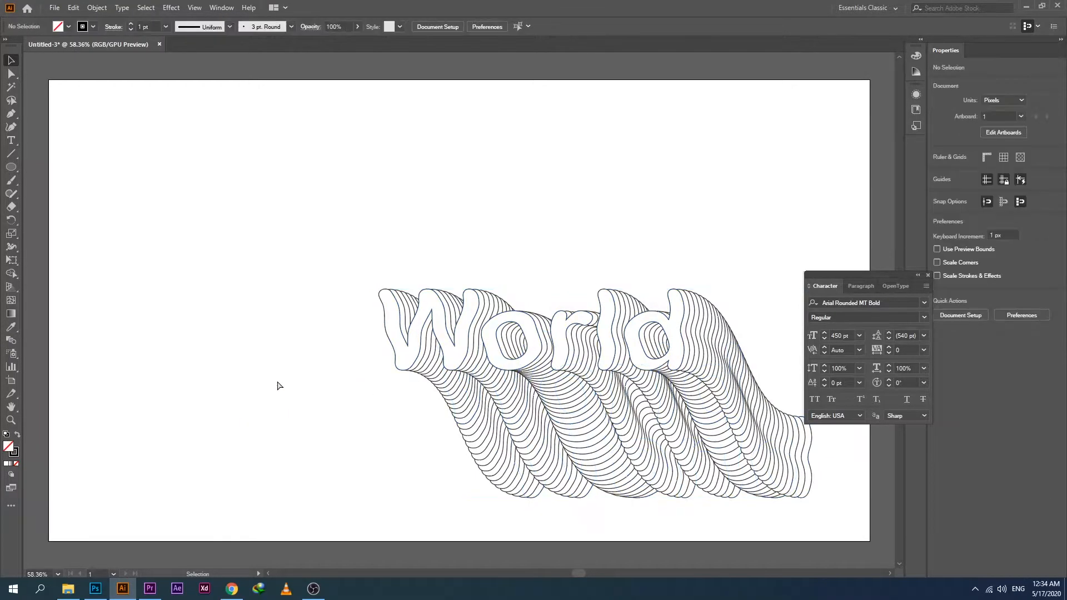
key(ctrl+z)
Move the World blend into the upper-left area of the artboard.
drag(282, 245, 410, 328)
click(255, 466)
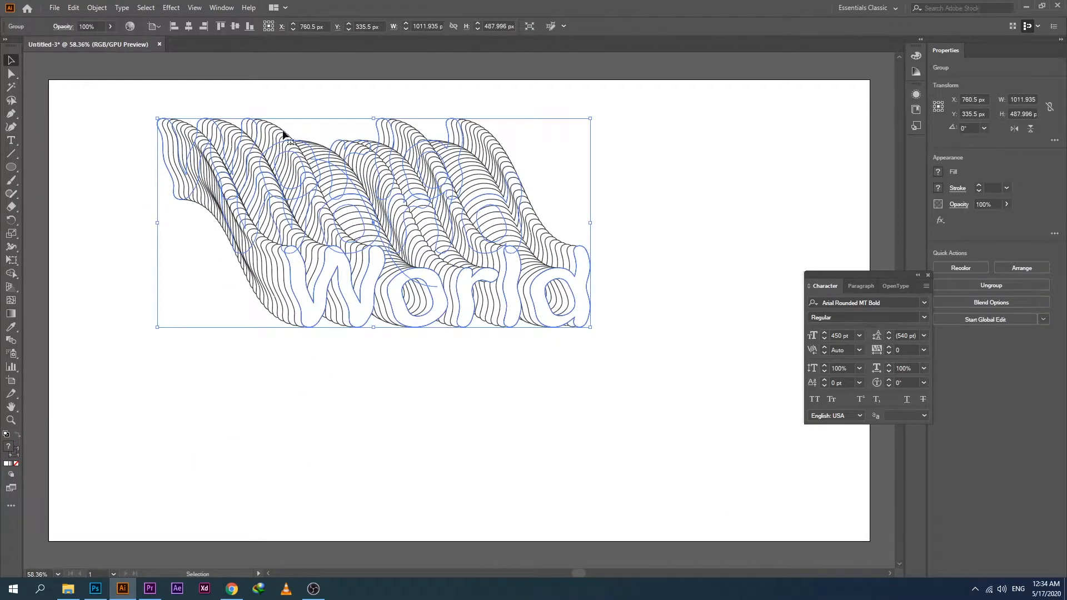
Show the layers, expand Layer 1 down to the Blend contents and select only the spine path.
click(219, 8)
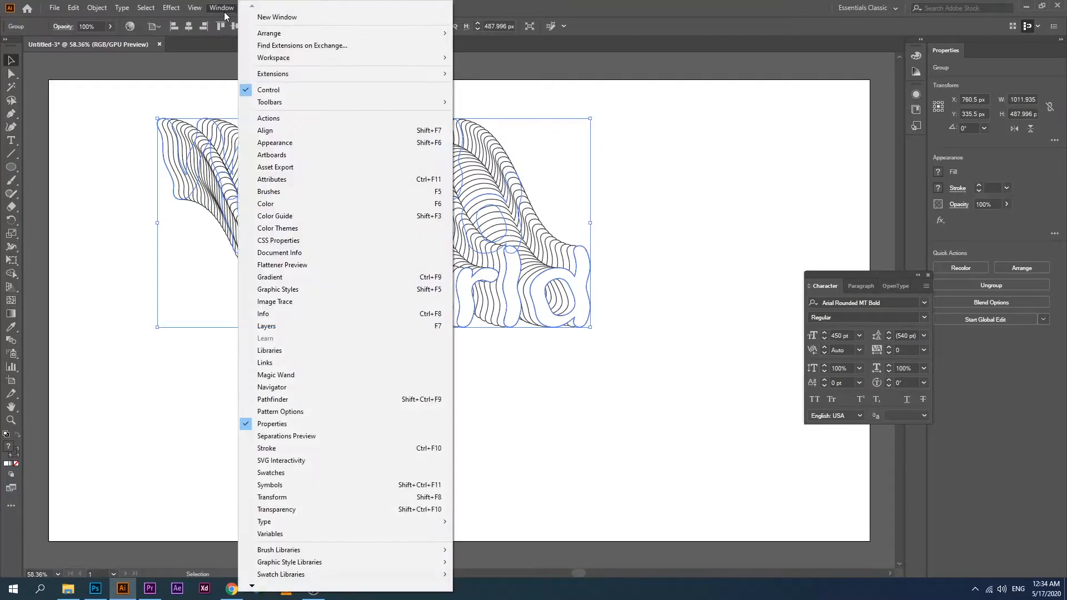
click(288, 330)
click(666, 376)
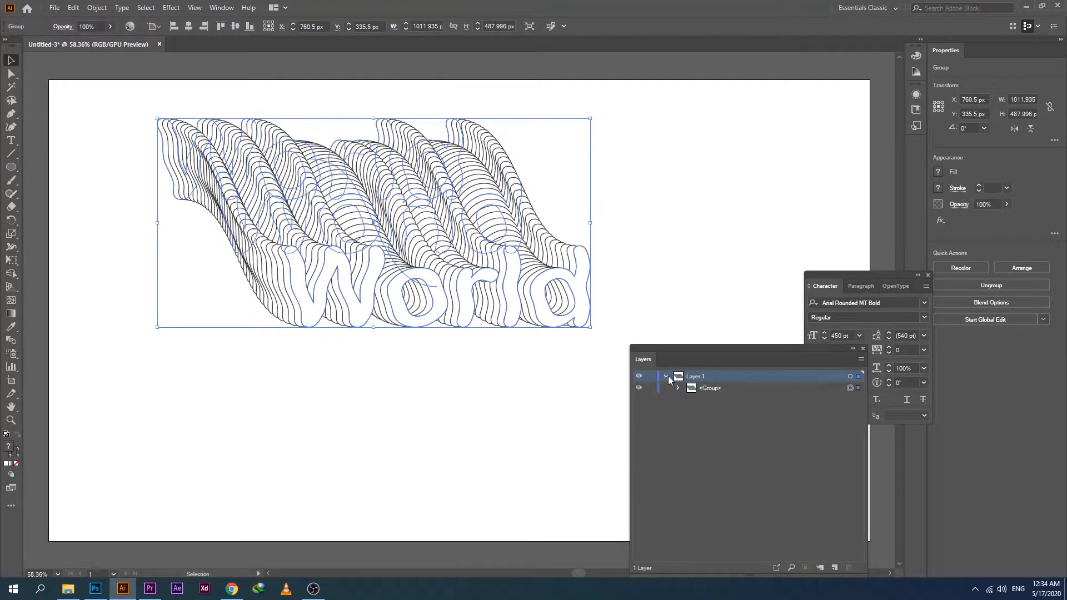
click(690, 399)
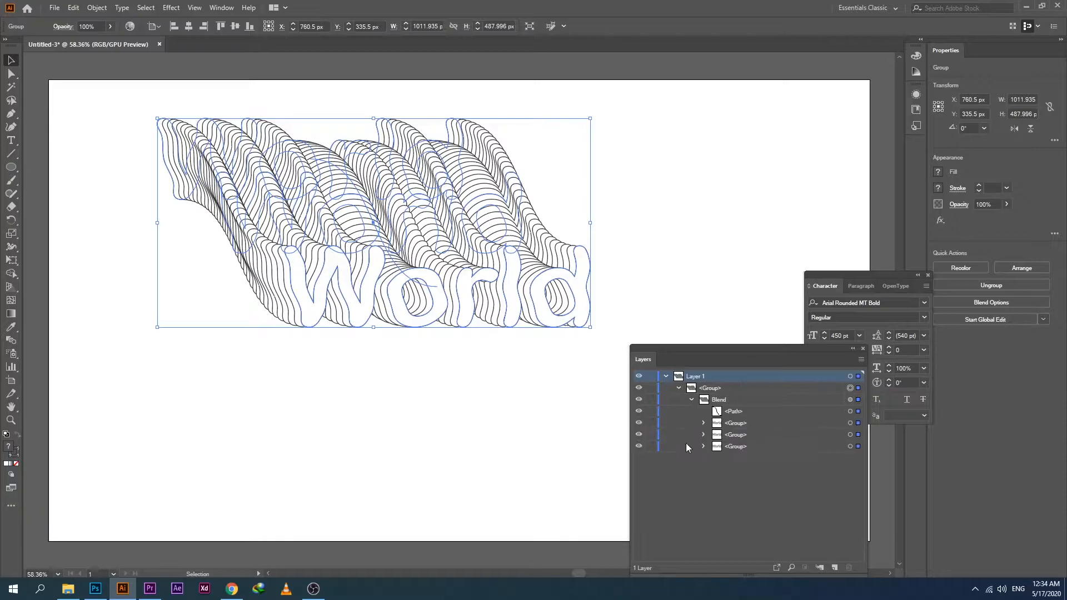
click(727, 415)
double_click(719, 417)
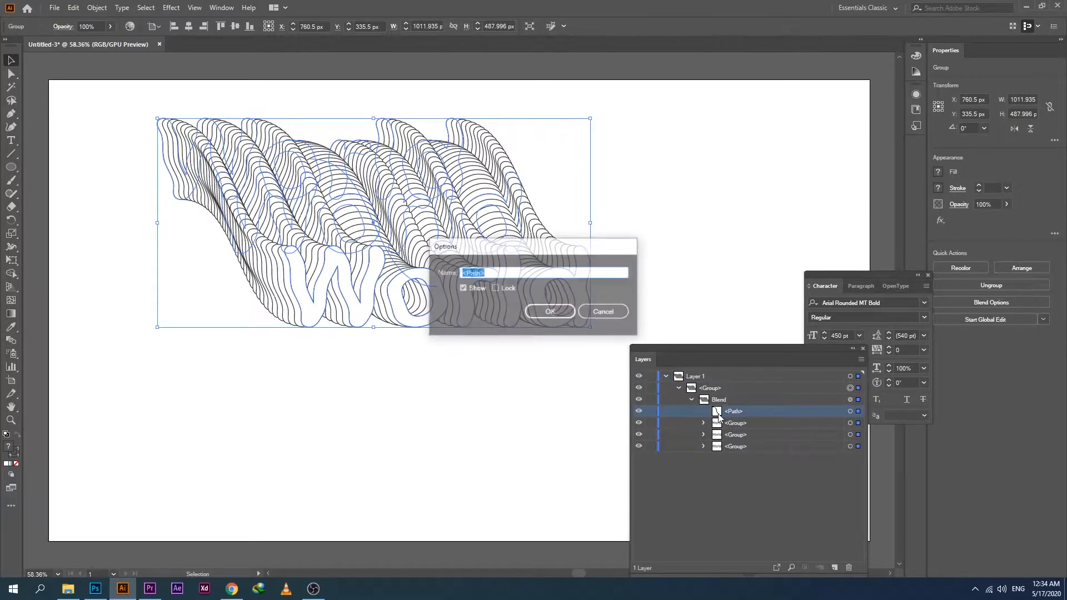
click(584, 316)
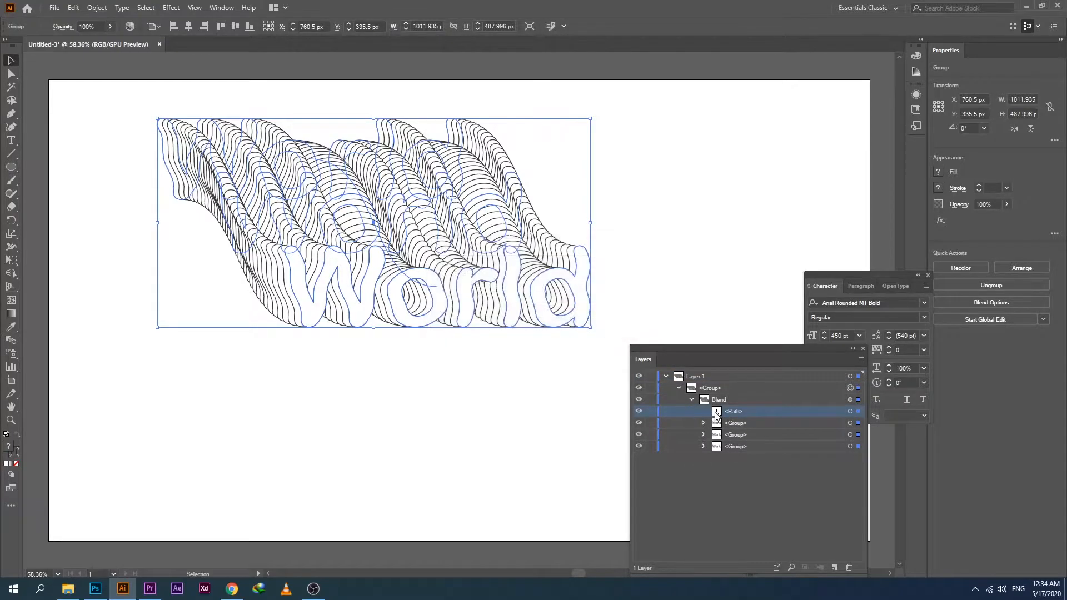
click(859, 423)
click(859, 414)
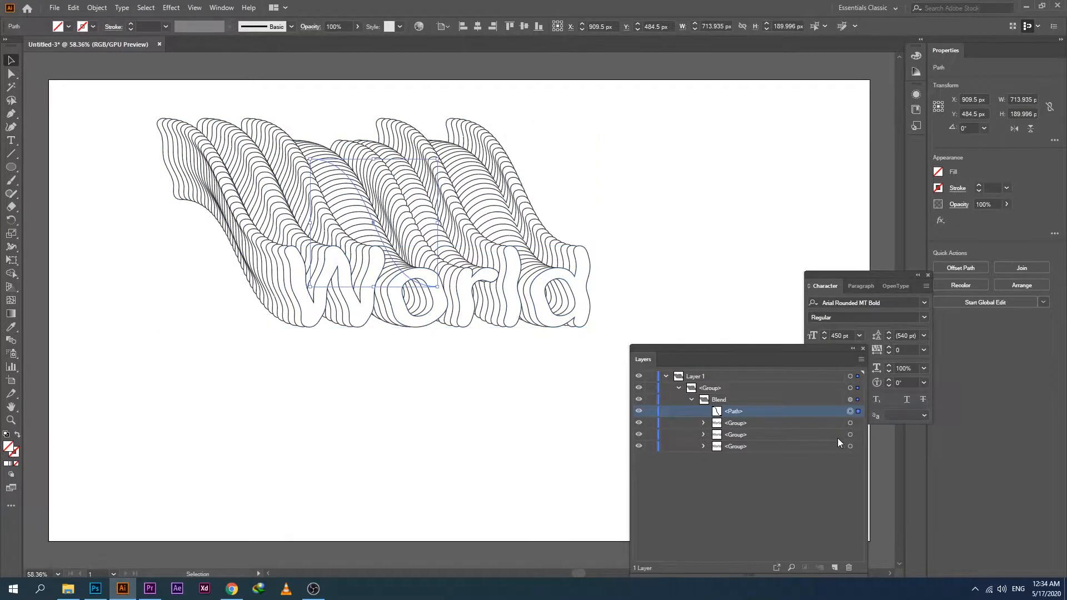
Flip the selected spine path vertically and resize it to about 275 px wide and 197 px high.
drag(379, 290, 395, 216)
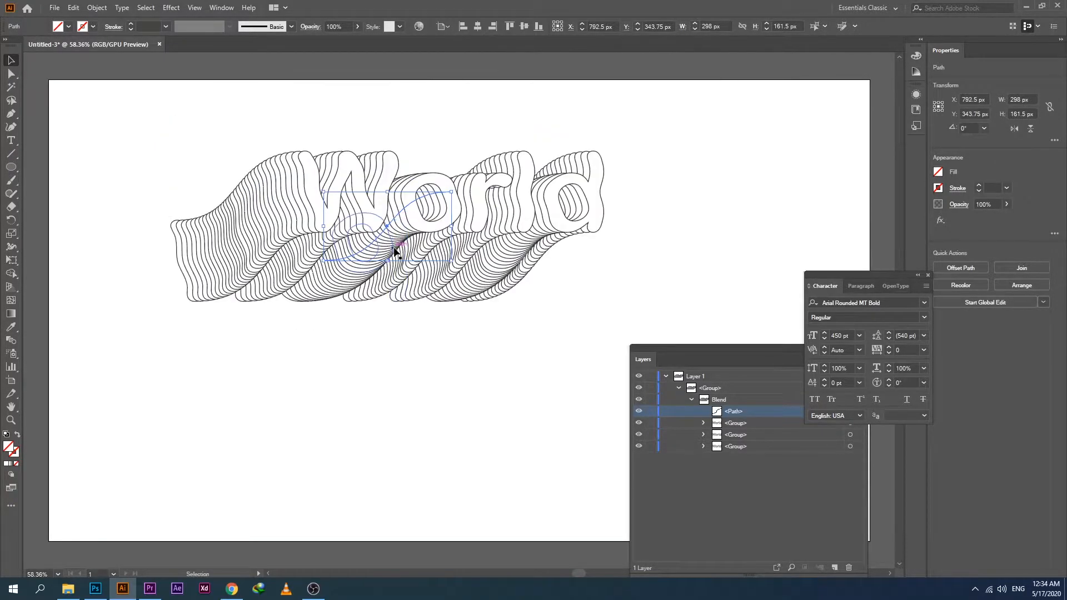
drag(387, 260, 389, 277)
drag(328, 234, 333, 237)
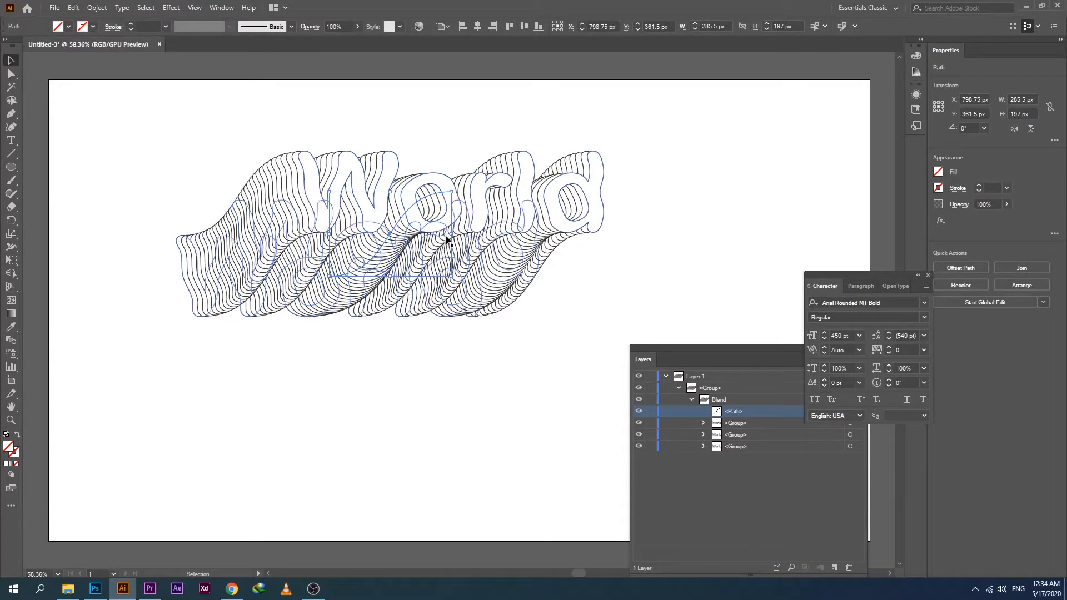
drag(449, 236, 446, 233)
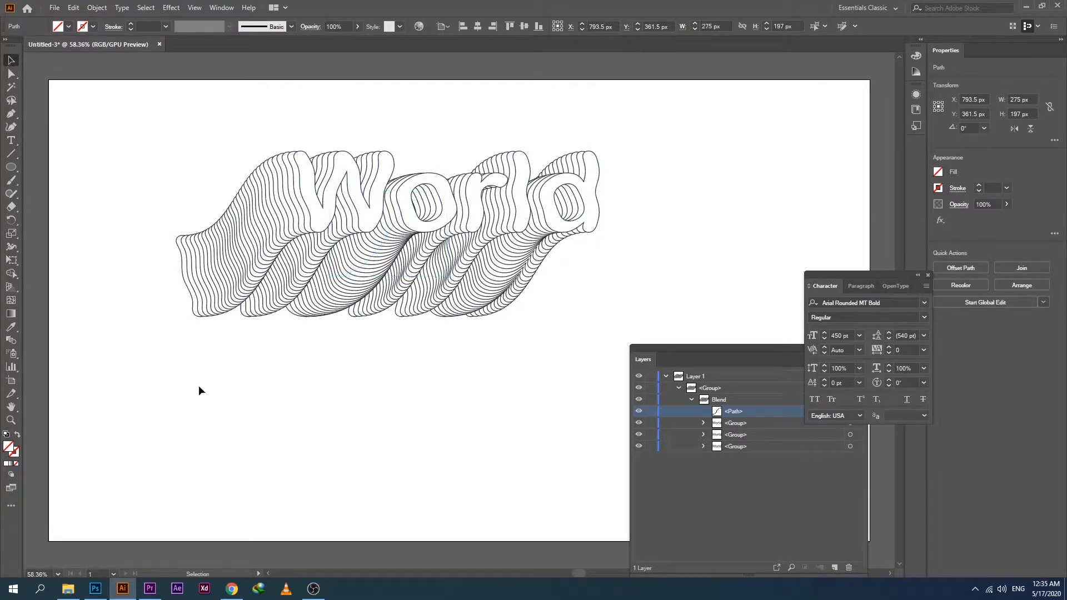
Close the layers list and move the World blend to the upper-right area of the artboard.
drag(453, 266, 507, 243)
click(499, 329)
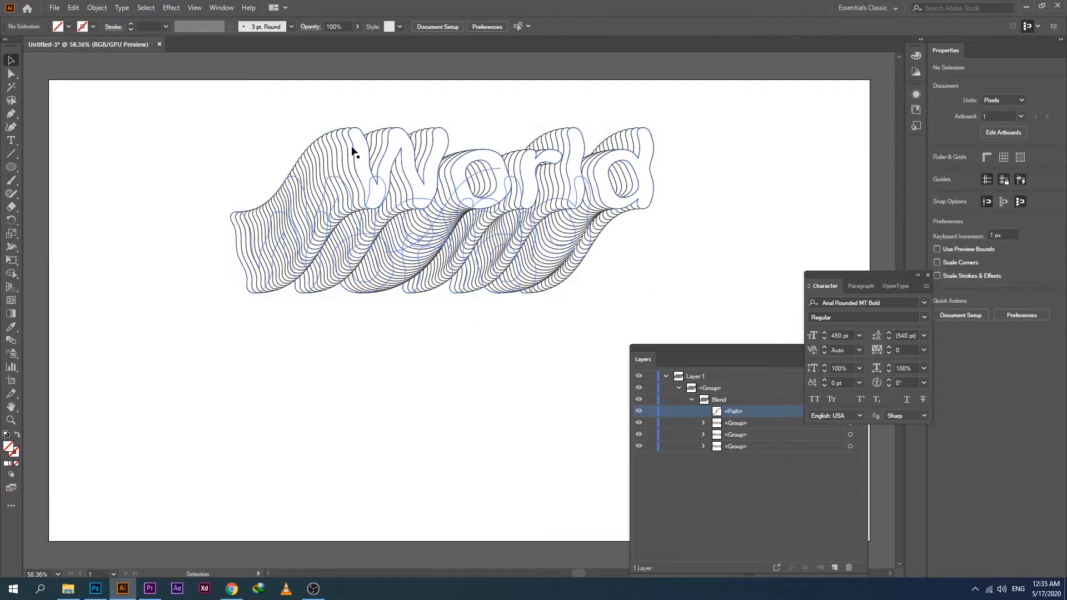
drag(776, 362, 588, 356)
click(688, 349)
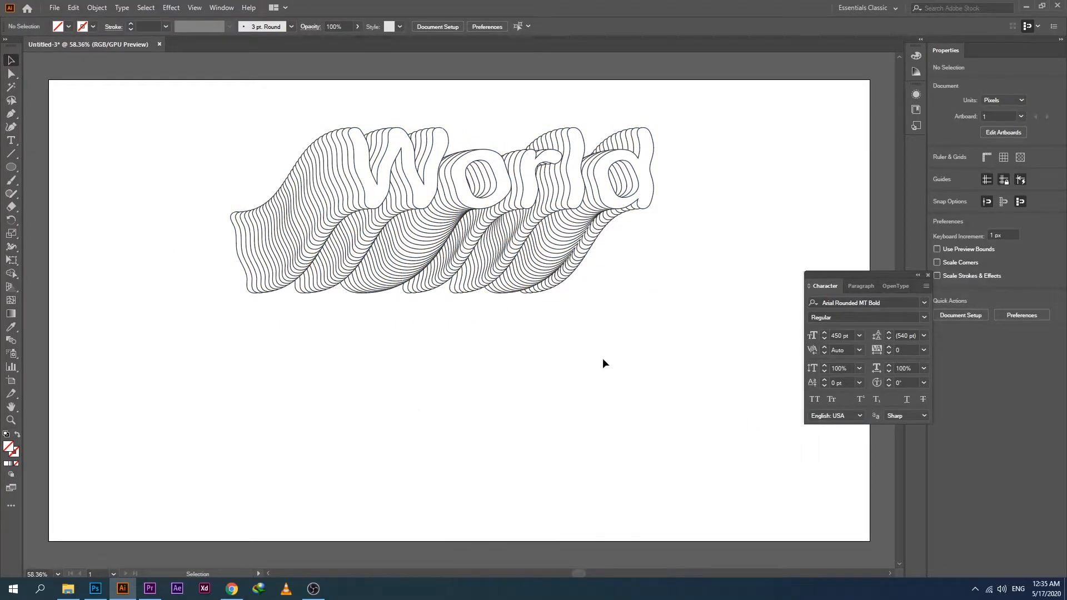
drag(457, 281, 646, 236)
click(467, 389)
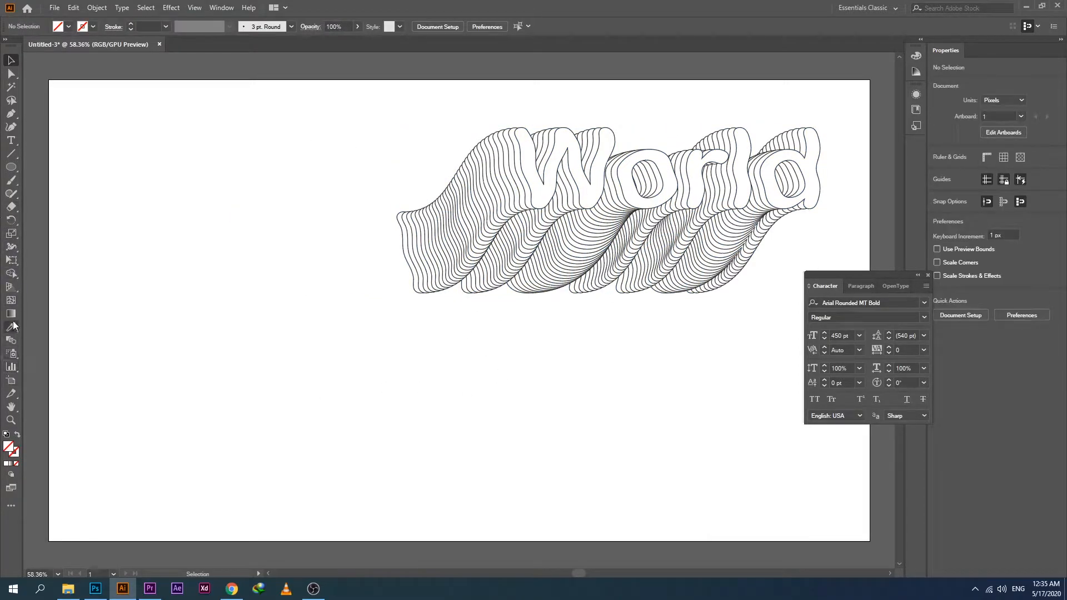
Add the point text "Lovely" in the upper-left area of the artboard.
click(11, 141)
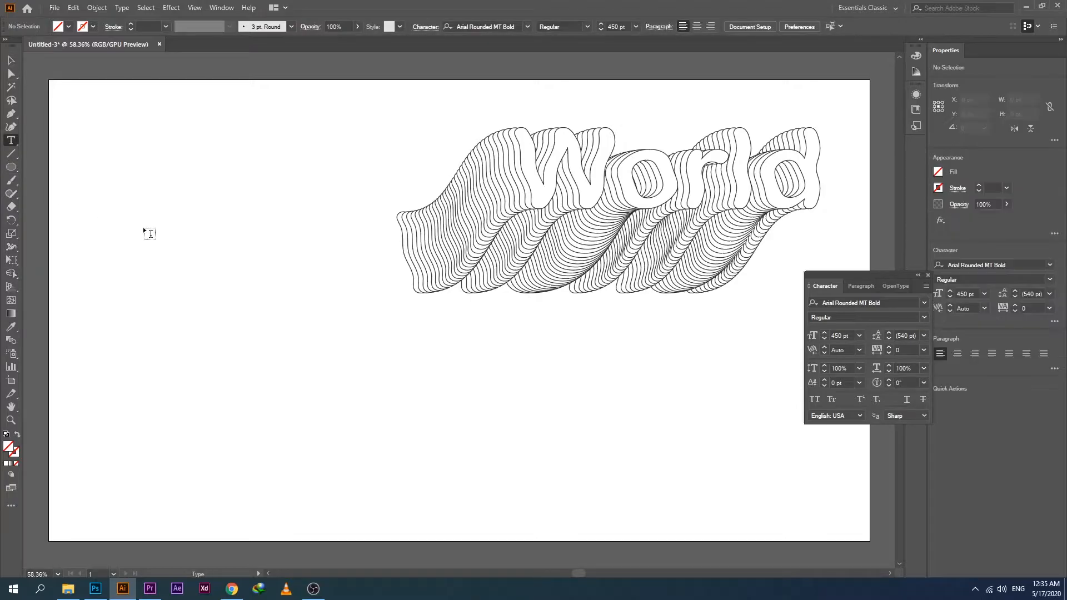
click(143, 227)
text(Lo)
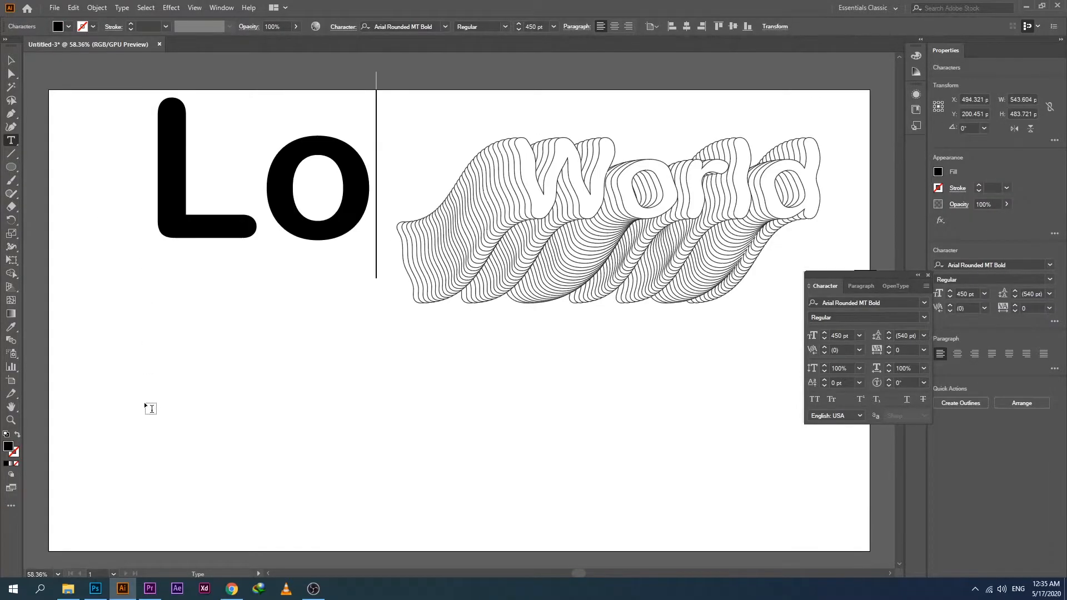
text(vely)
key(ctrl+a)
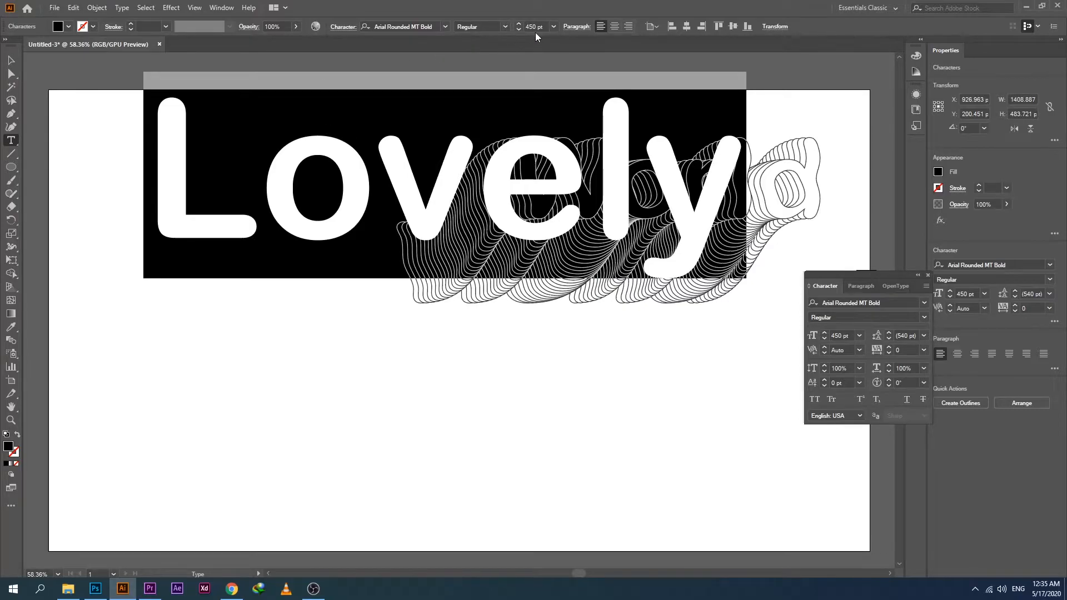
Scale the Lovely text proportionally down to about 303 pt and place it near the artboard's left edge.
click(10, 60)
key(ctrl+t)
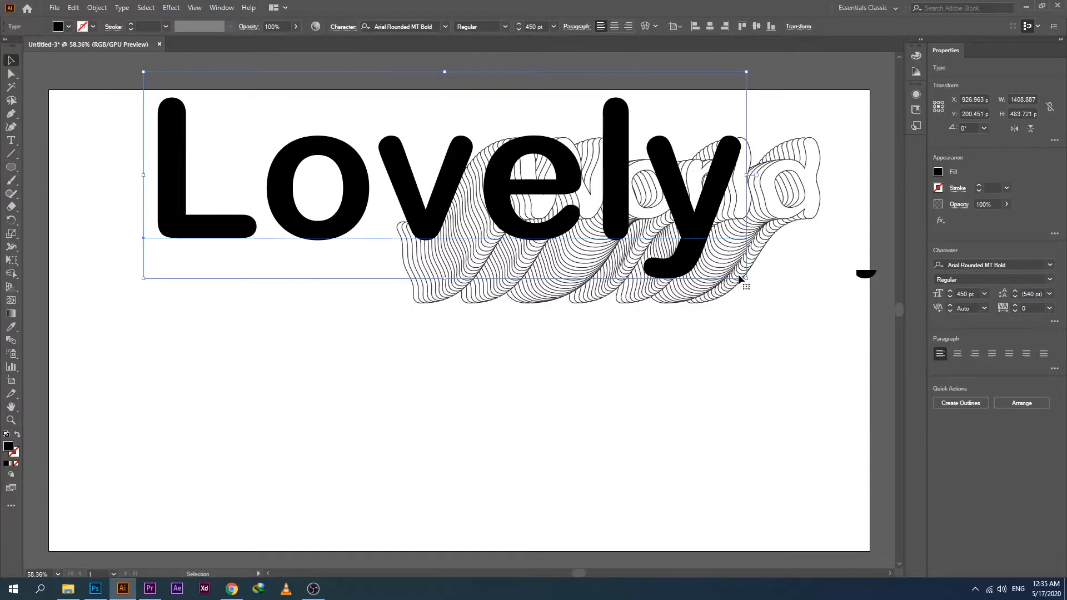
drag(747, 280, 551, 223)
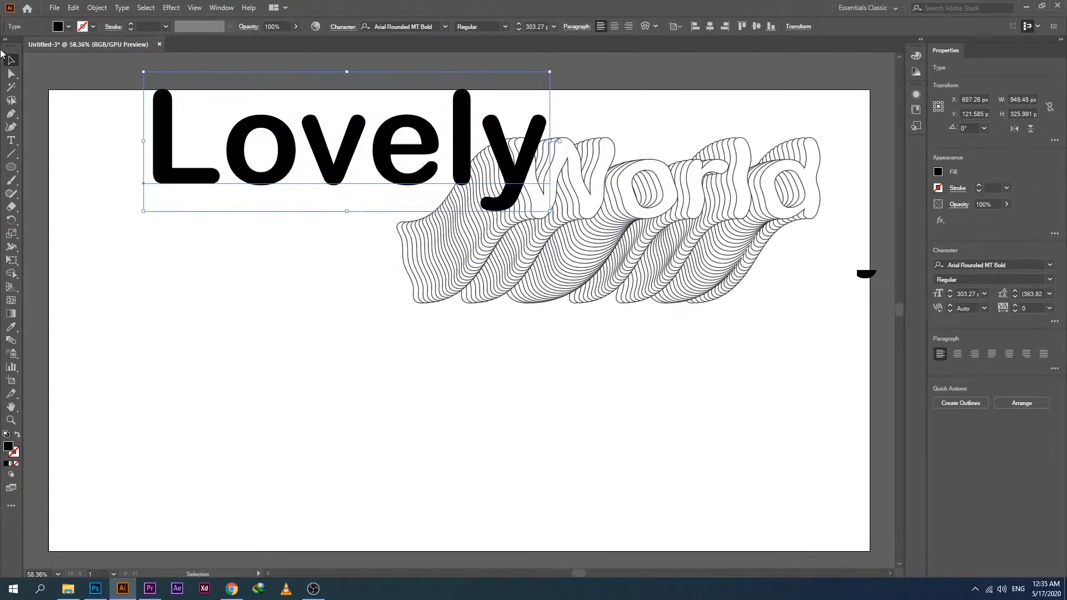
drag(330, 168, 246, 230)
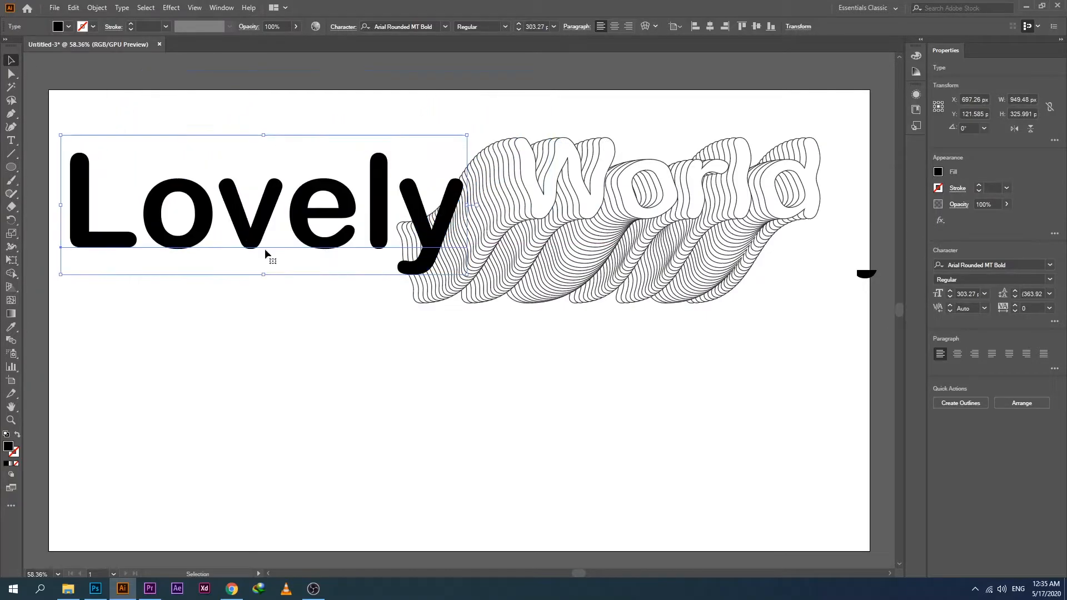
Reposition the World blend to the right of the Lovely text so the two no longer overlap, and deselect it.
click(588, 214)
drag(585, 207, 494, 297)
click(729, 333)
drag(562, 275, 758, 210)
click(504, 384)
drag(662, 205, 656, 184)
click(605, 315)
Convert the Lovely text to outlines.
drag(77, 121, 253, 247)
right_click(324, 226)
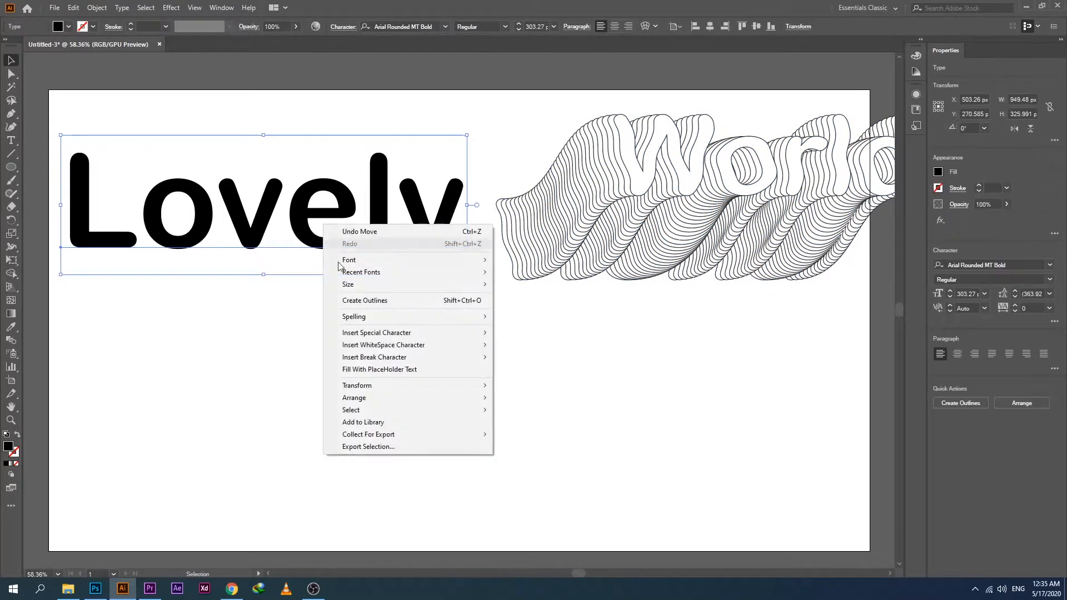
click(376, 301)
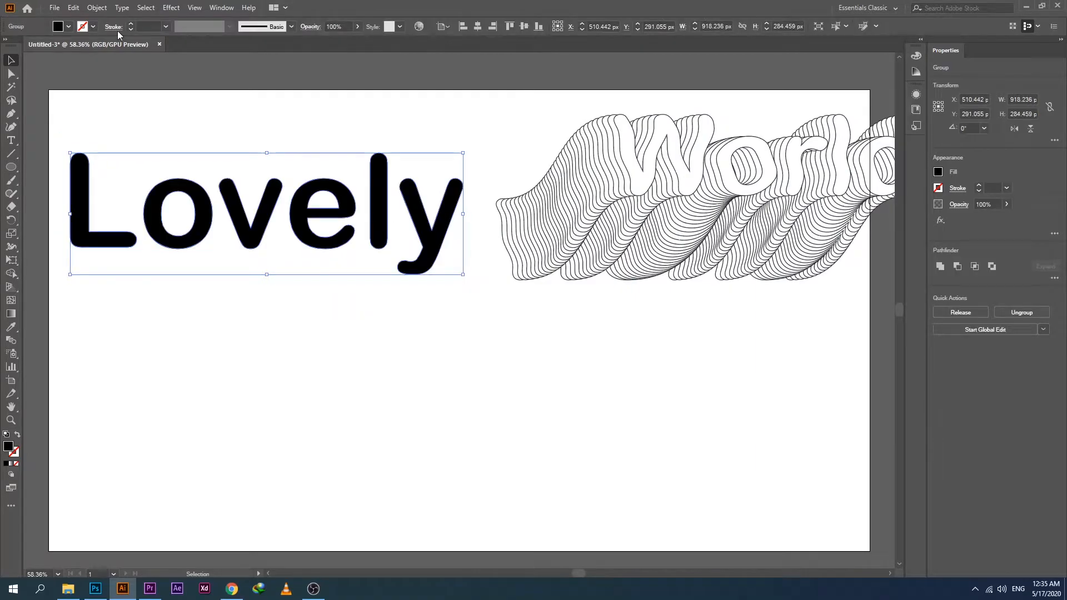
Remove the fill from the outlined Lovely group, give it a black 1 pt stroke, and deselect it.
click(67, 27)
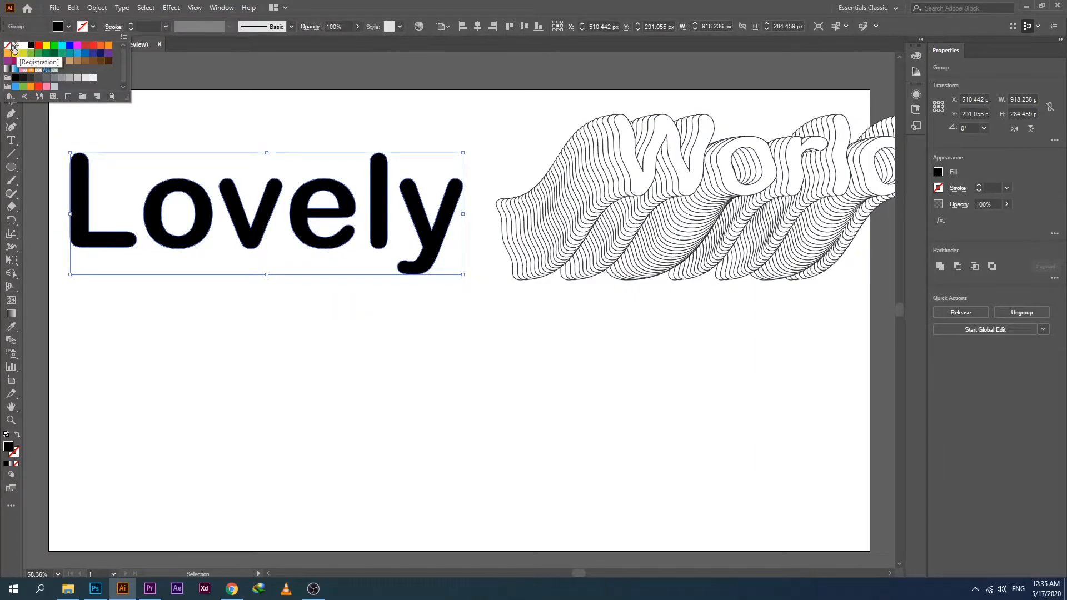
click(8, 49)
click(94, 27)
click(93, 27)
click(31, 45)
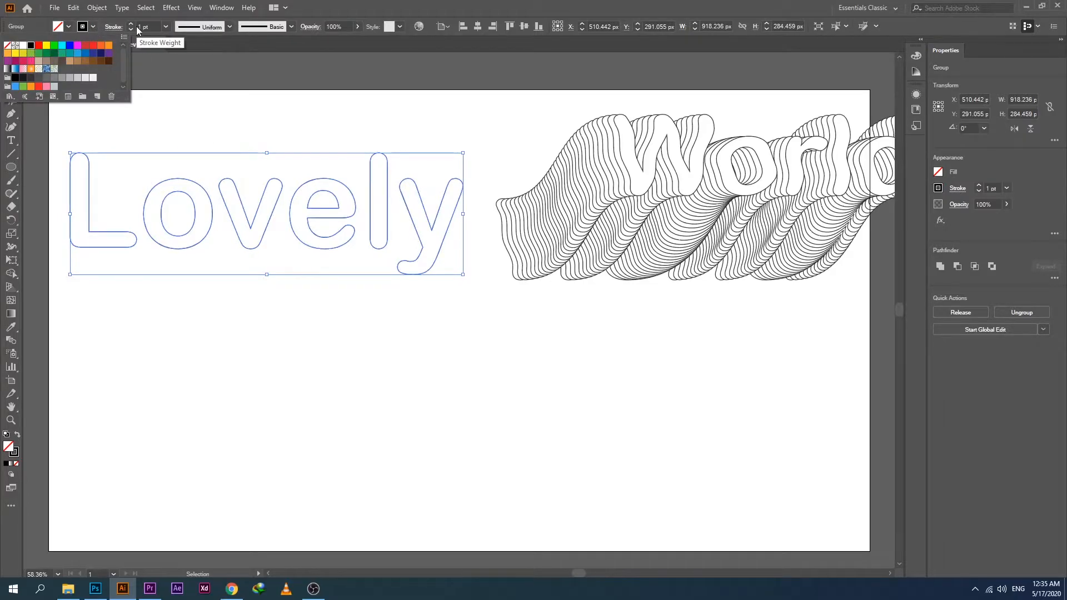
click(233, 290)
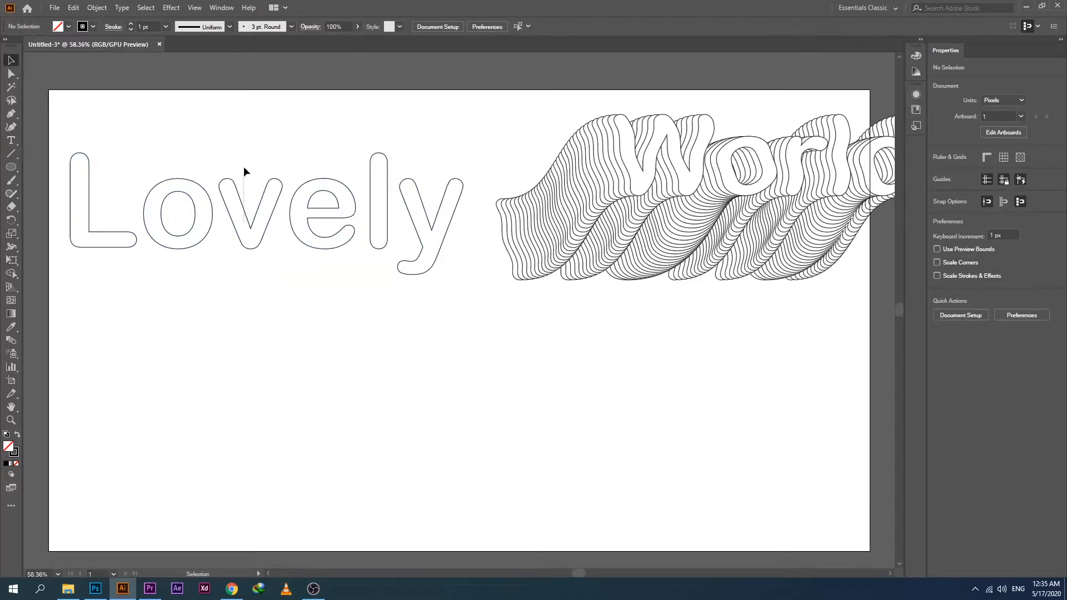
Duplicate the outlined Lovely word so three copies are stacked vertically down the artboard's left half.
click(249, 220)
drag(246, 221, 250, 492)
Try to blend the three unfilled Lovely copies together.
drag(47, 128, 465, 482)
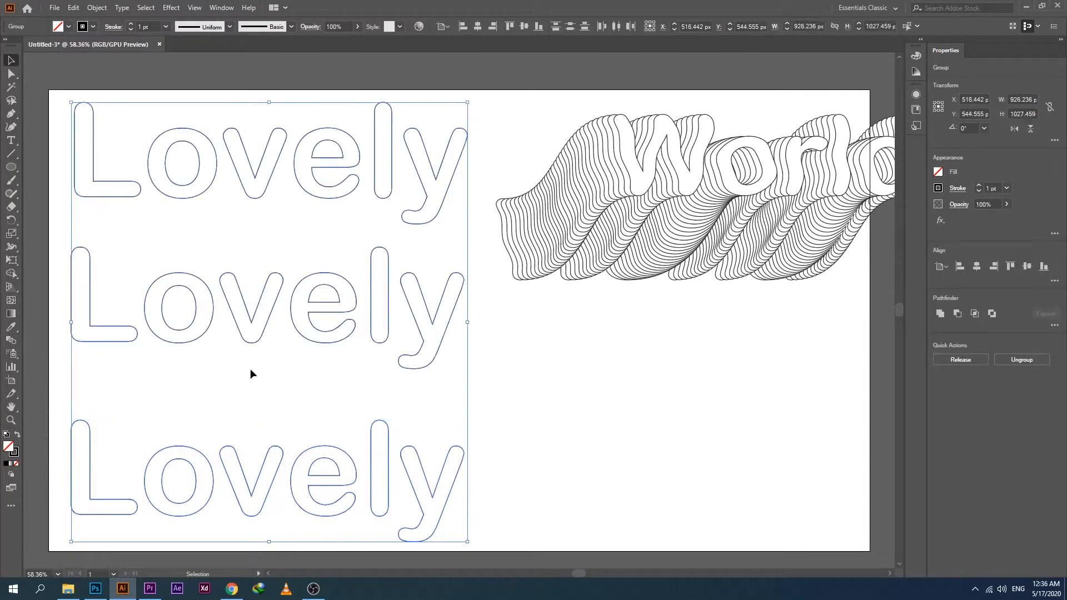
click(95, 8)
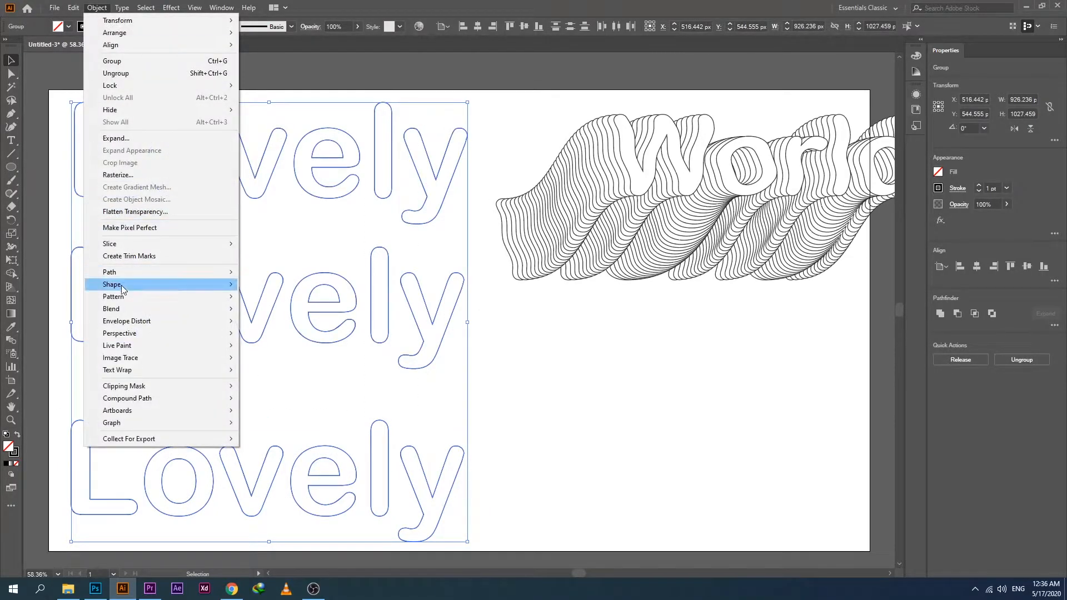
mouse_move(139, 309)
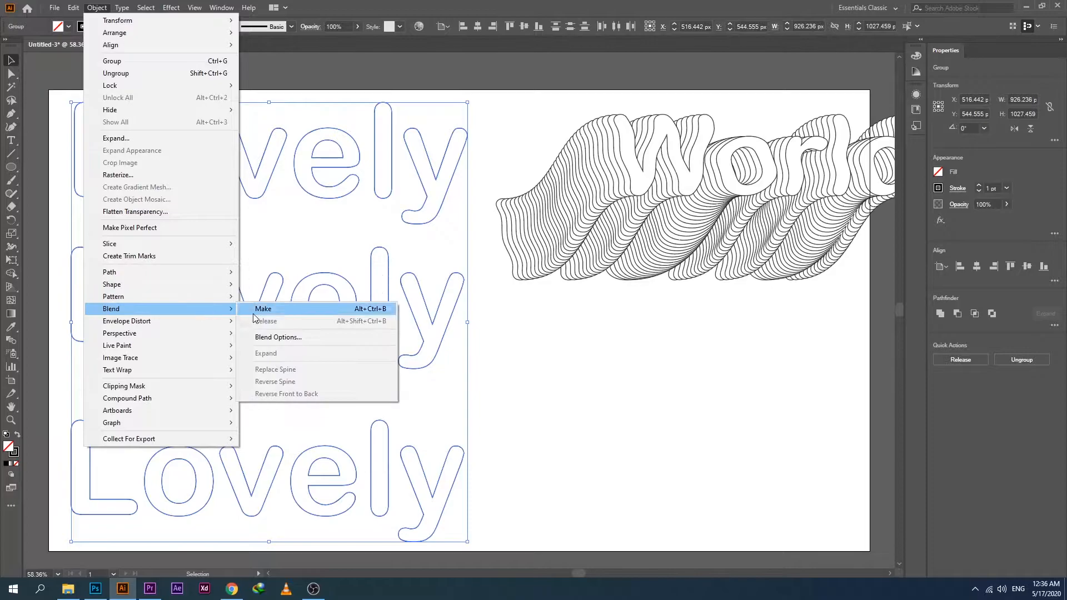
click(274, 310)
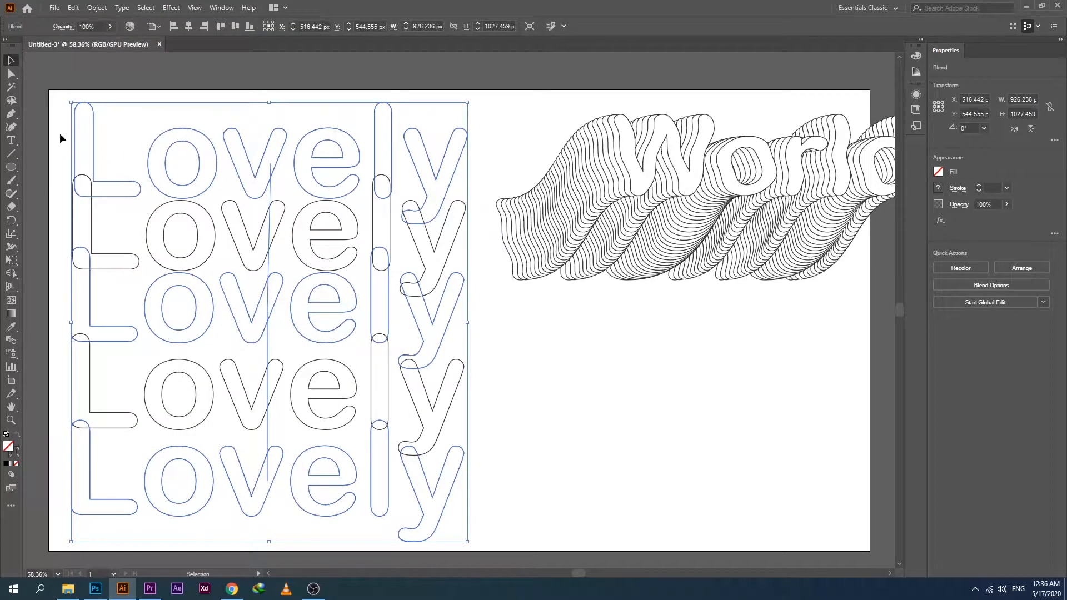
Try a Specified Steps spacing of 16 on the unfilled Lovely blend with the preview on.
click(94, 9)
mouse_move(167, 309)
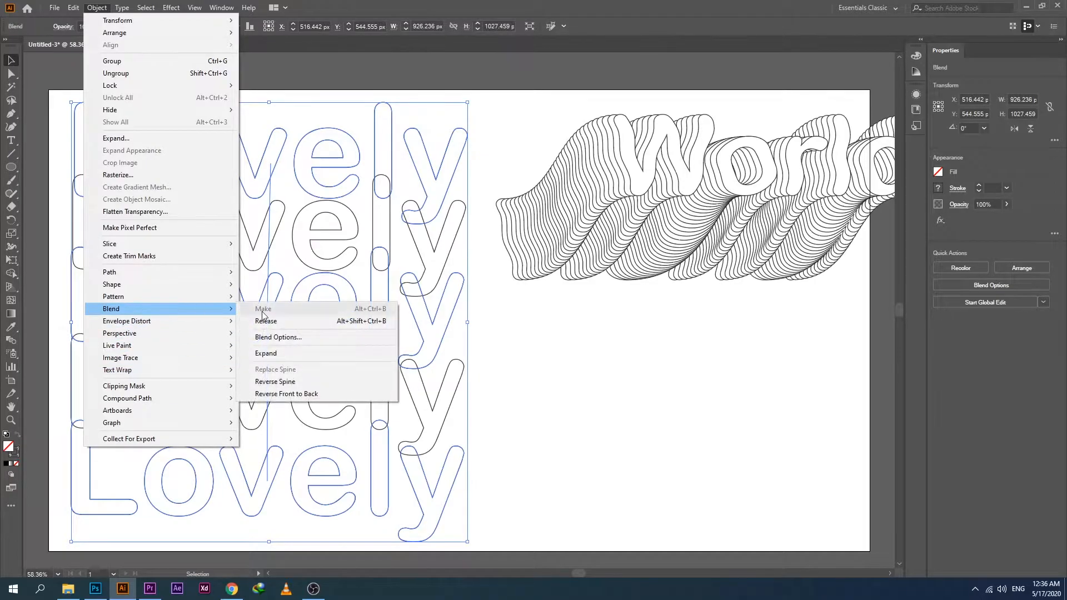
click(281, 337)
click(689, 351)
click(763, 304)
click(739, 320)
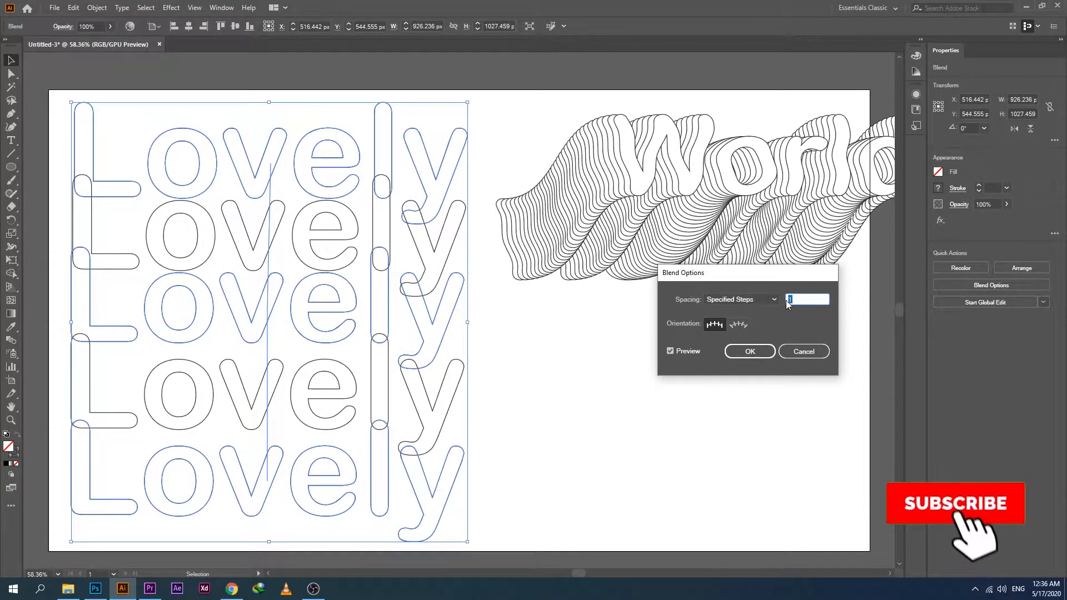
scroll(793, 301, up, 15)
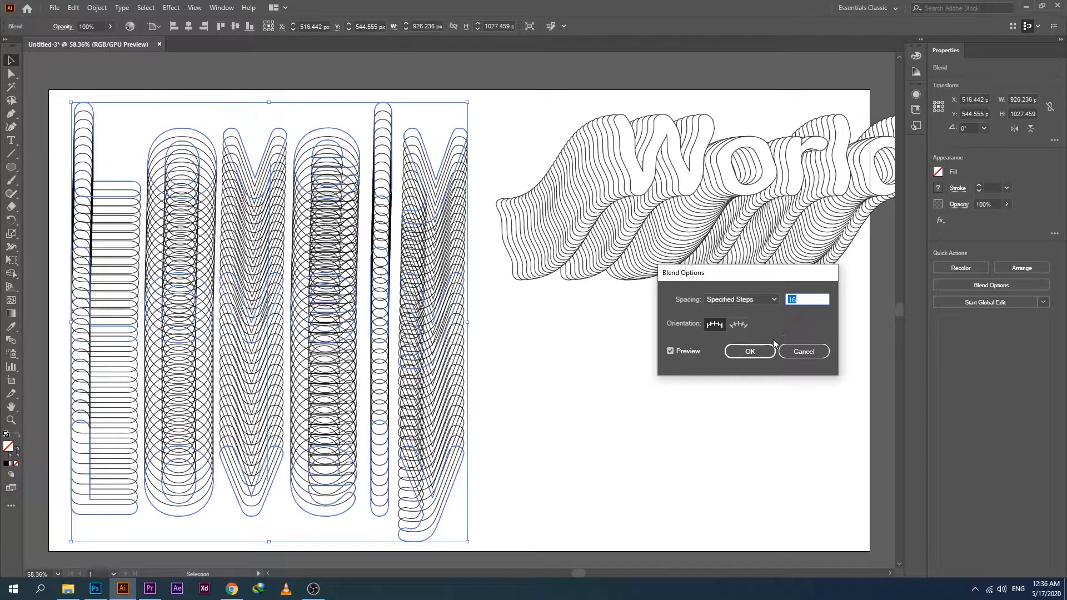
click(793, 351)
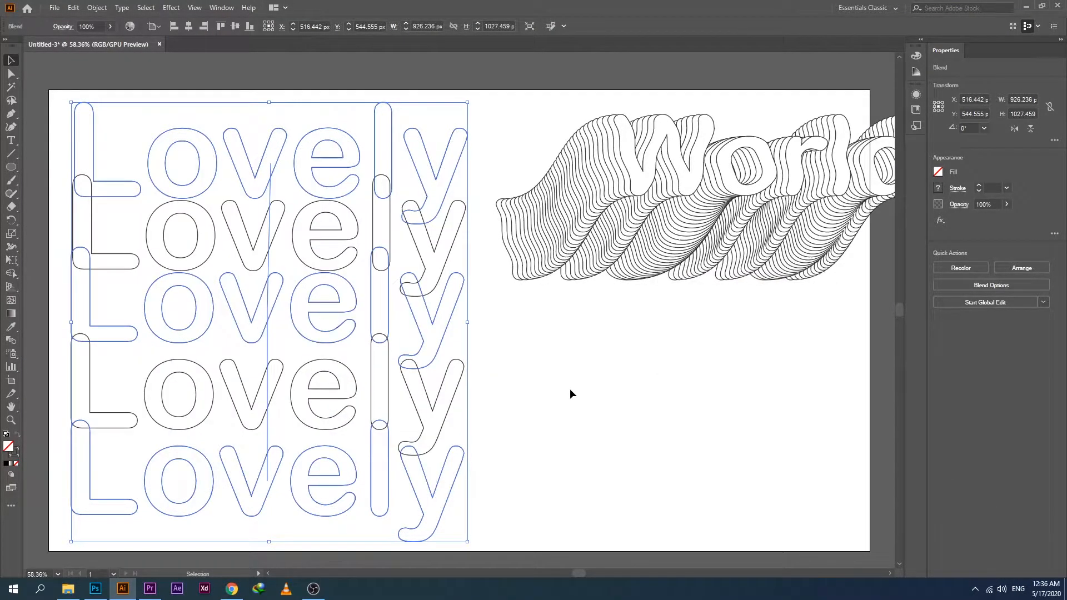
Undo the blend of the unfilled Lovely copies.
click(68, 213)
key(ctrl+z)
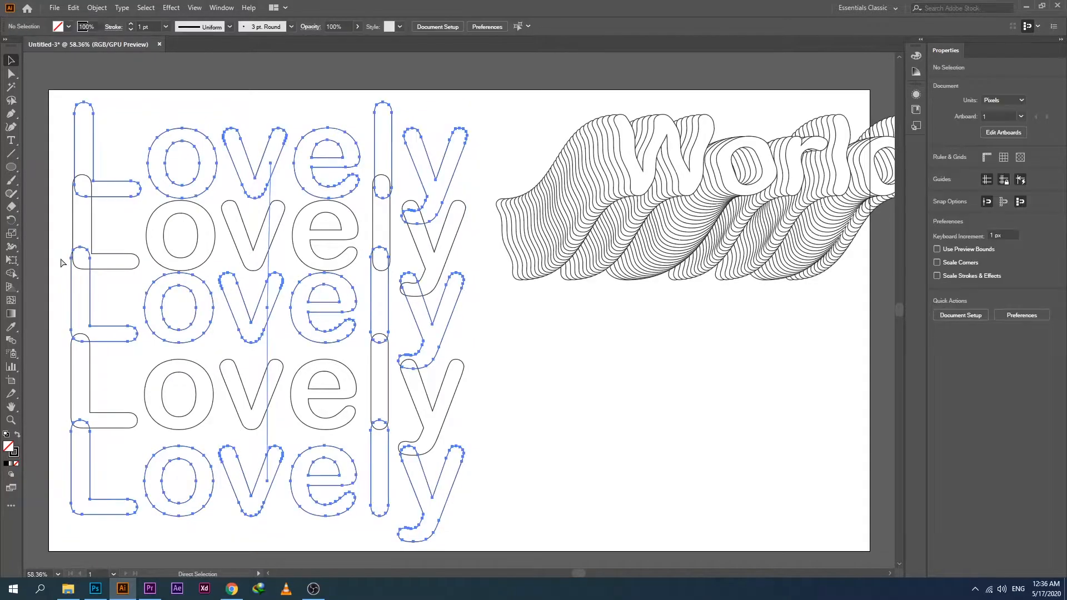
key(ctrl+z)
Fill all three outlined Lovely copies with white, keeping their black stroke.
drag(63, 131, 462, 478)
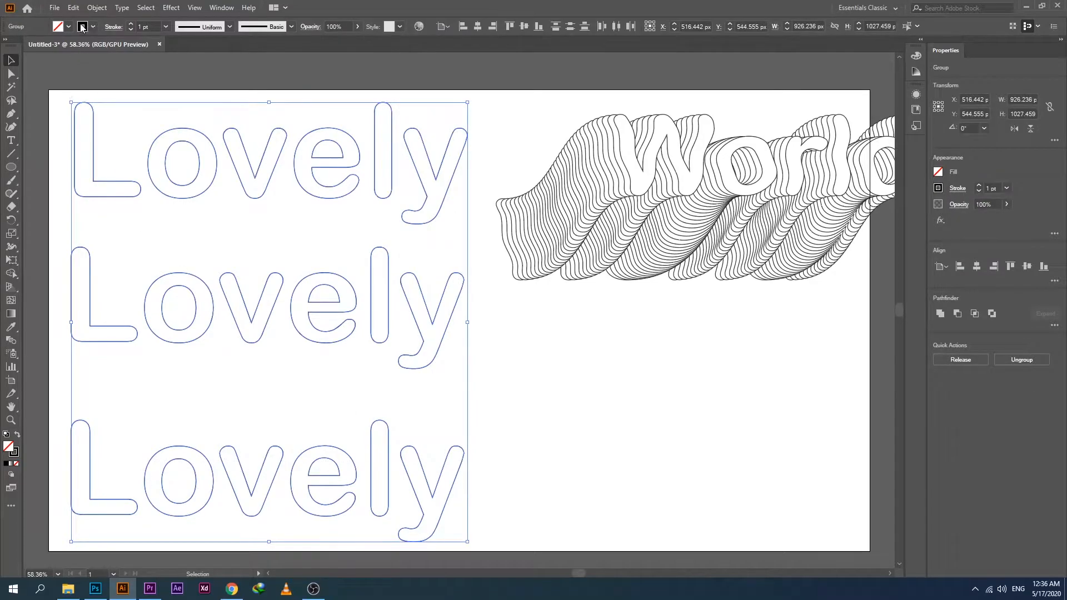
click(69, 28)
click(30, 45)
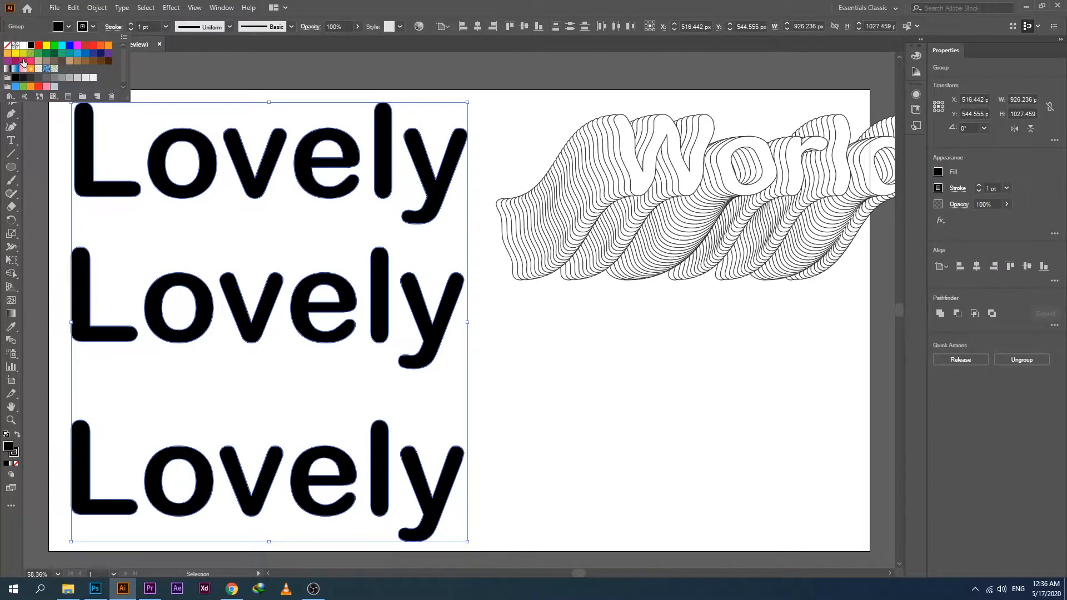
click(22, 45)
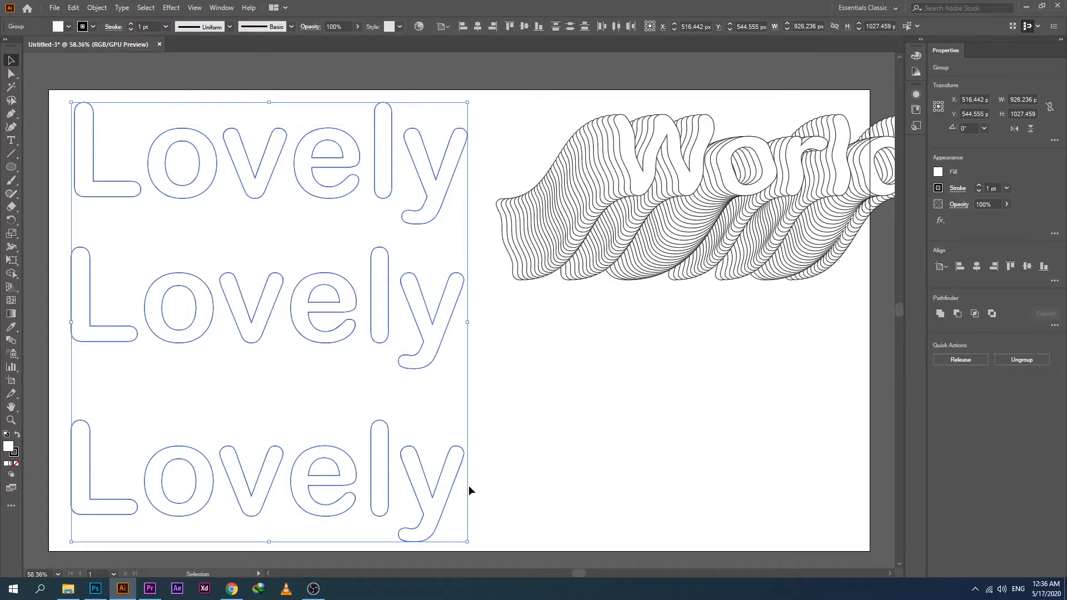
Make a blend from the three white-filled Lovely copies and keep it selected.
click(104, 8)
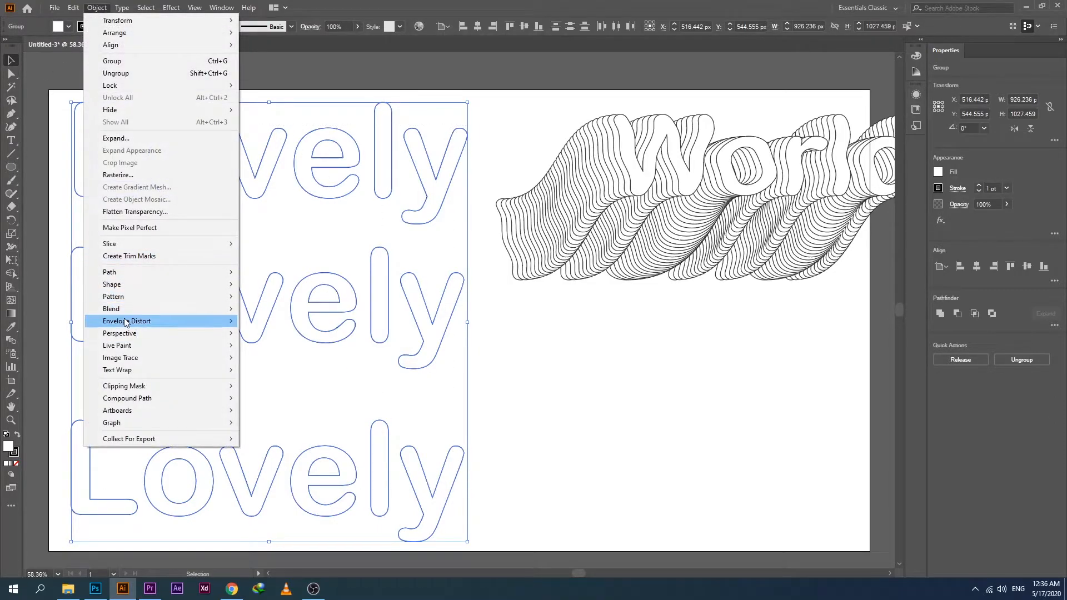
mouse_move(184, 309)
click(285, 310)
click(214, 335)
drag(63, 145, 456, 489)
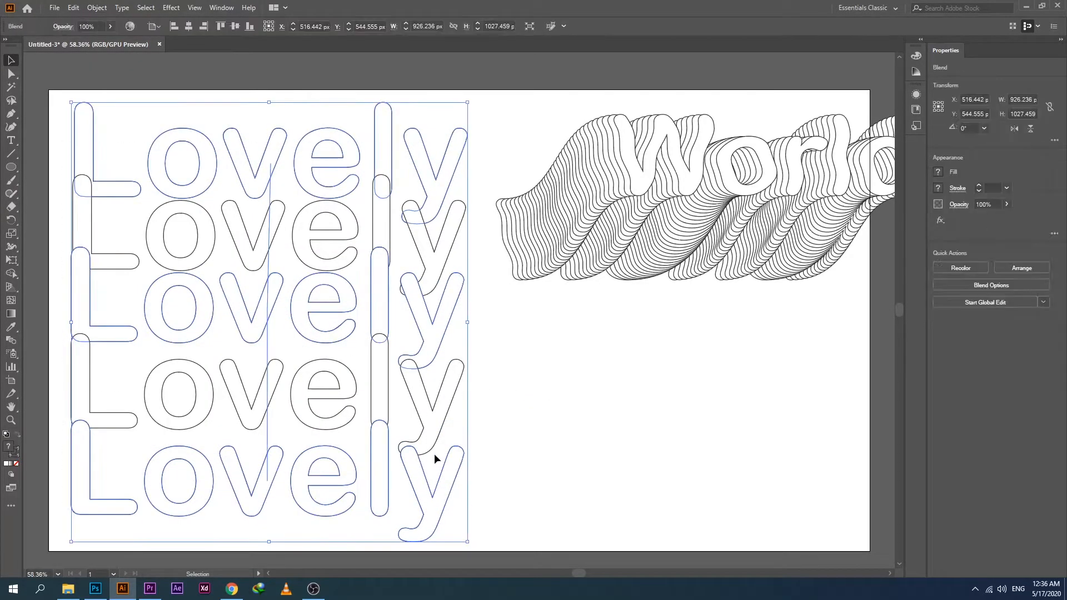
Set the Lovely blend's spacing to Specified Steps with 17 steps.
click(103, 13)
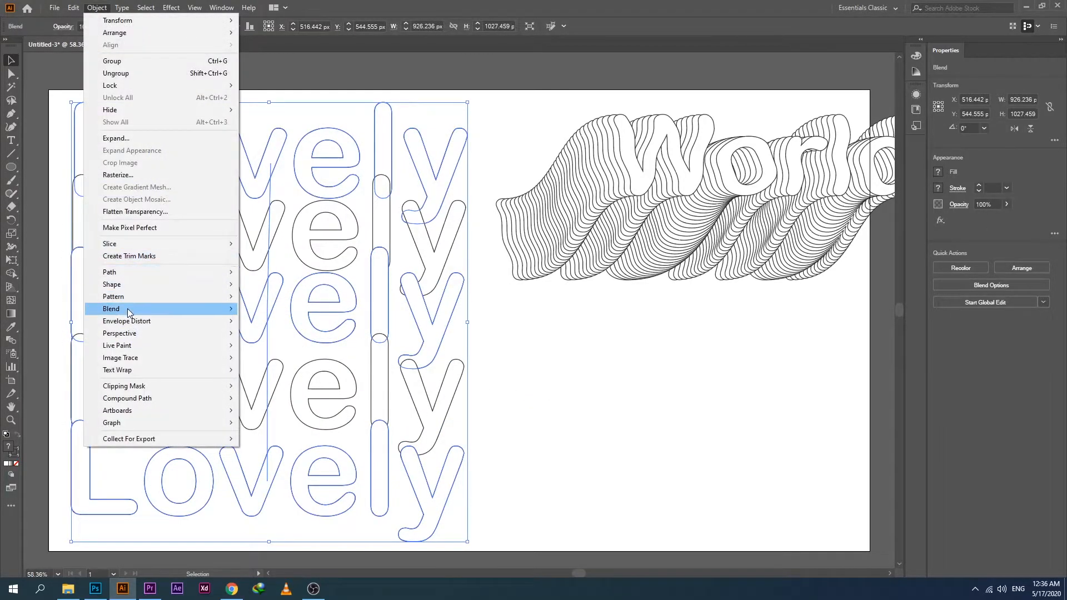
mouse_move(211, 309)
click(268, 339)
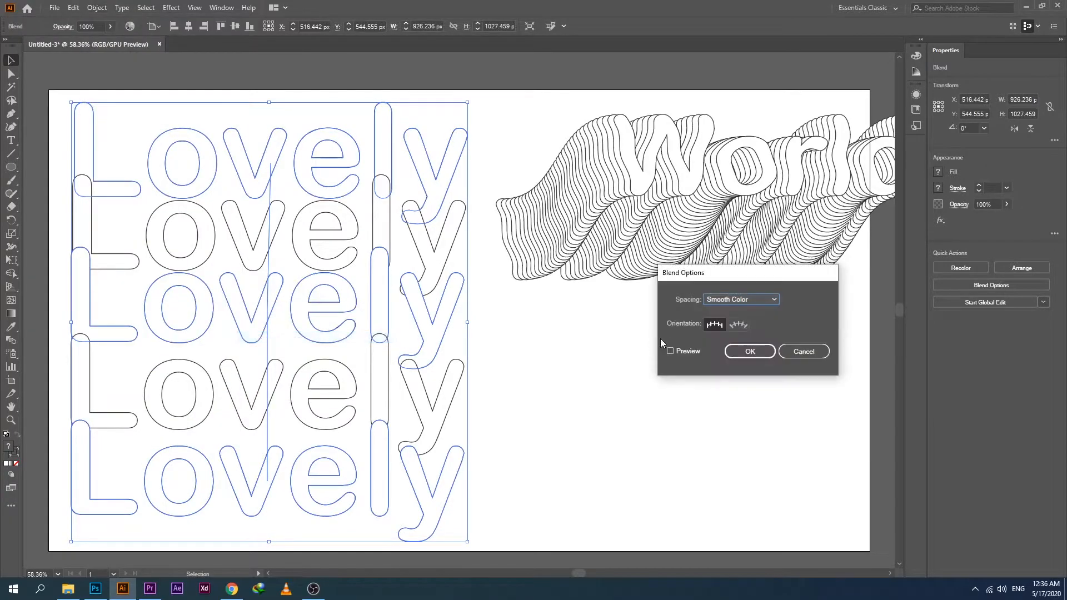
click(691, 351)
click(772, 305)
click(735, 328)
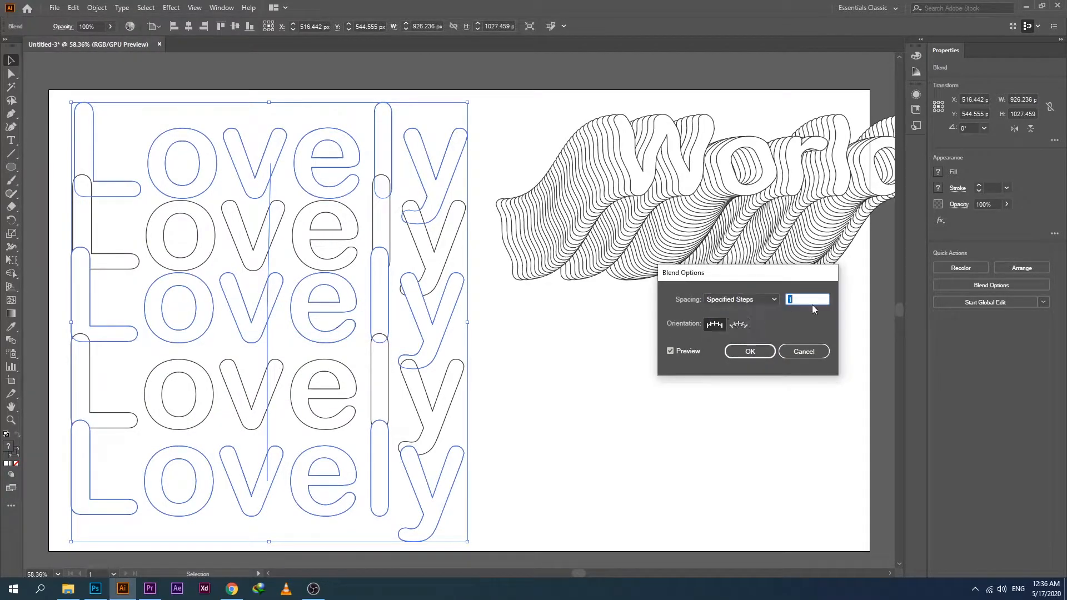
drag(798, 300, 786, 303)
key(Up)
key(Up)
key(Up)
key(Up)
key(Up)
key(Up)
key(Up)
key(Up)
key(Up)
key(Up)
key(Up)
key(Up)
key(Up)
key(Up)
key(Up)
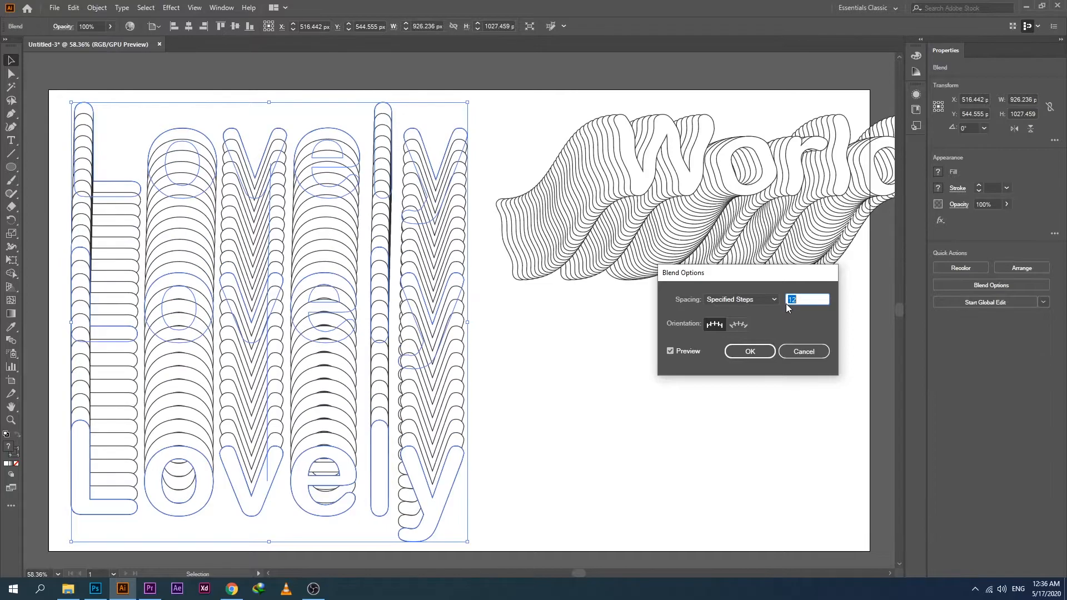
key(Up)
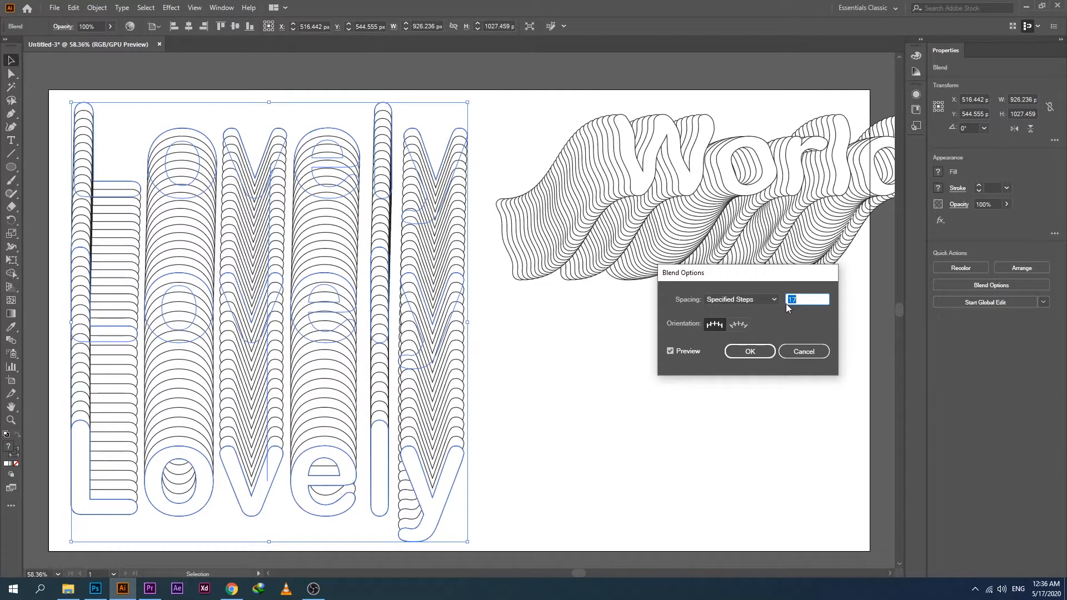
click(763, 351)
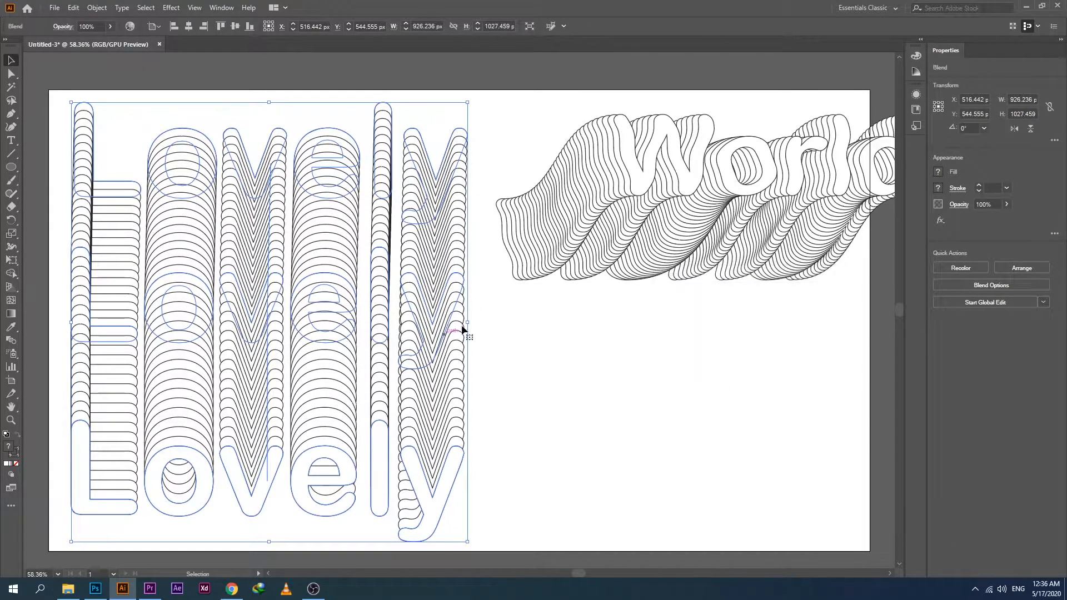
Draw a circle 478 px in diameter and place it in the empty area below the World blend.
click(10, 167)
drag(577, 351, 782, 481)
key(v)
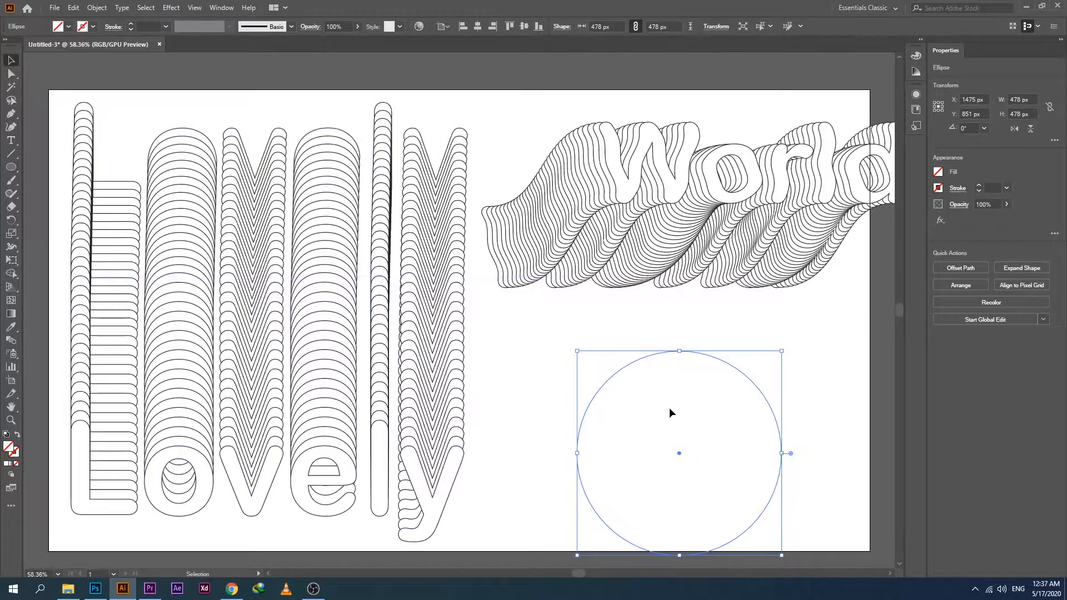
click(669, 376)
drag(665, 358, 653, 326)
Give the unfilled circle a black 1 pt stroke.
click(69, 26)
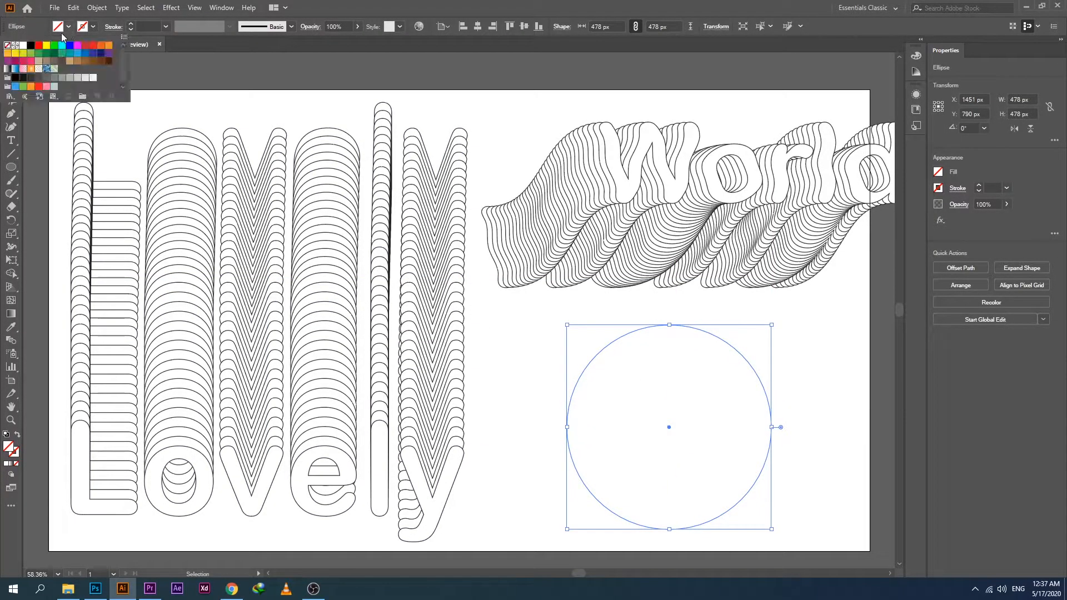
click(93, 27)
click(93, 26)
click(30, 46)
drag(811, 344, 738, 386)
Delete the circle's top and right anchor points and bend the remaining arc into an S-curve with its upper anchor's handle.
click(13, 76)
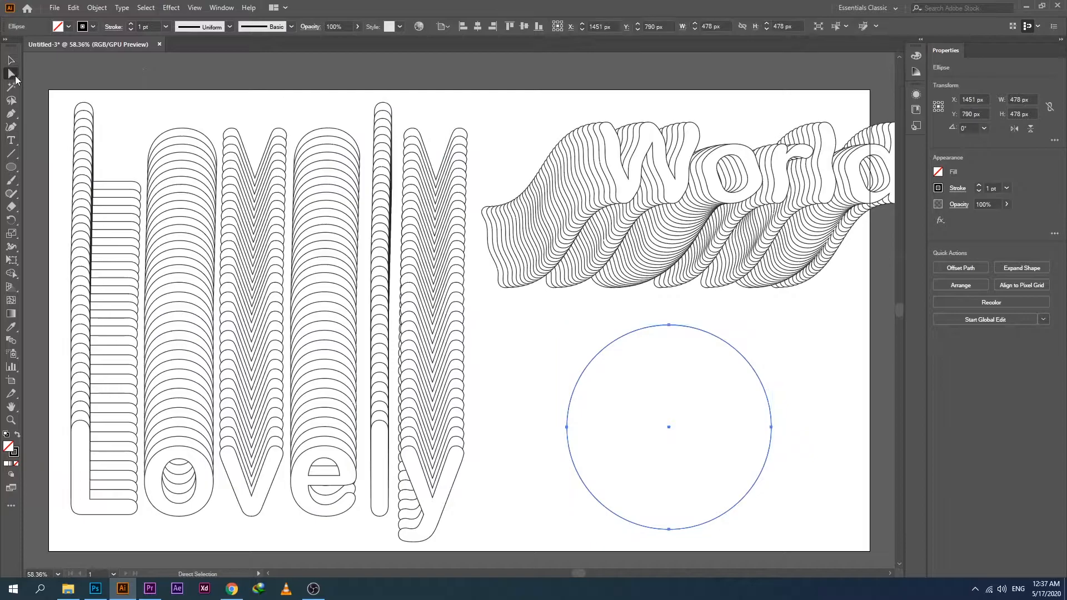
drag(676, 340, 676, 340)
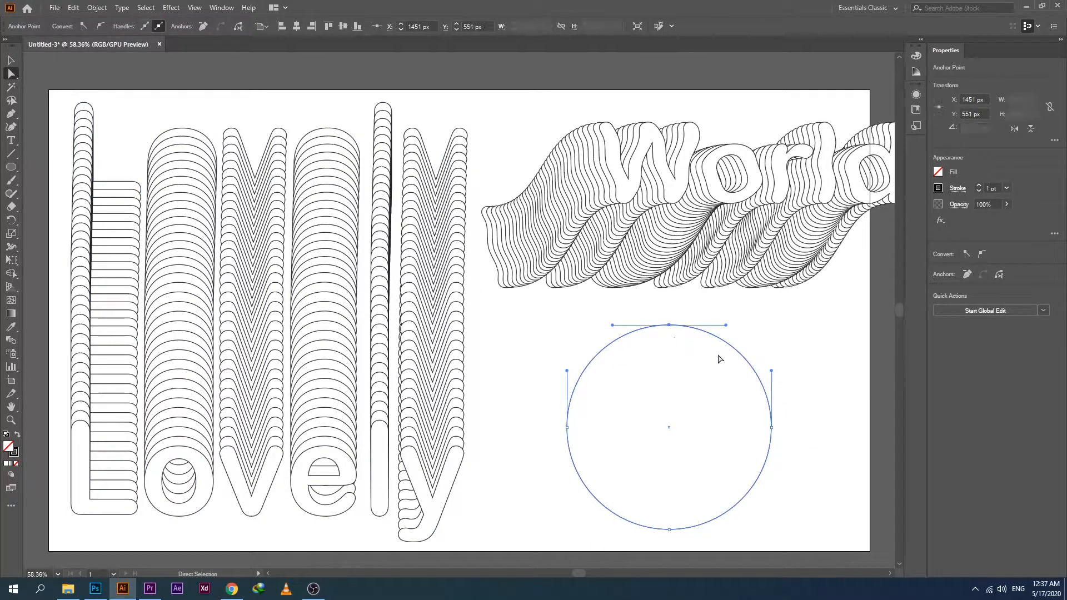
key(Delete)
click(771, 427)
key(Delete)
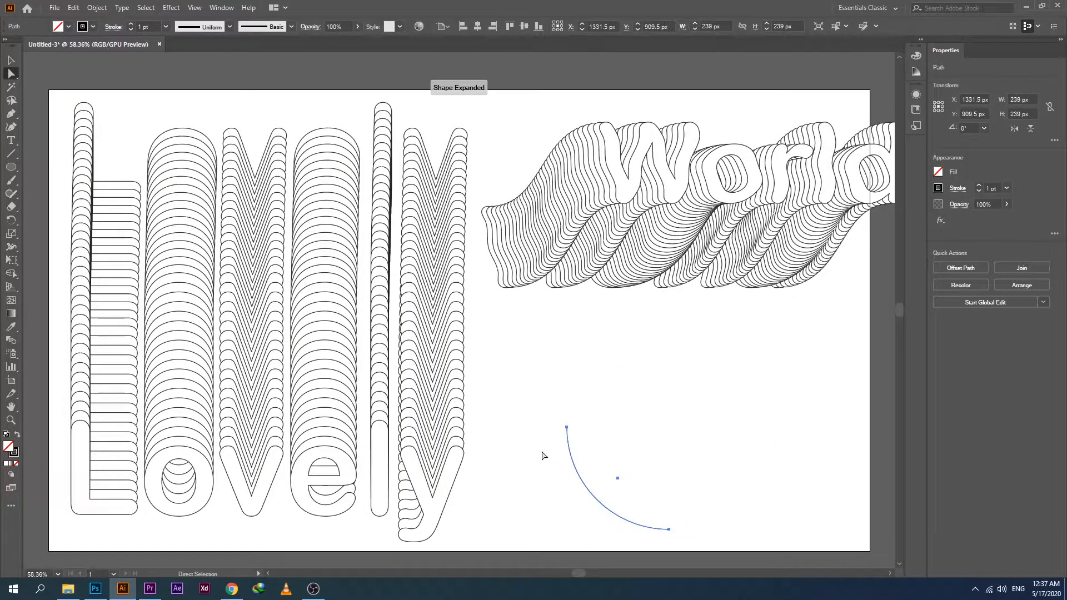
click(567, 427)
drag(567, 370, 417, 431)
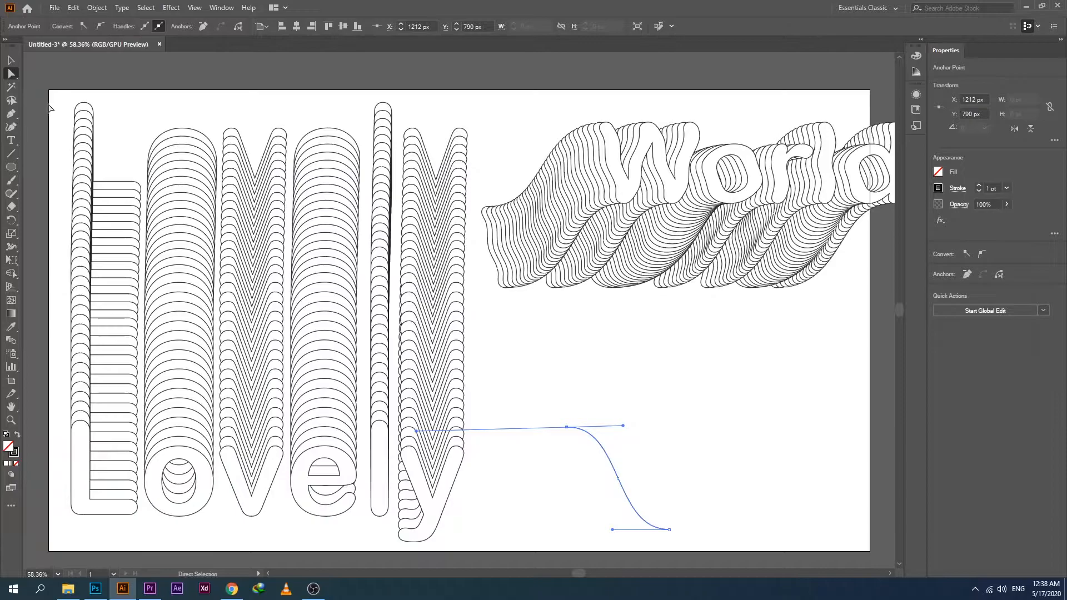
Replace the Lovely blend's spine with the S-curve.
click(11, 60)
click(534, 323)
drag(766, 414, 245, 470)
click(96, 7)
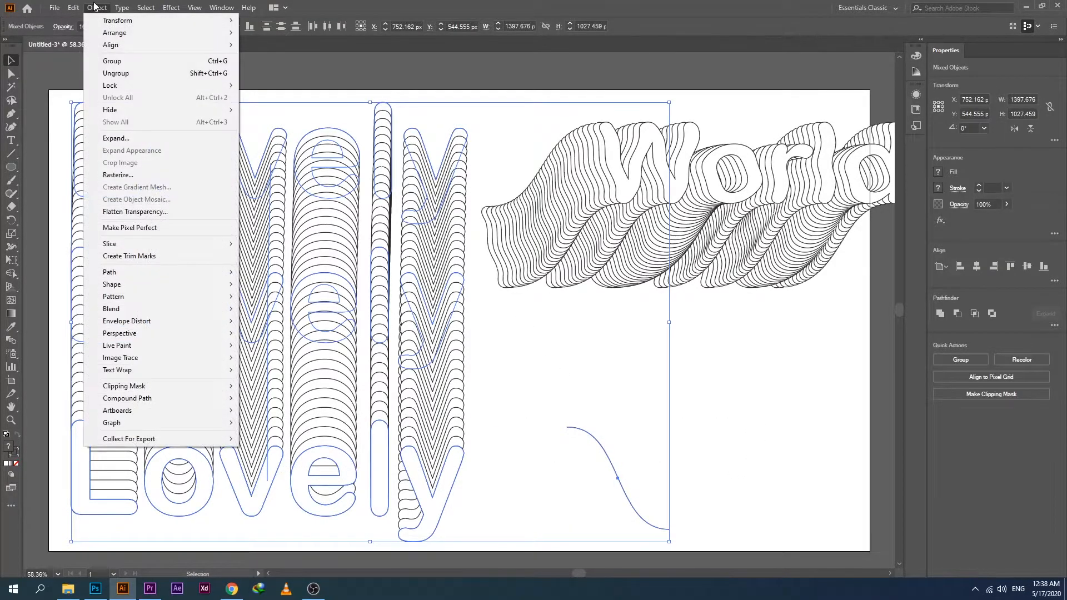
mouse_move(140, 309)
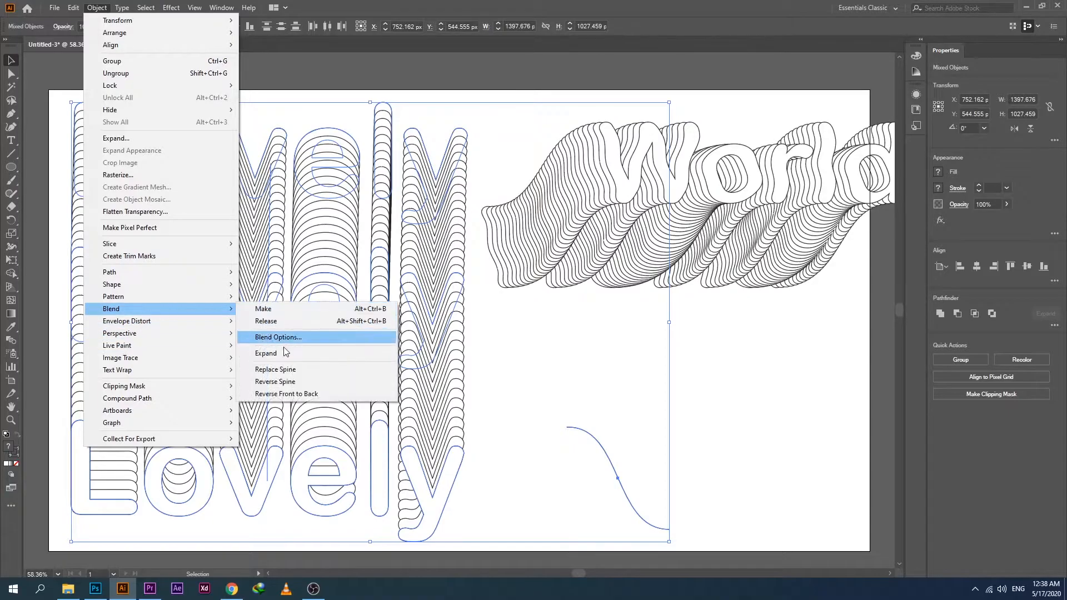
click(275, 370)
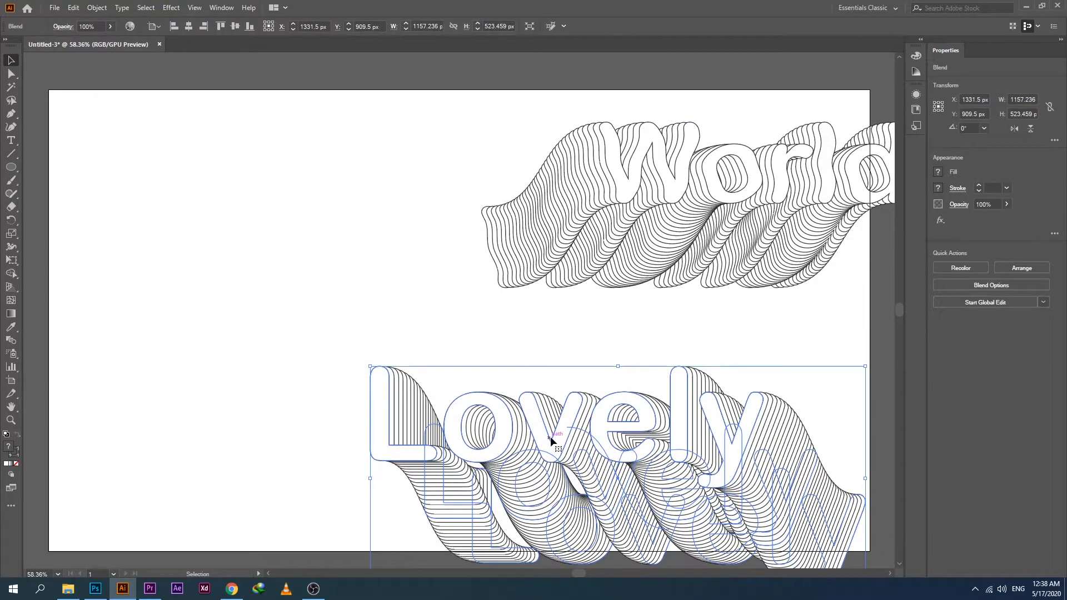
Arrange the Lovely blend directly beneath the World blend with their left sides roughly aligned, and deselect them.
drag(551, 436, 401, 384)
drag(677, 226, 417, 231)
click(119, 328)
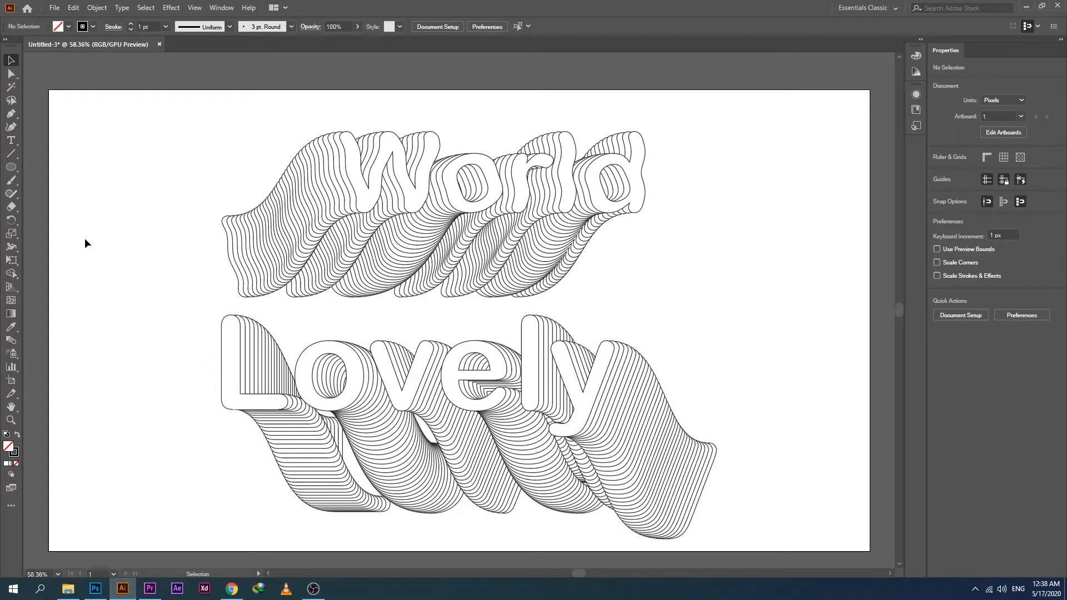
Create a 1920 x 1080 px rectangle and fill it with dark blue.
drag(11, 167, 51, 165)
click(131, 153)
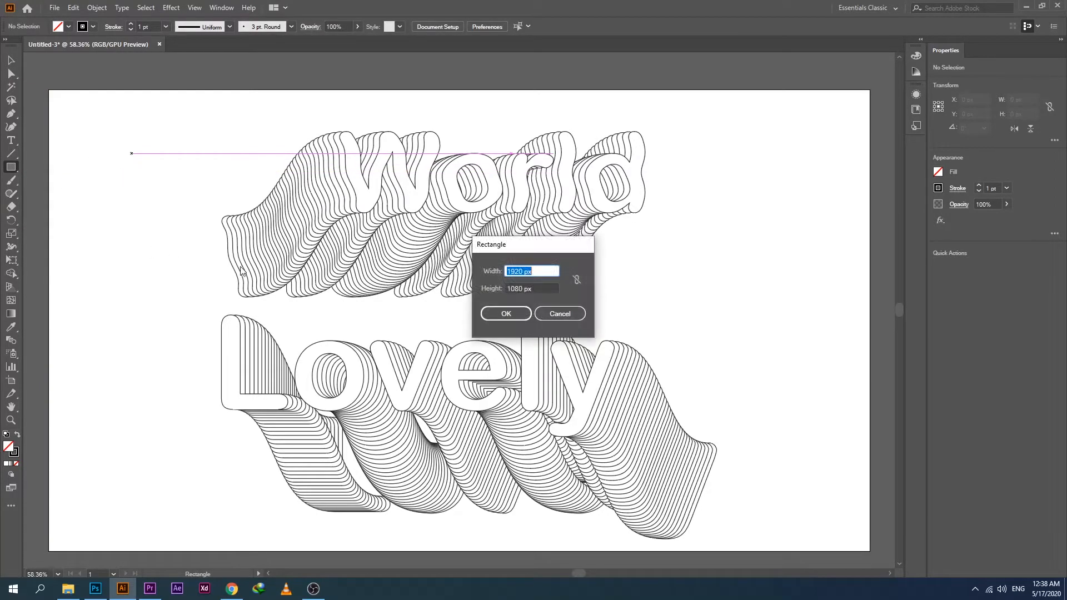
click(514, 314)
click(68, 26)
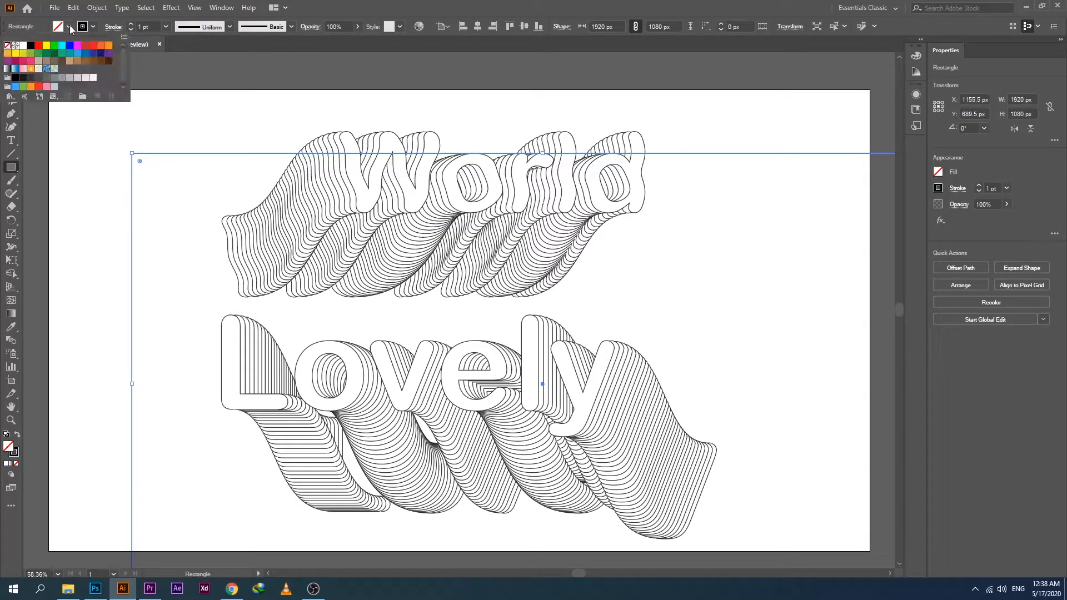
click(96, 51)
Center the blue rectangle horizontally and vertically on the artboard and send it behind both word blends.
click(11, 60)
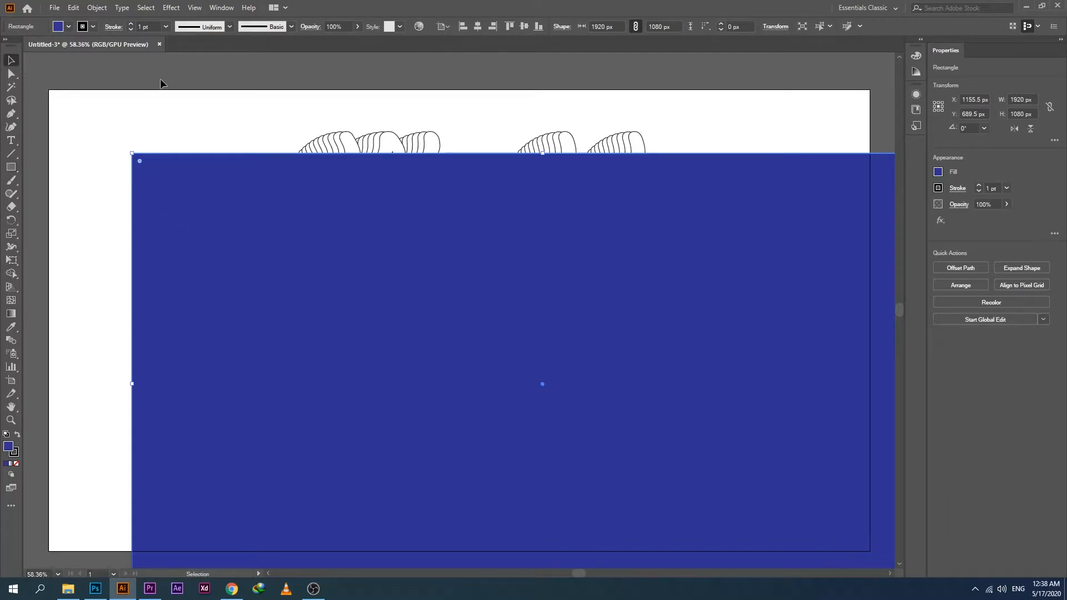
click(476, 28)
click(523, 27)
right_click(177, 120)
mouse_move(170, 300)
click(348, 338)
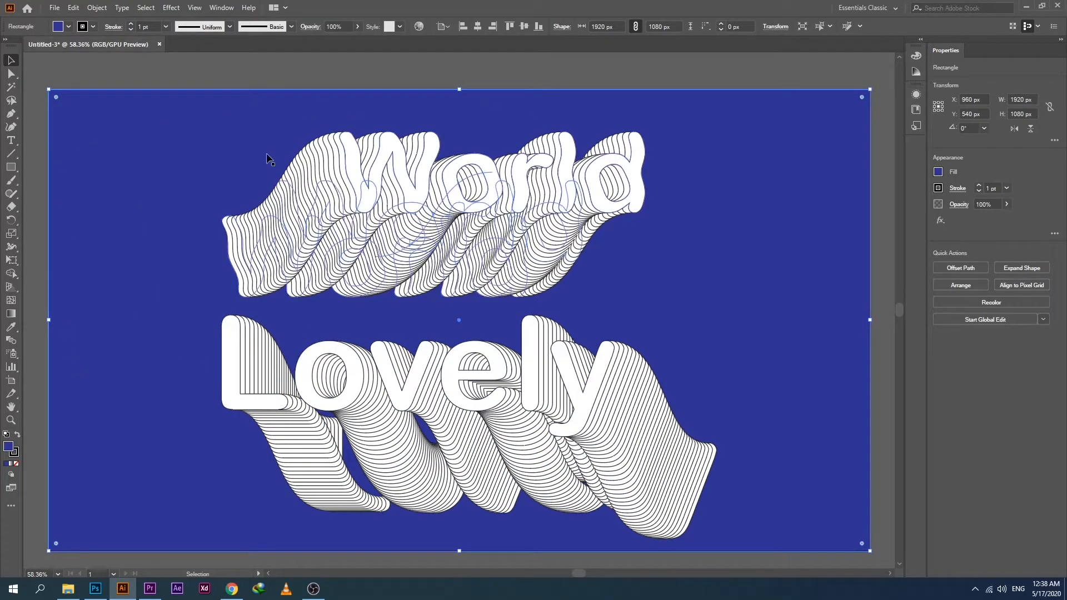
Show the layer list, lock the background rectangle, and move the list clear of the artwork.
click(221, 7)
click(291, 327)
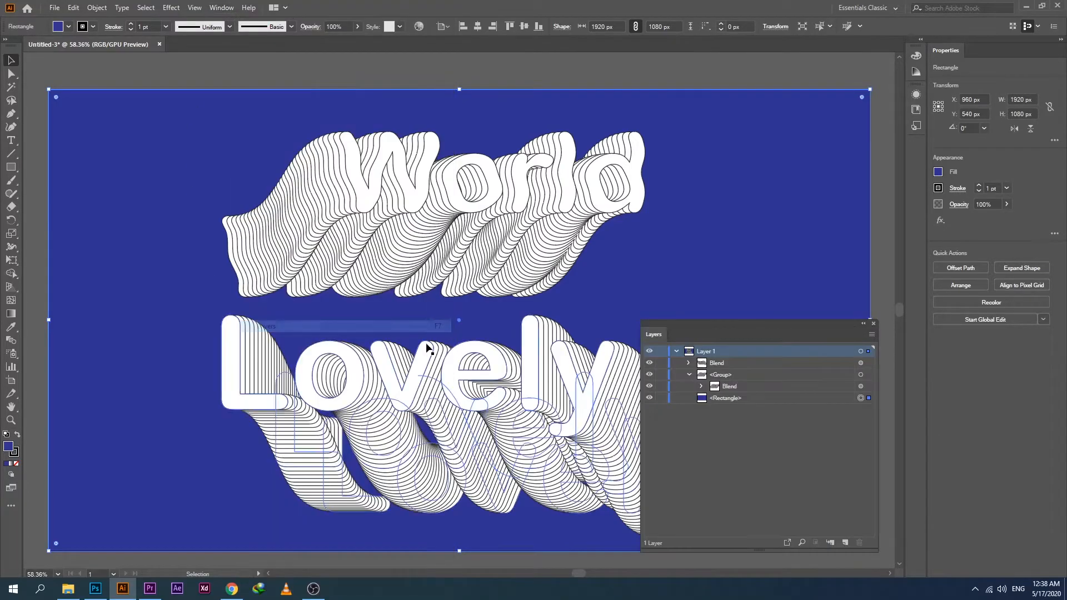
click(841, 398)
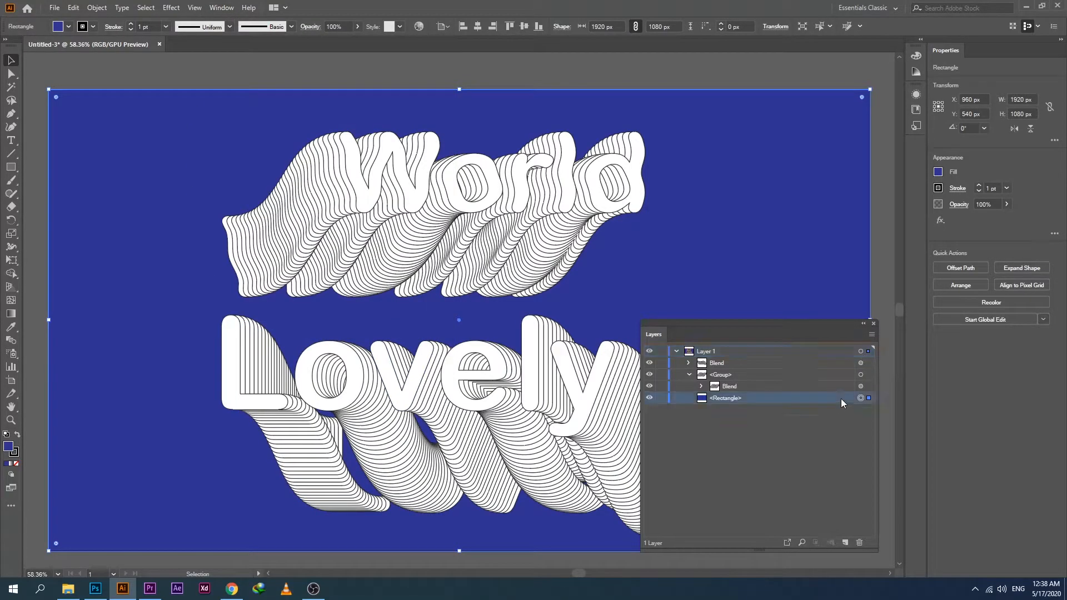
click(662, 398)
drag(715, 325, 865, 292)
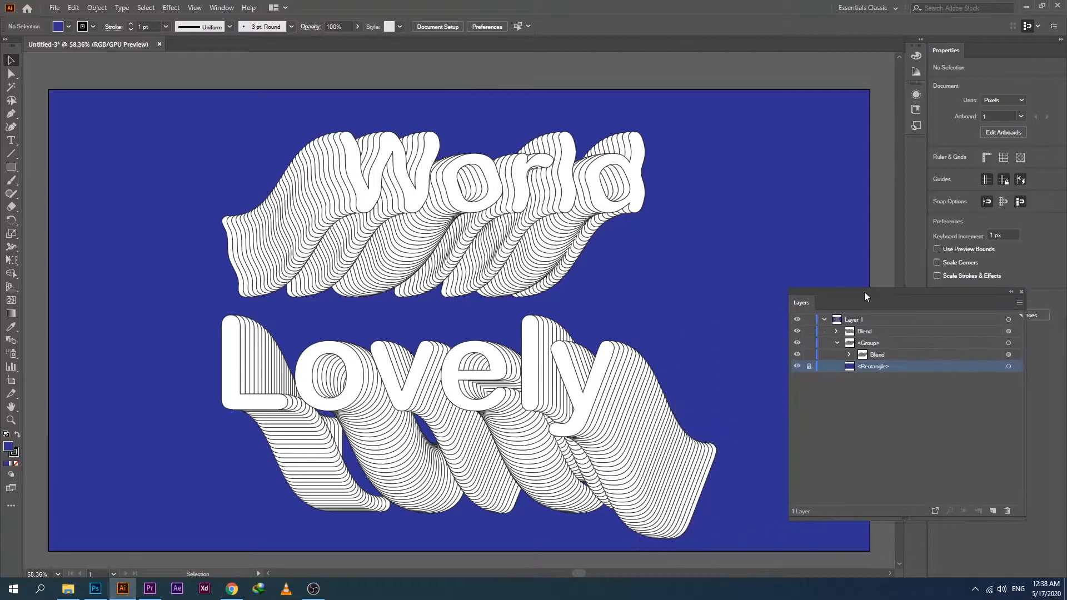
Identify the World group in the layer list by toggling item visibility, and expand its blend down to the individual word copies.
click(333, 203)
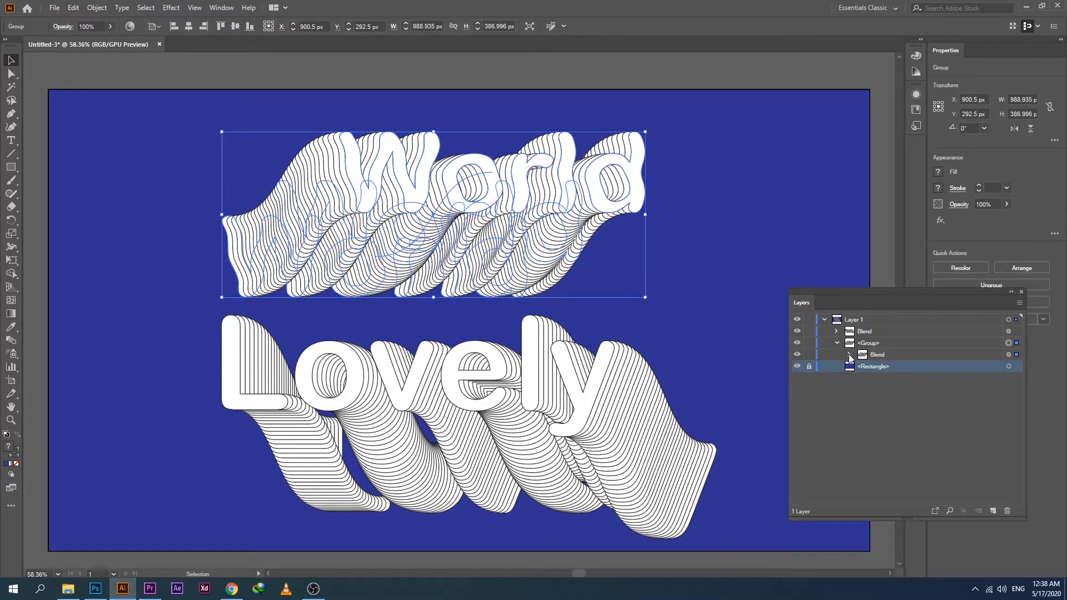
click(797, 331)
click(797, 331)
click(797, 343)
click(797, 343)
click(837, 343)
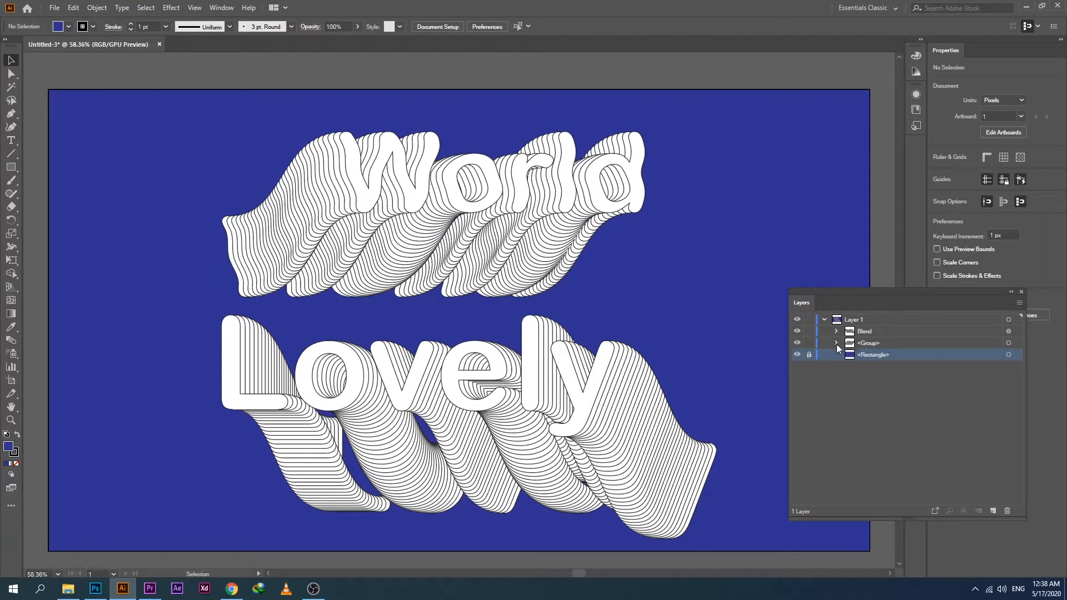
click(467, 233)
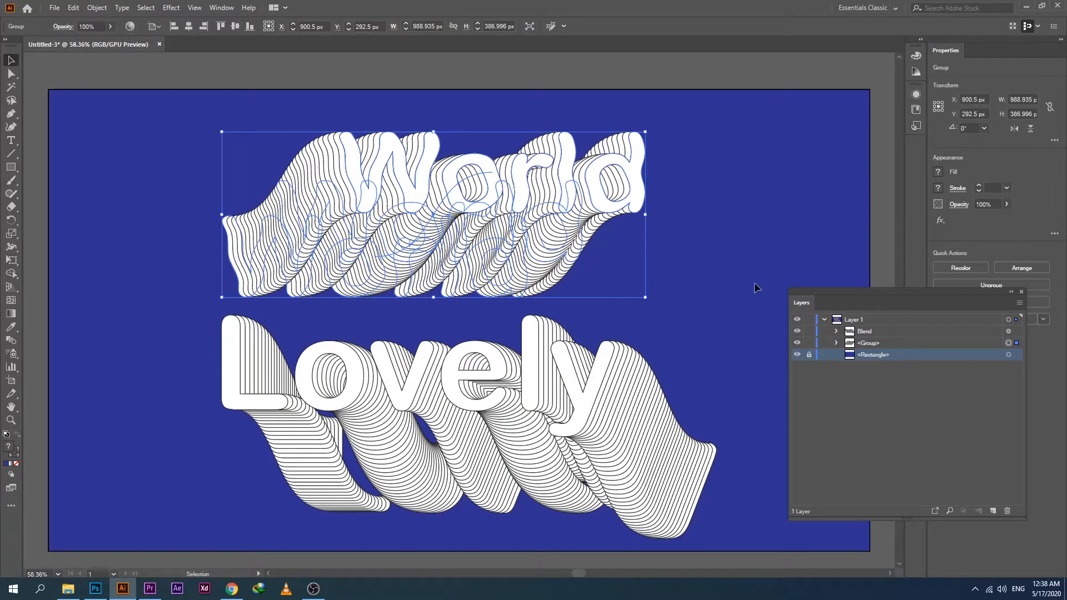
click(837, 343)
click(849, 355)
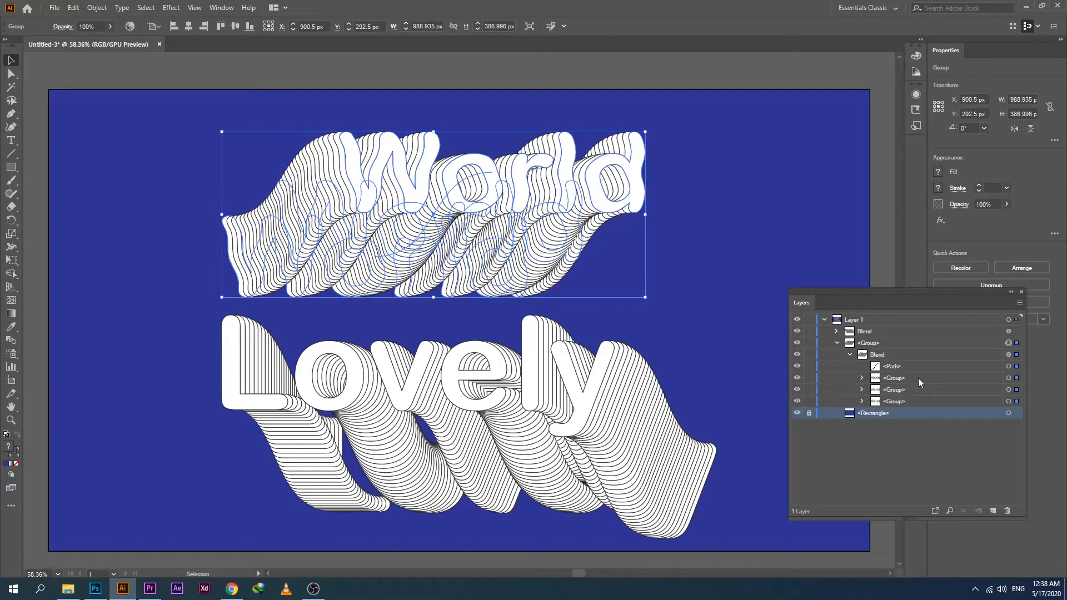
Fill the front word copy of the World blend with yellow.
click(1016, 379)
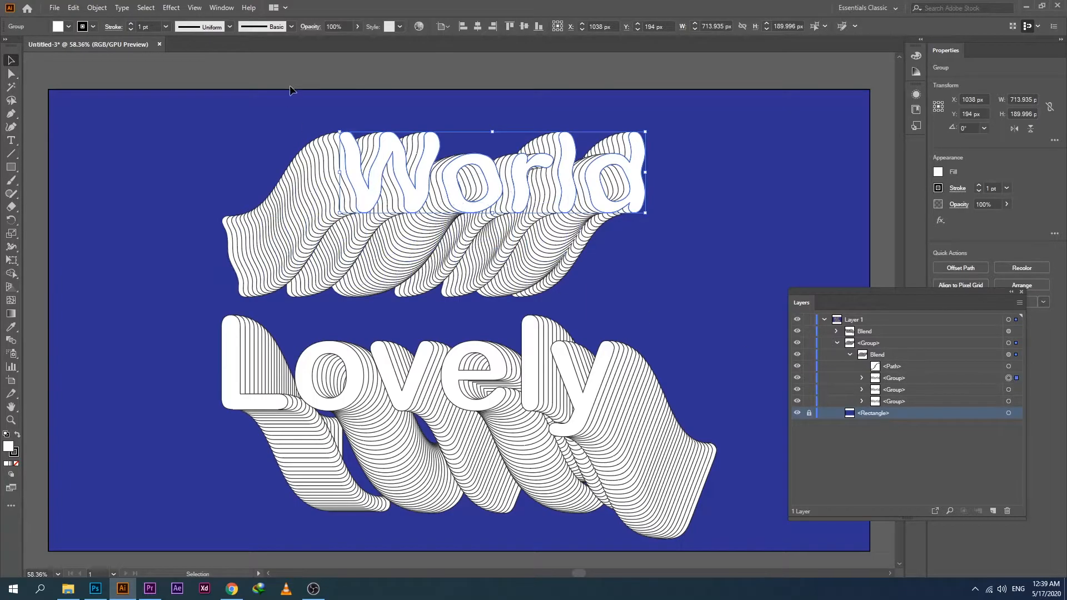
click(67, 28)
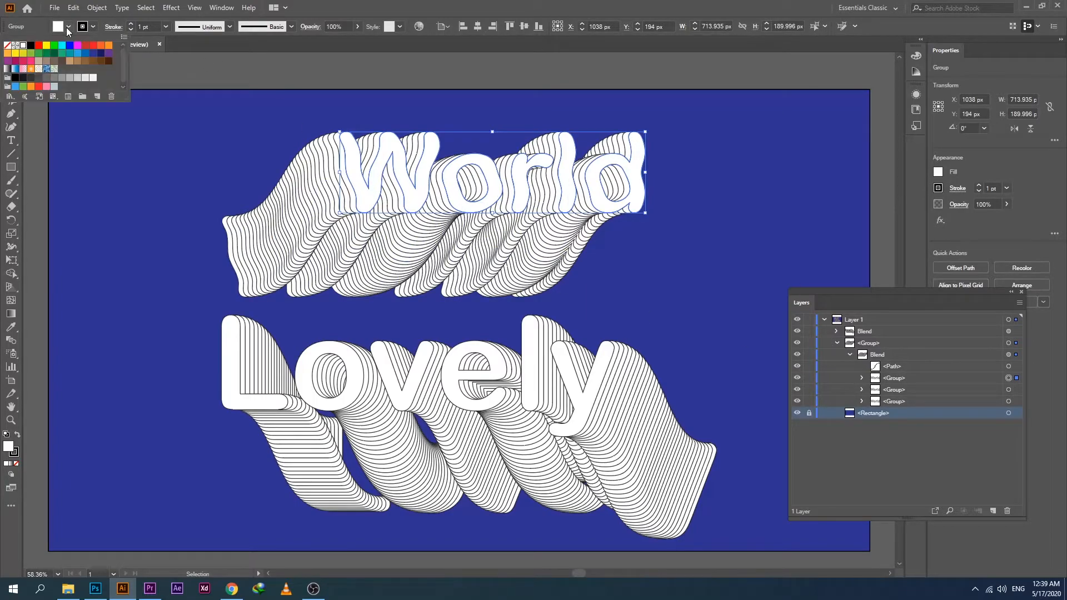
click(16, 53)
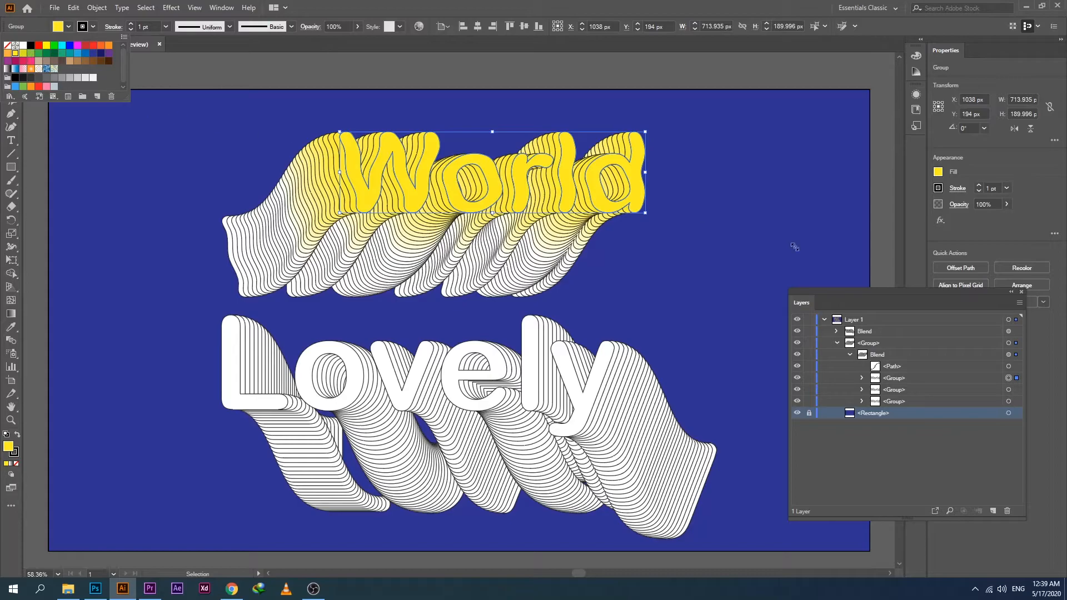
Fill the middle word copy of the World blend with light orange.
click(1016, 396)
click(1009, 389)
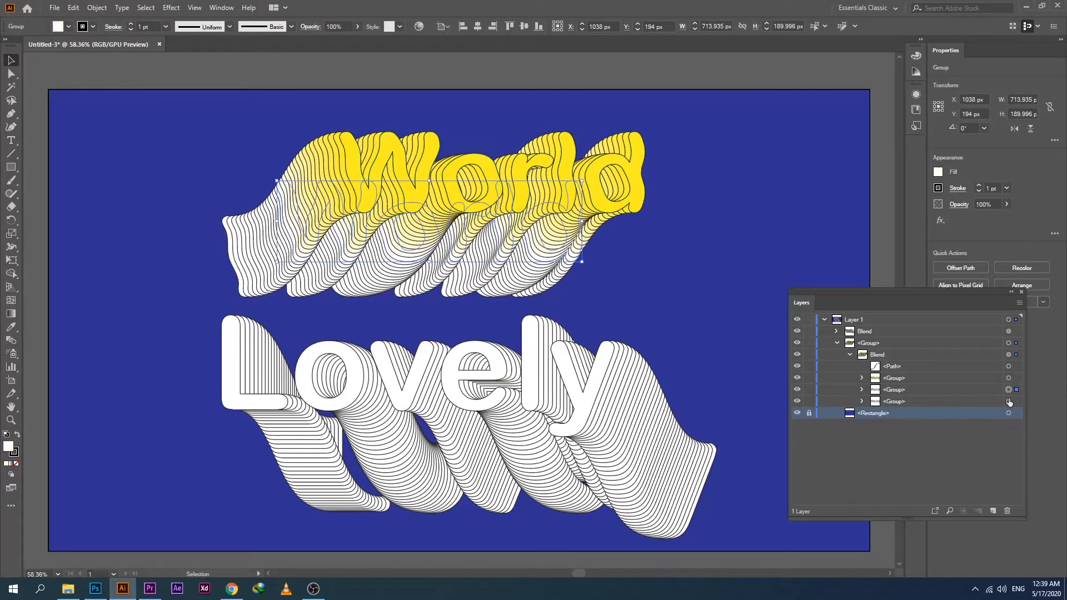
click(69, 26)
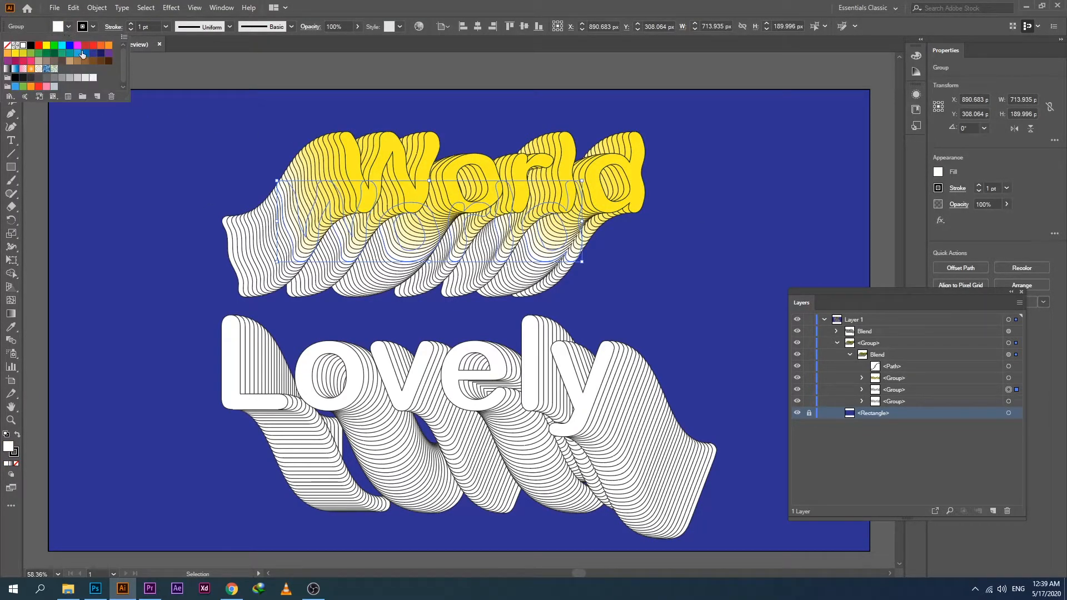
click(101, 46)
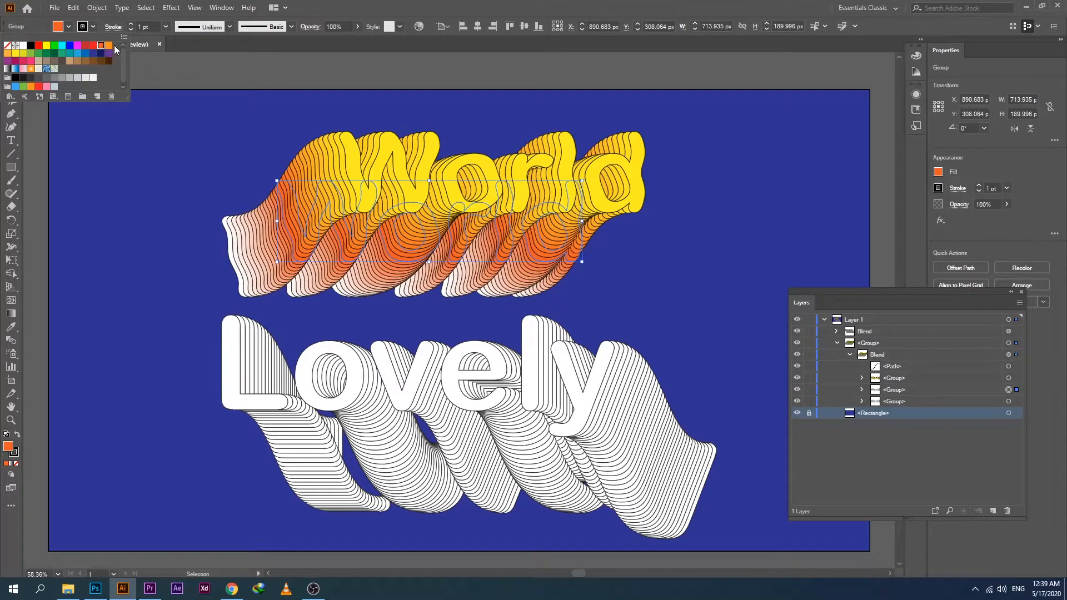
click(109, 46)
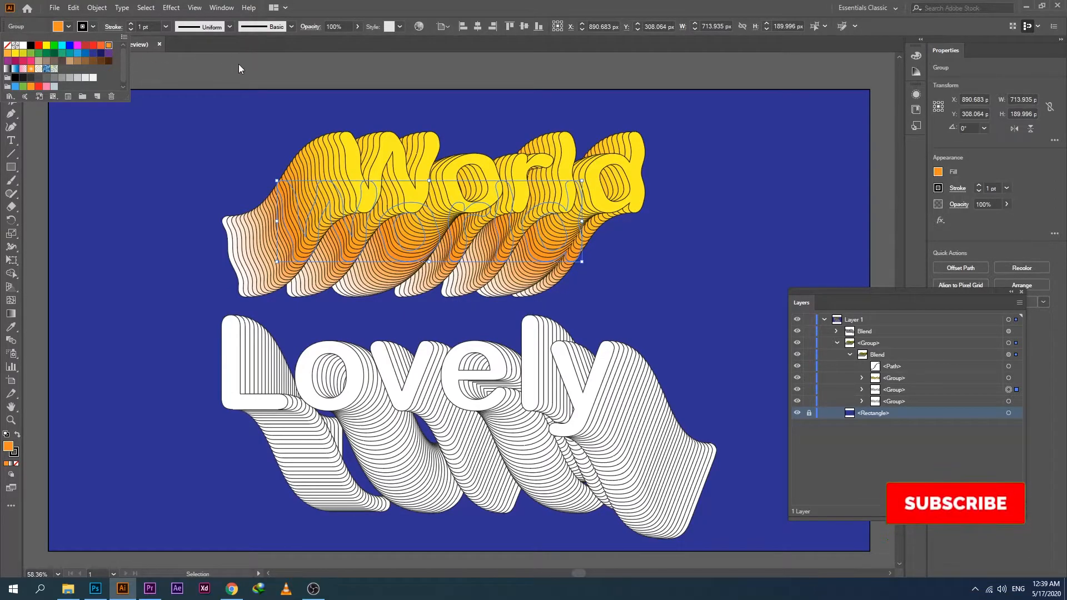
Fill the rear word copy of the World blend with the background's dark blue, remove its stroke, and deselect it.
click(1010, 402)
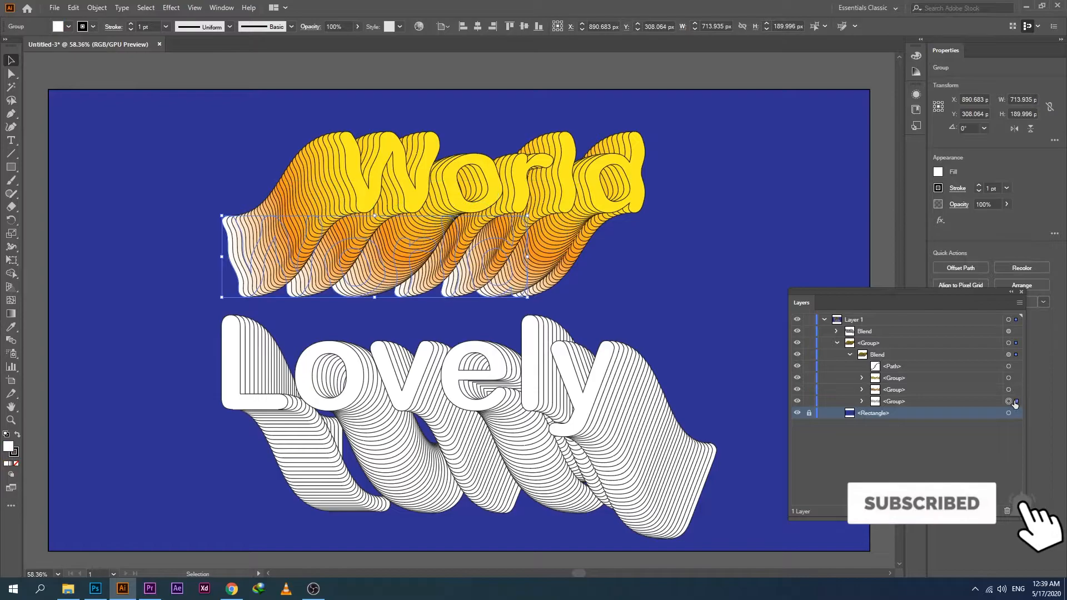
click(66, 30)
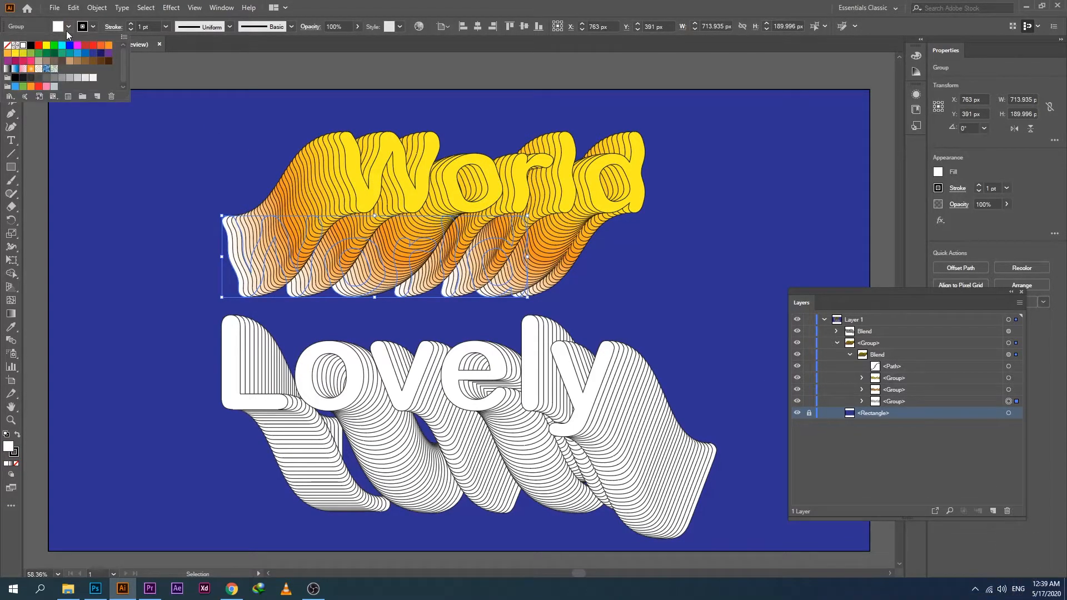
click(94, 53)
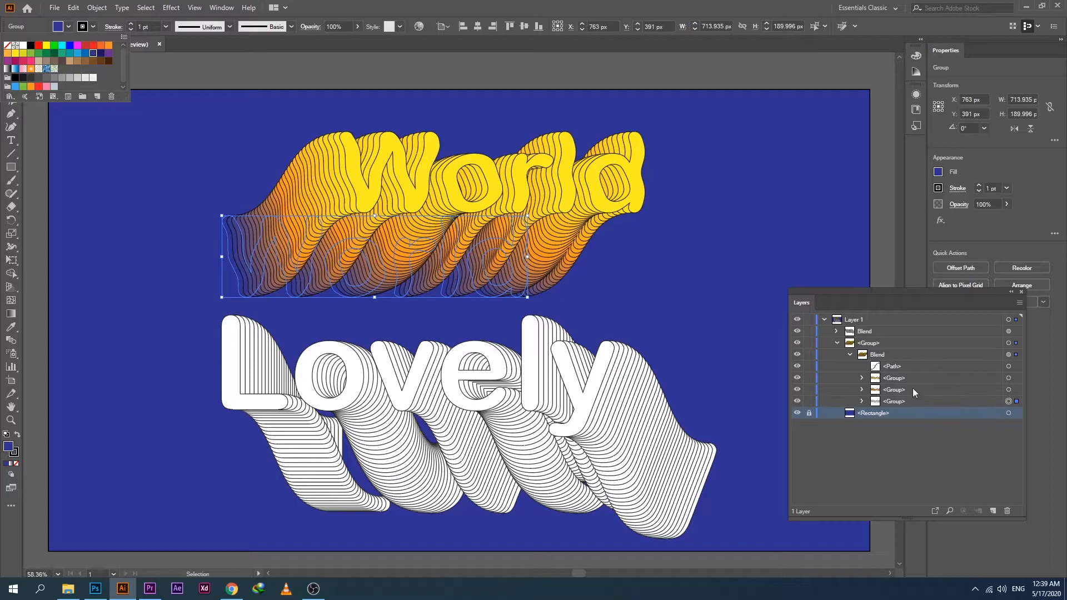
click(94, 28)
click(95, 28)
click(8, 47)
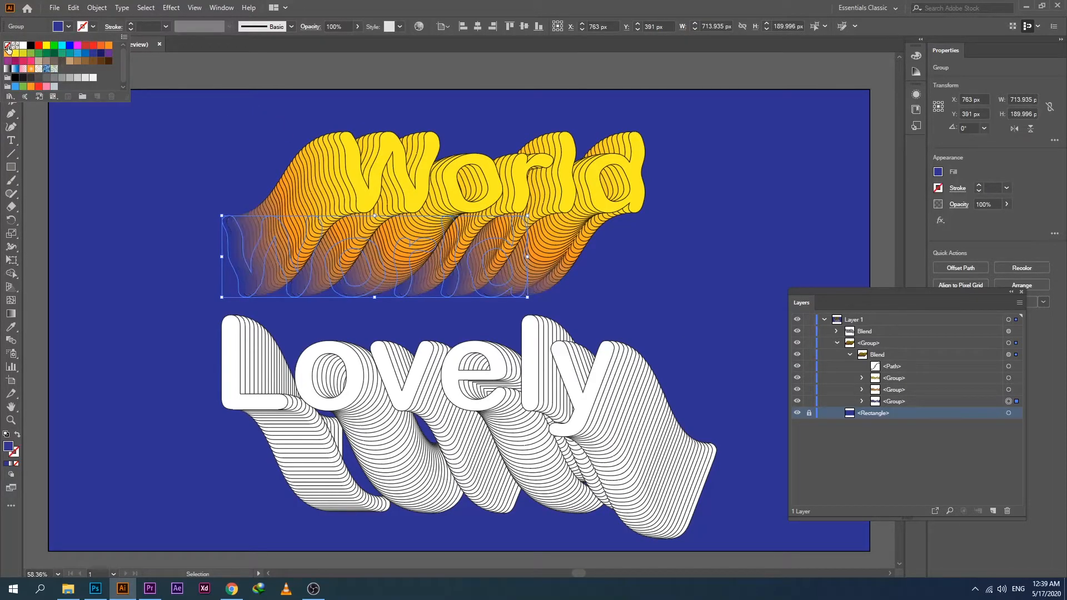
click(272, 69)
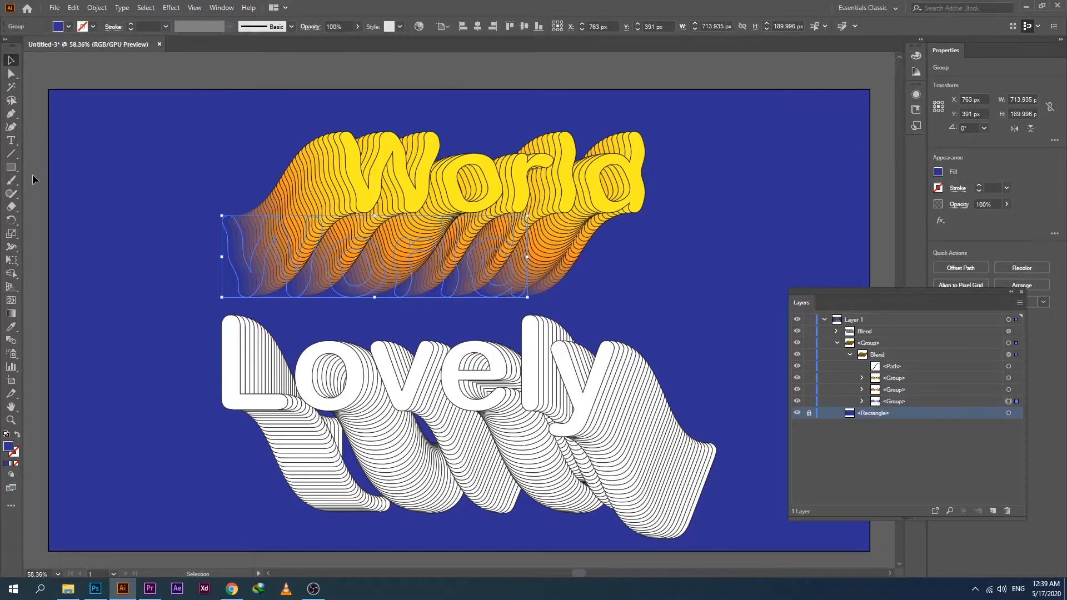
click(53, 211)
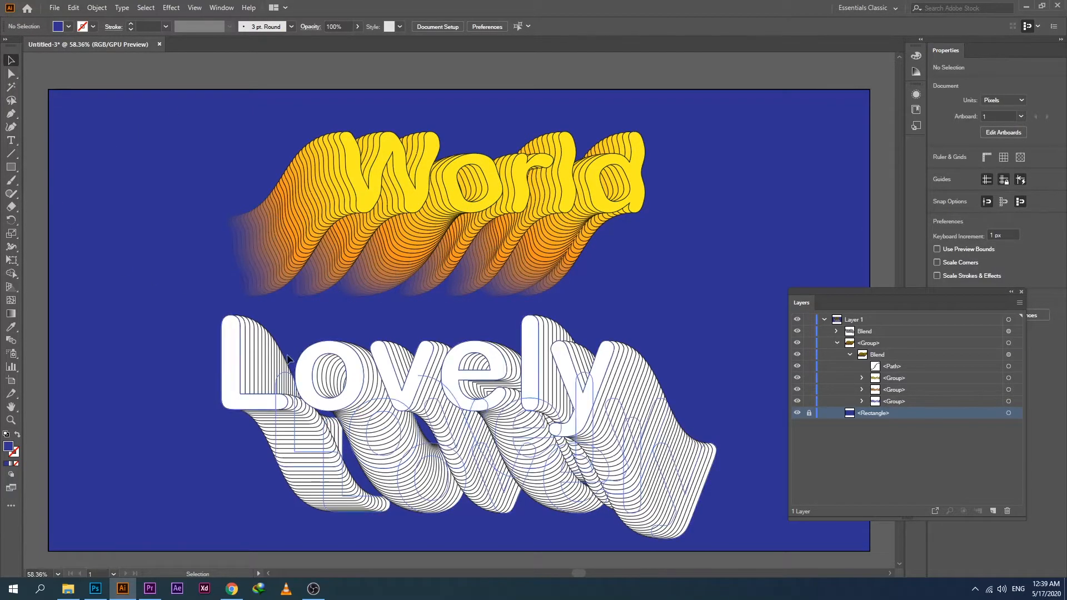
Reduce the stroke weight of the World blend's middle copy to 0.5 pt and deselect it.
click(295, 269)
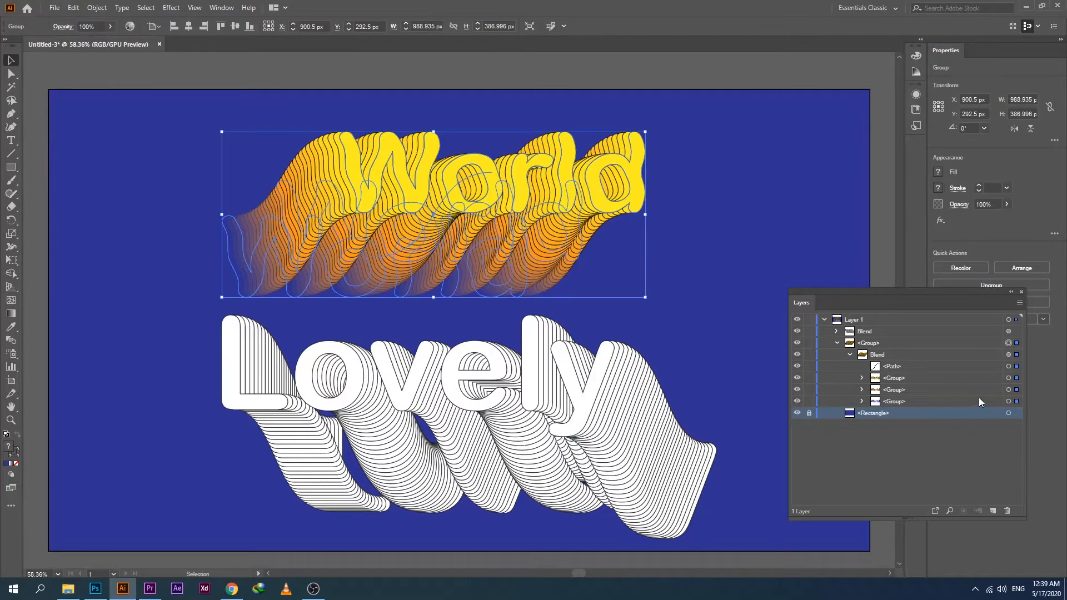
click(887, 367)
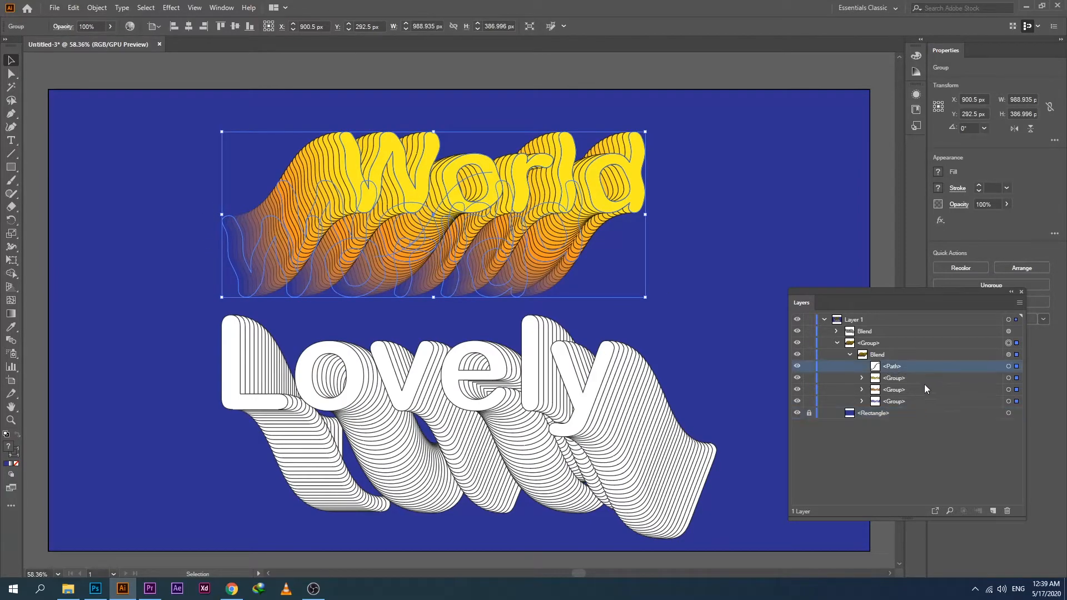
click(1016, 391)
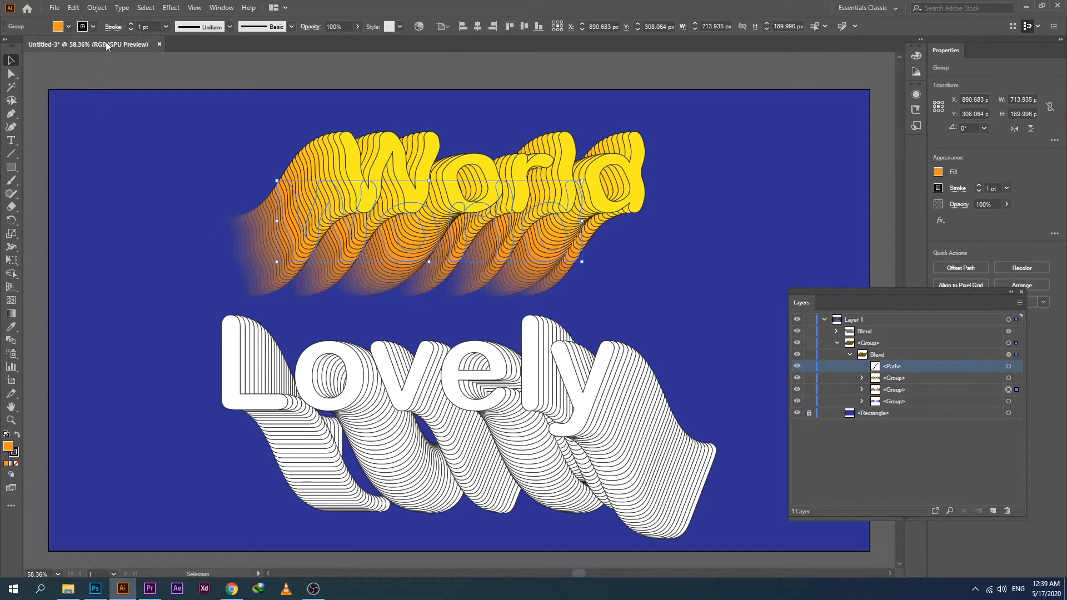
click(131, 31)
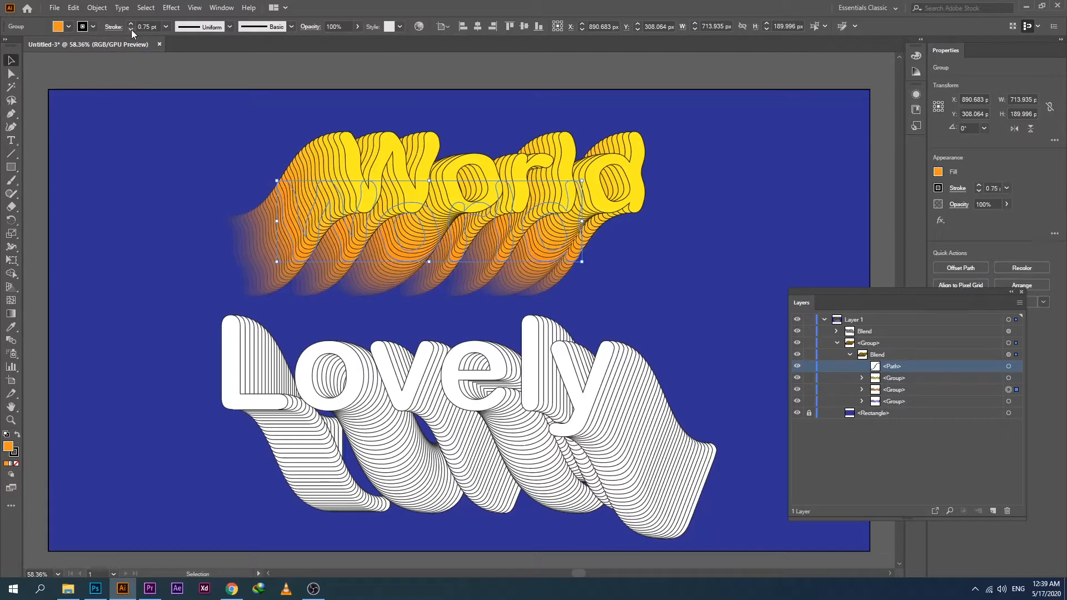
click(131, 30)
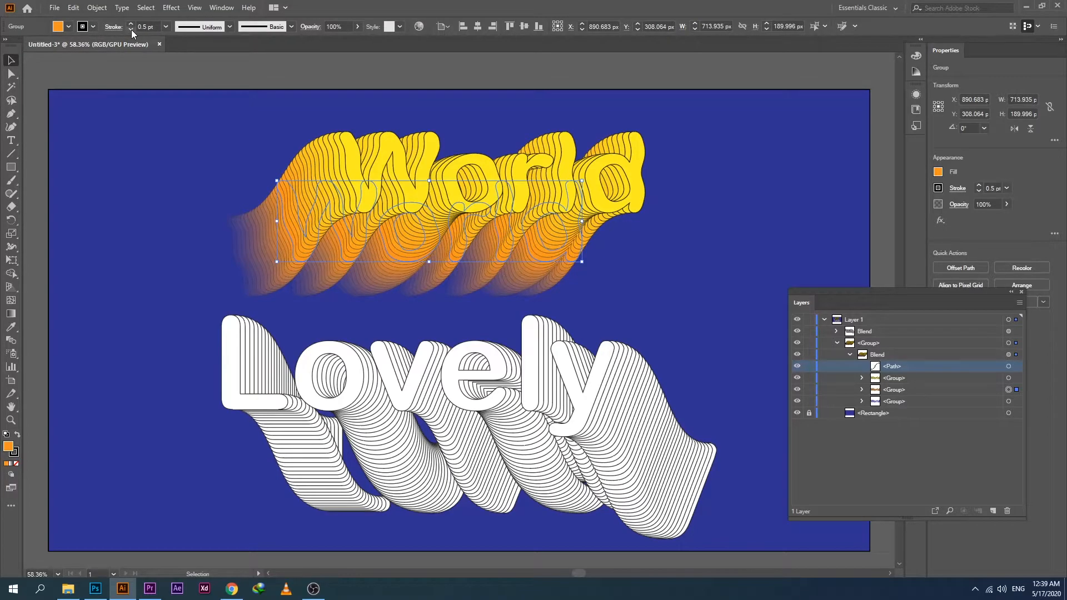
click(165, 75)
Reduce the stroke weight of the World blend's front copy to 0.75 pt and deselect it.
click(500, 190)
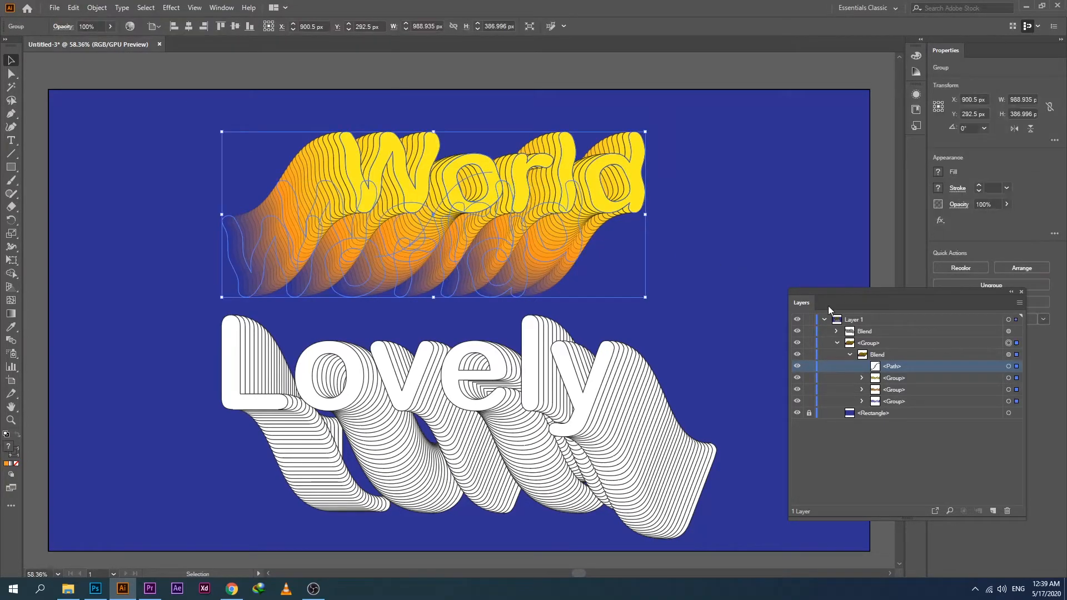
click(1017, 378)
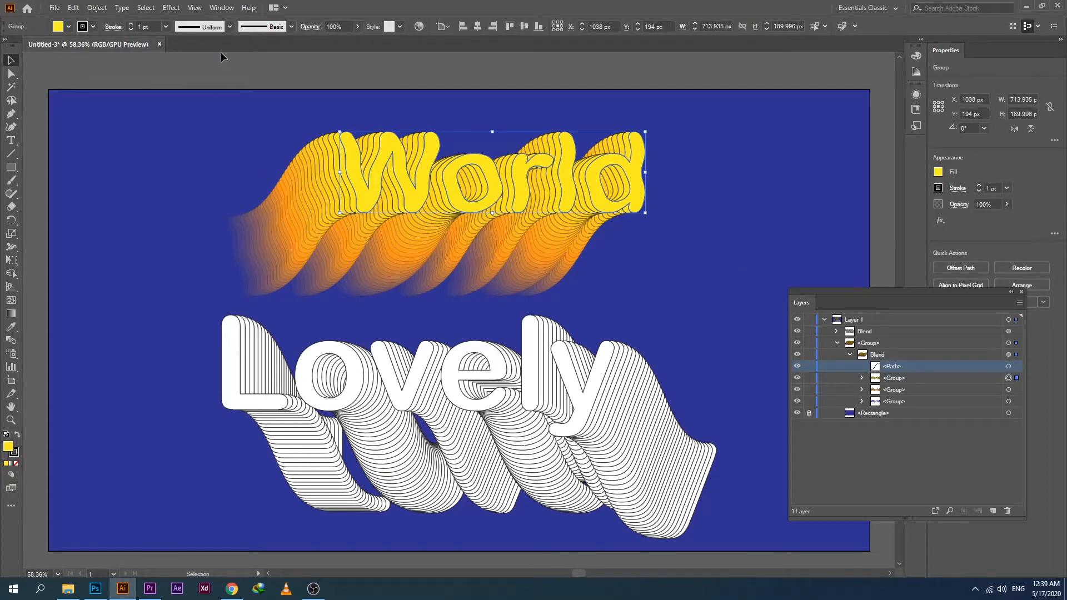
click(93, 27)
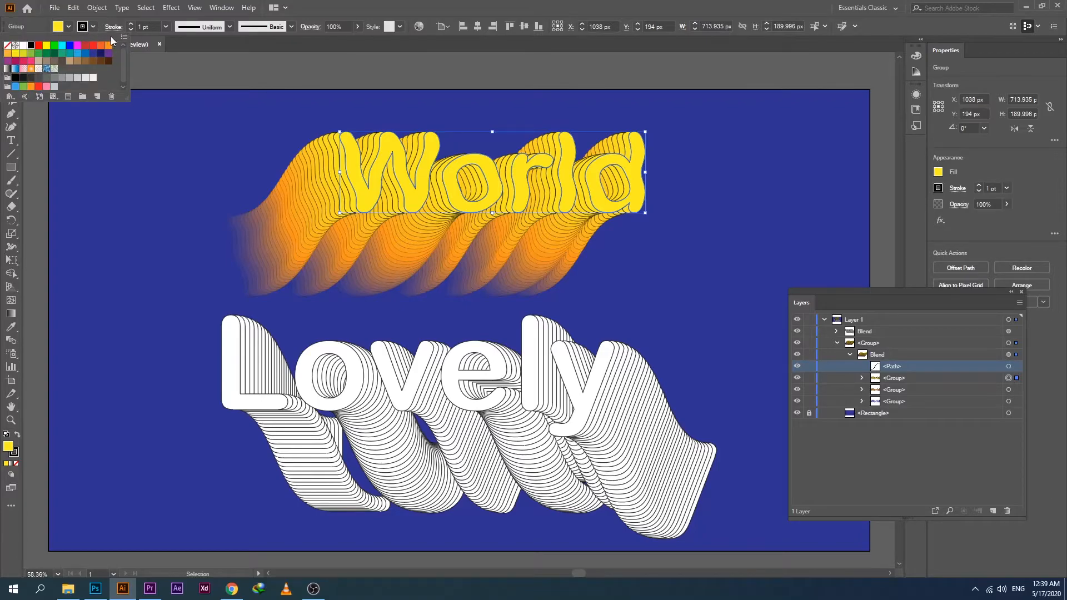
click(130, 29)
click(130, 30)
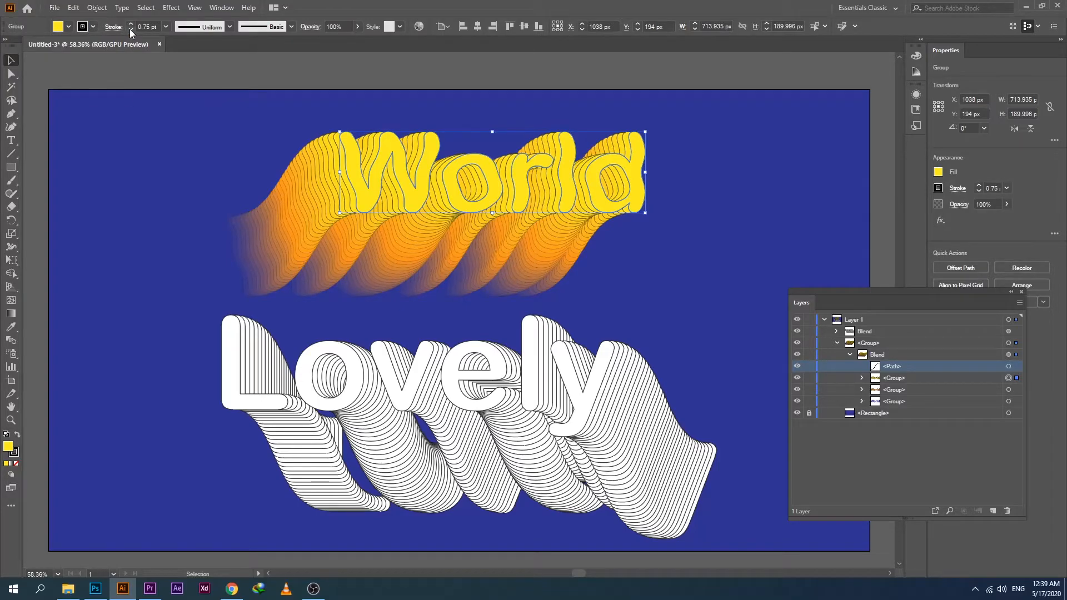
click(254, 74)
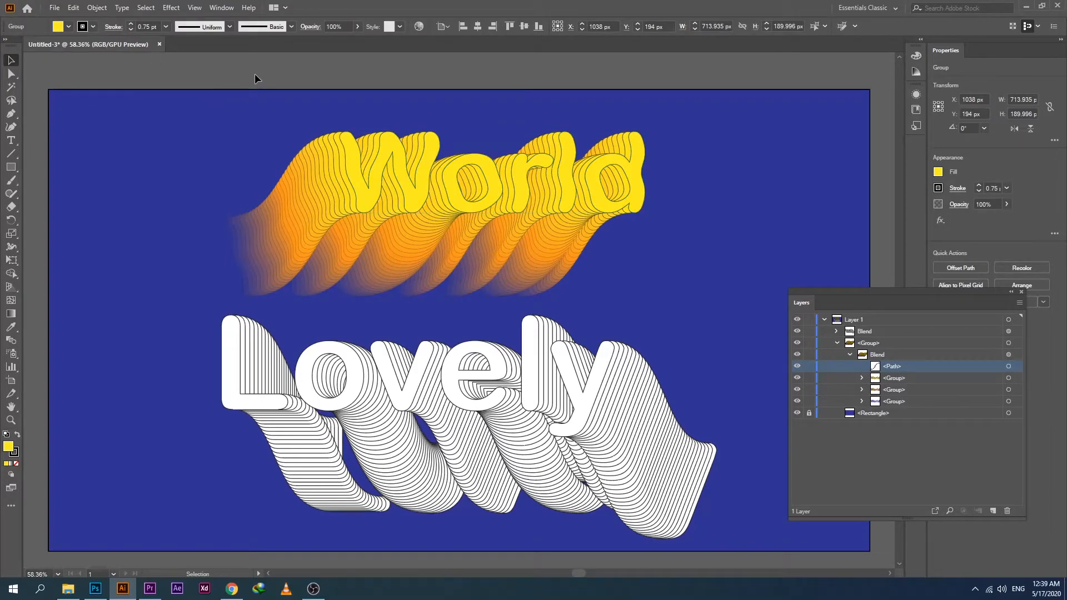
Fill the front word copy of the Lovely blend with yellow.
click(366, 397)
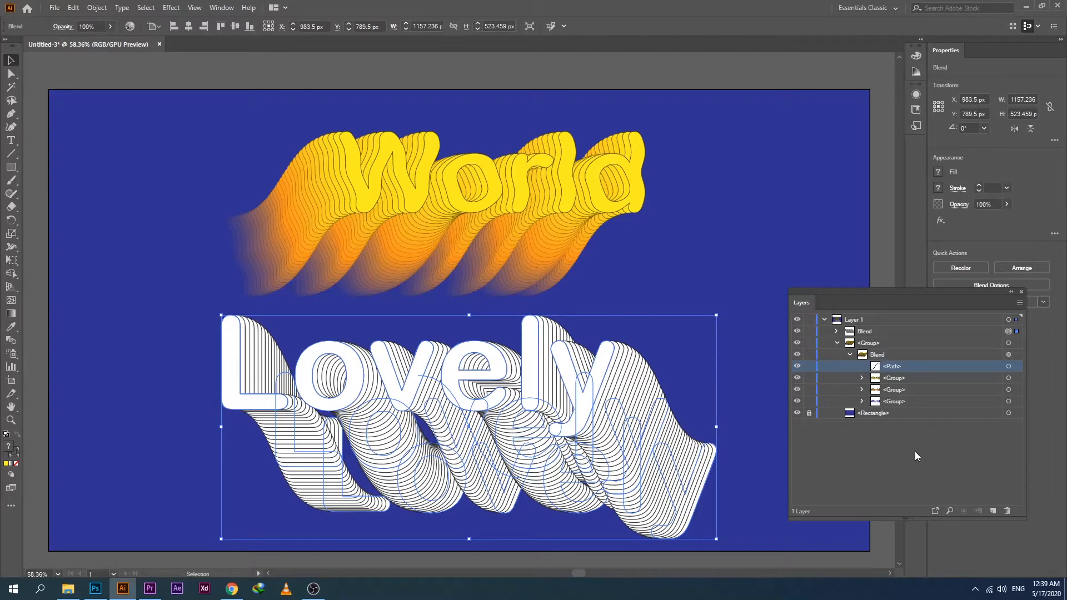
click(849, 354)
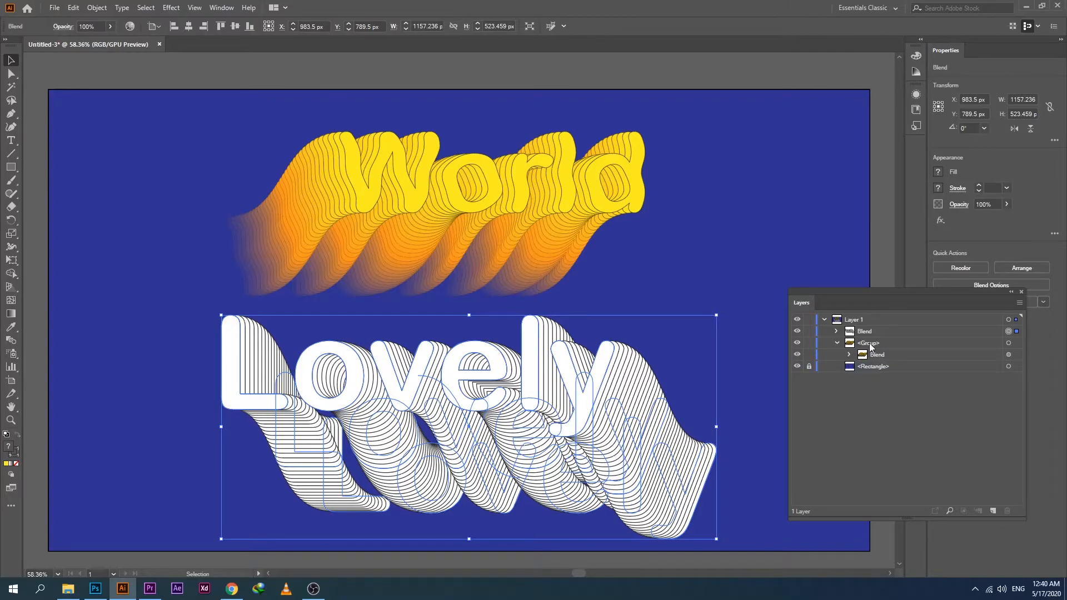
click(837, 331)
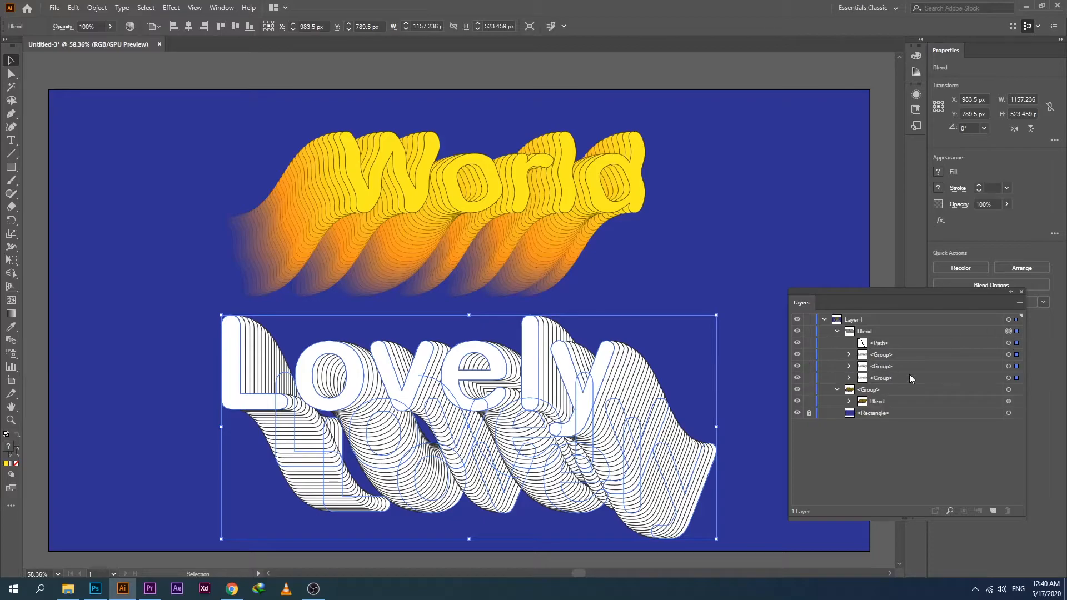
click(1017, 356)
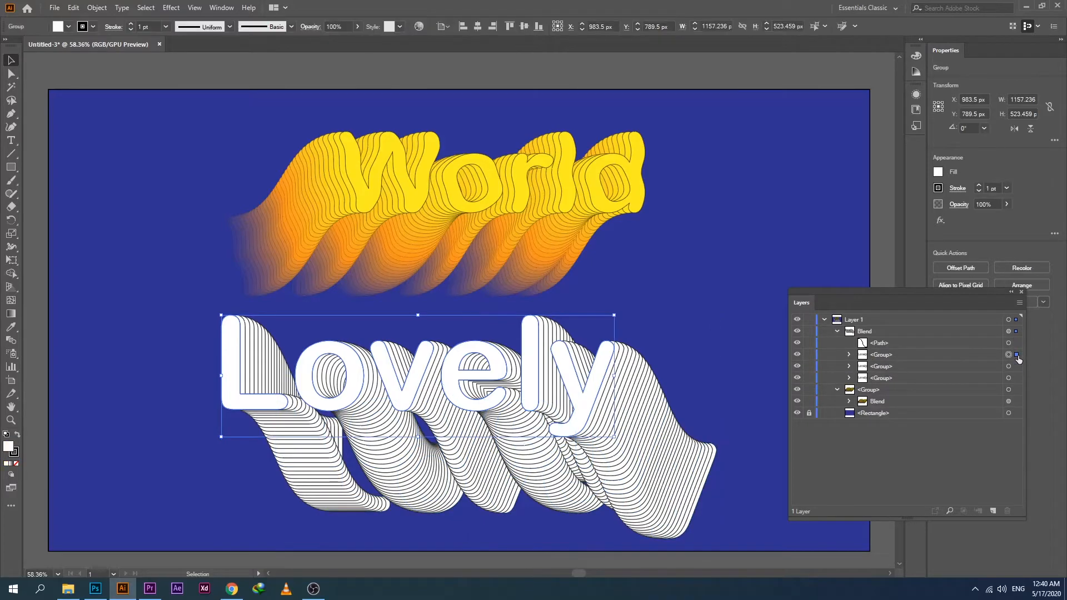
click(69, 27)
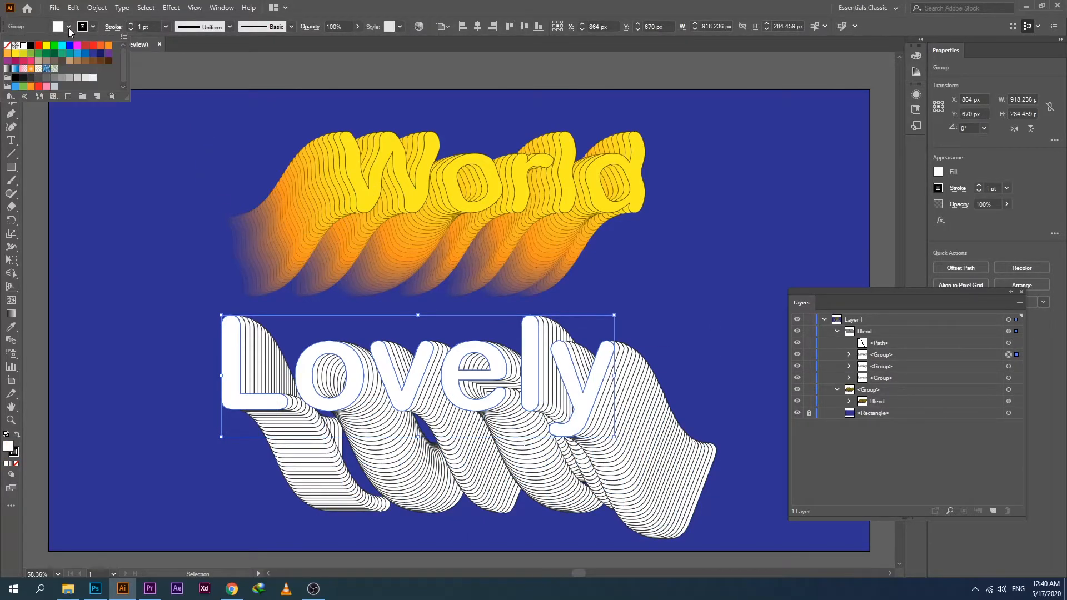
click(16, 54)
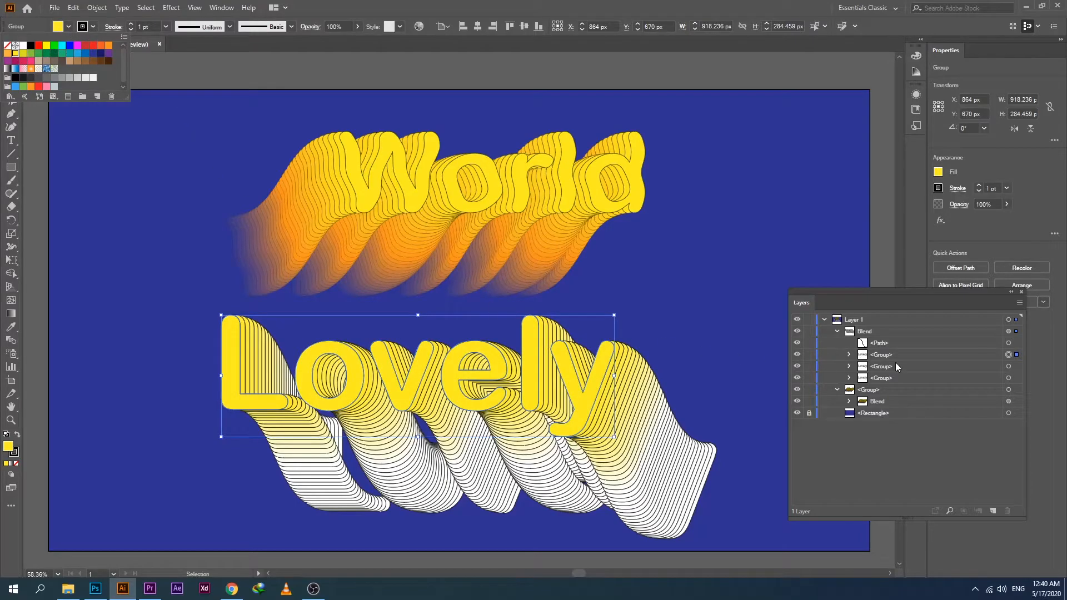
Fill the middle word copy of the Lovely blend with pink.
click(1018, 368)
click(1017, 367)
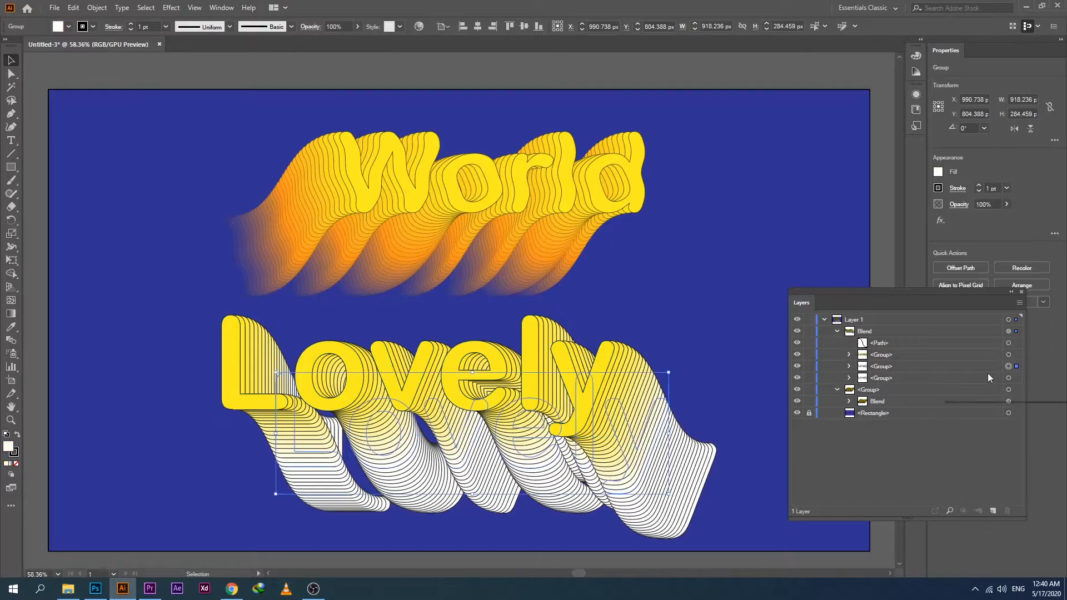
click(69, 27)
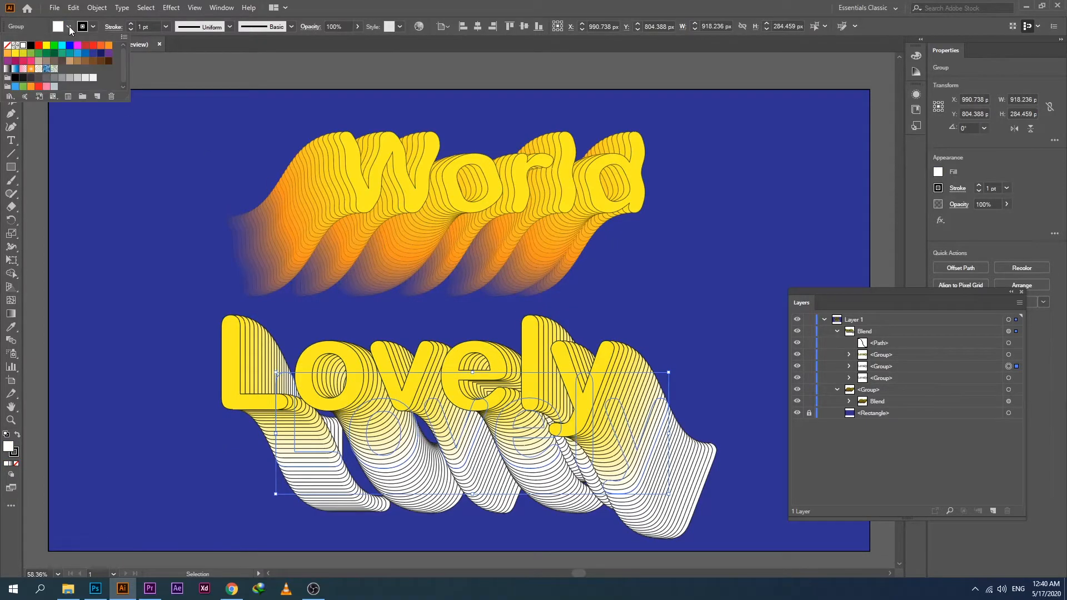
click(31, 61)
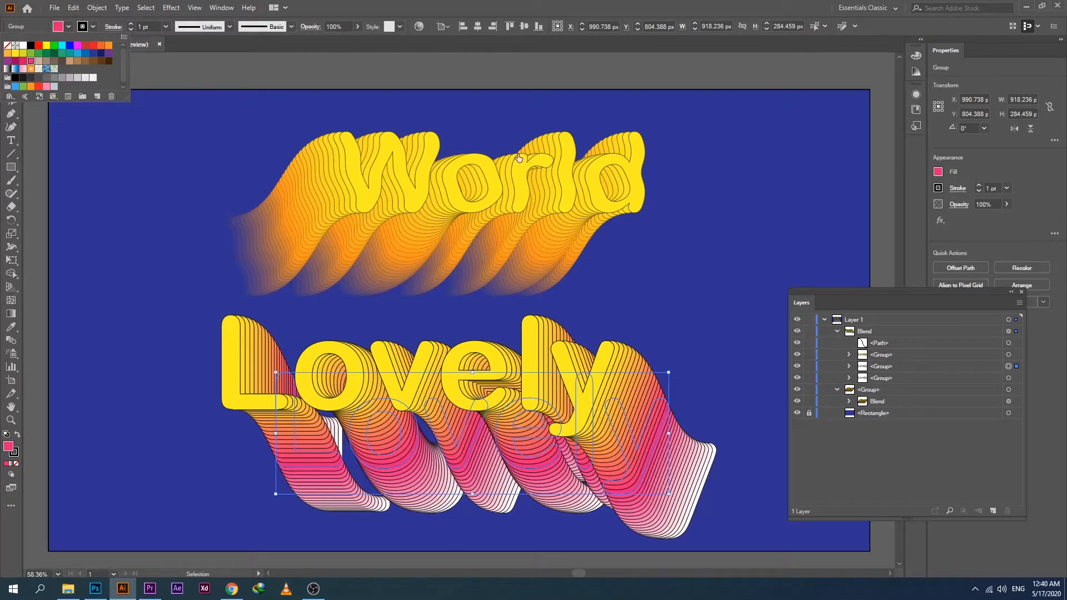
Fill the rear word copy of the Lovely blend with the background's dark blue and deselect it.
click(1018, 381)
click(1017, 378)
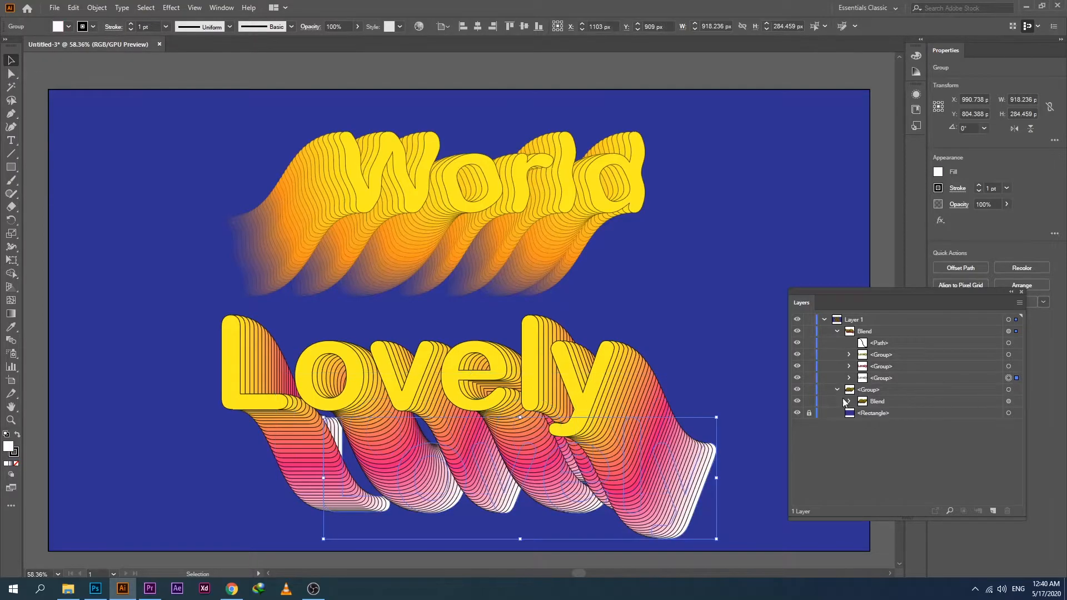
click(67, 27)
click(96, 51)
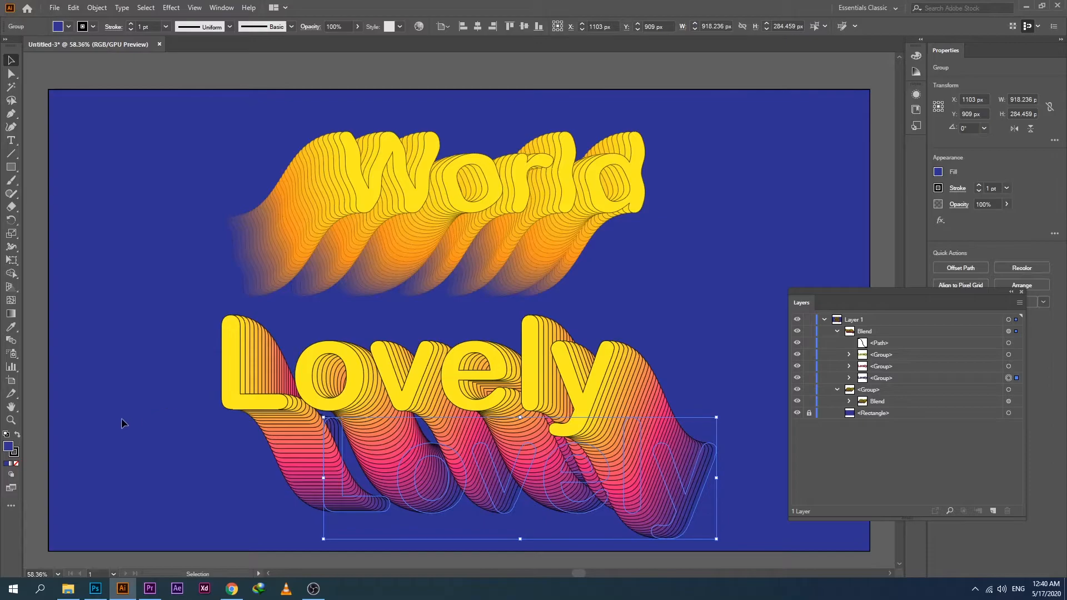
click(78, 448)
Shrink the Lovely blend's spine path to about 197 px wide and 133 px high to shorten the extrusion.
click(531, 495)
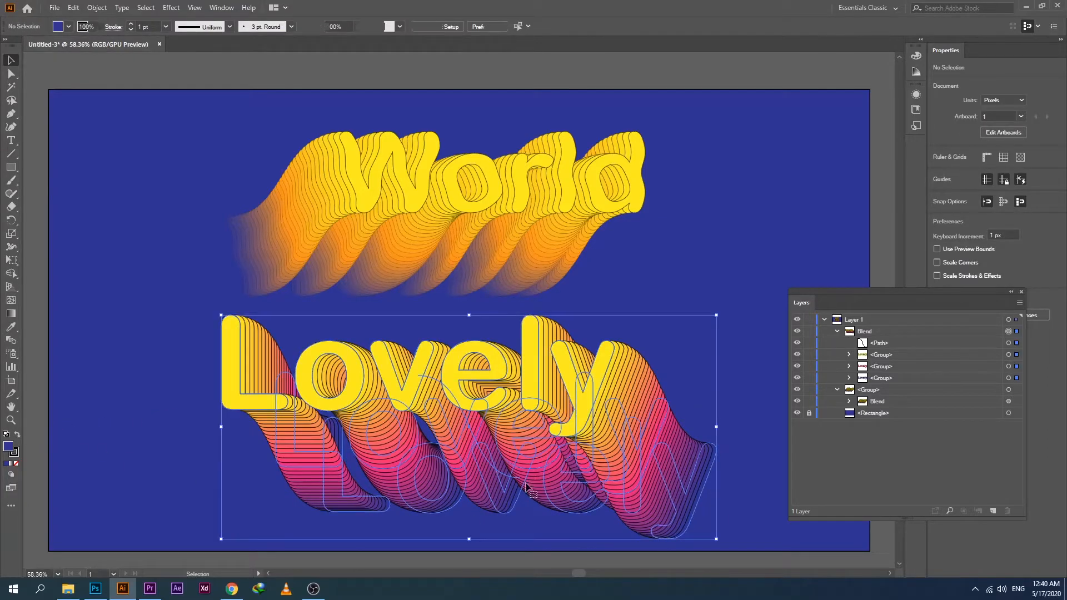
click(879, 343)
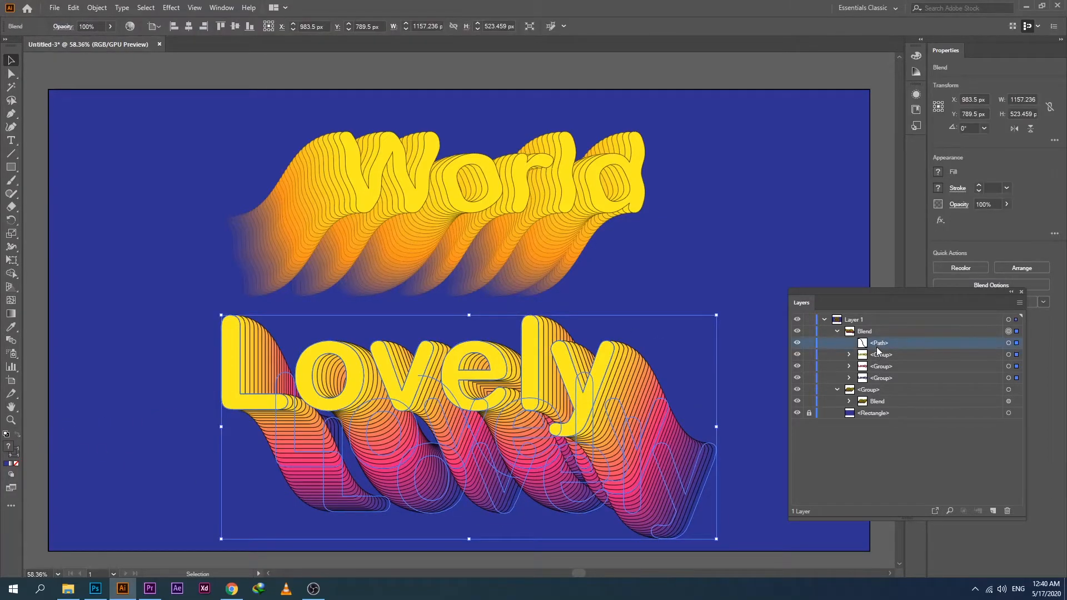
click(1019, 344)
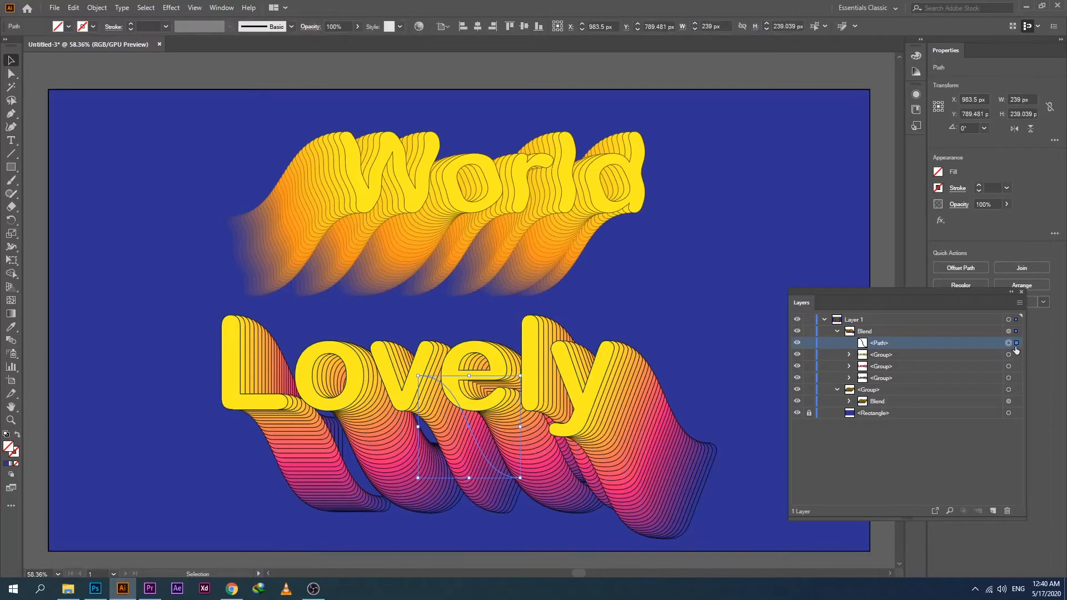
drag(470, 478, 465, 435)
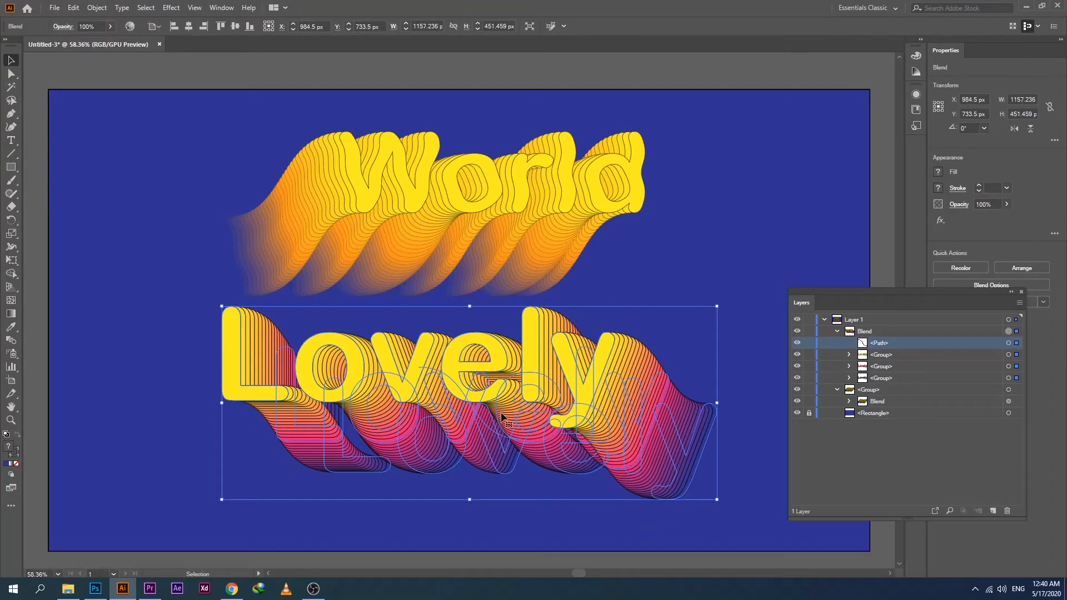
click(1015, 343)
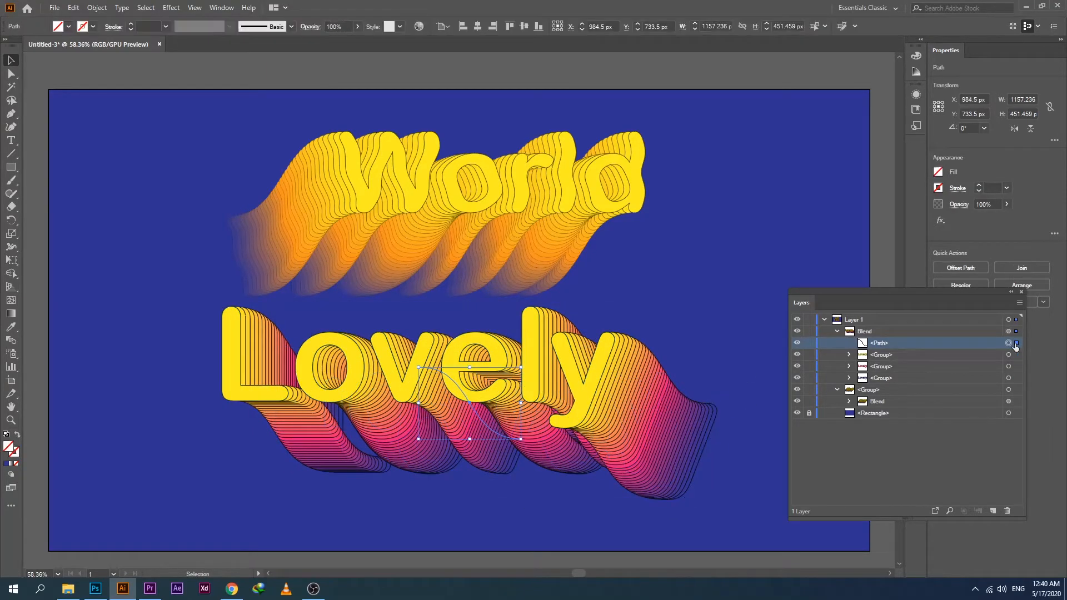
drag(522, 404, 503, 403)
drag(461, 439, 461, 424)
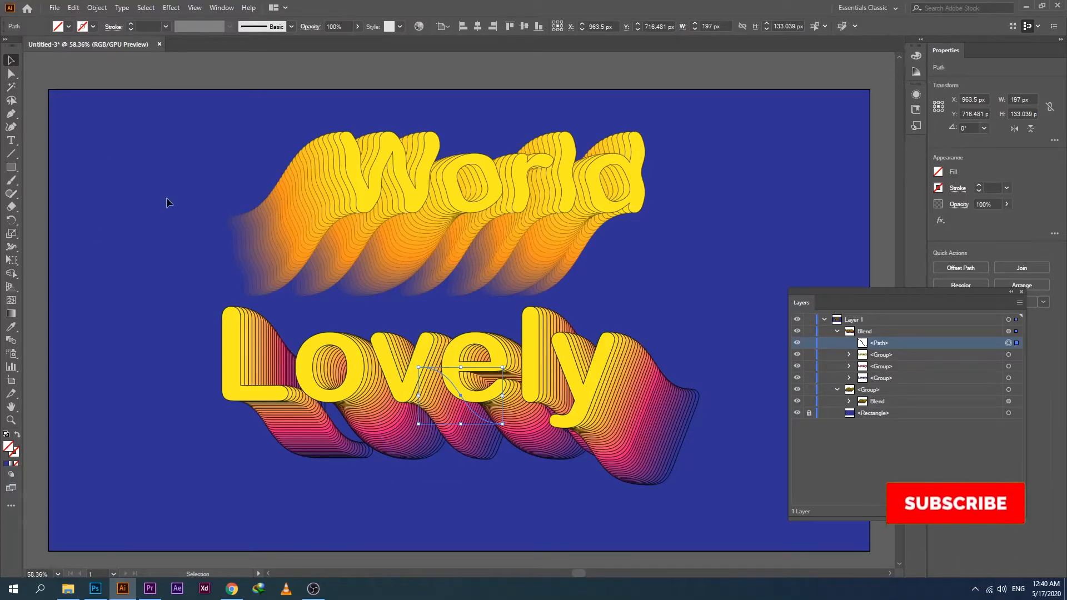
Move the Lovely and World blends slightly down on the artboard and deselect them.
click(441, 409)
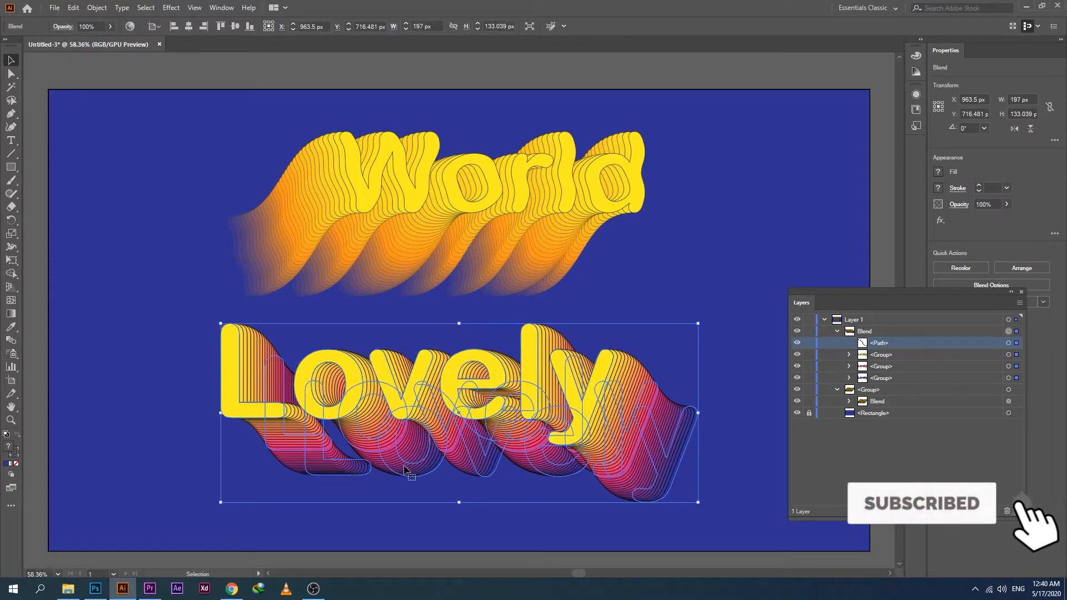
click(455, 244)
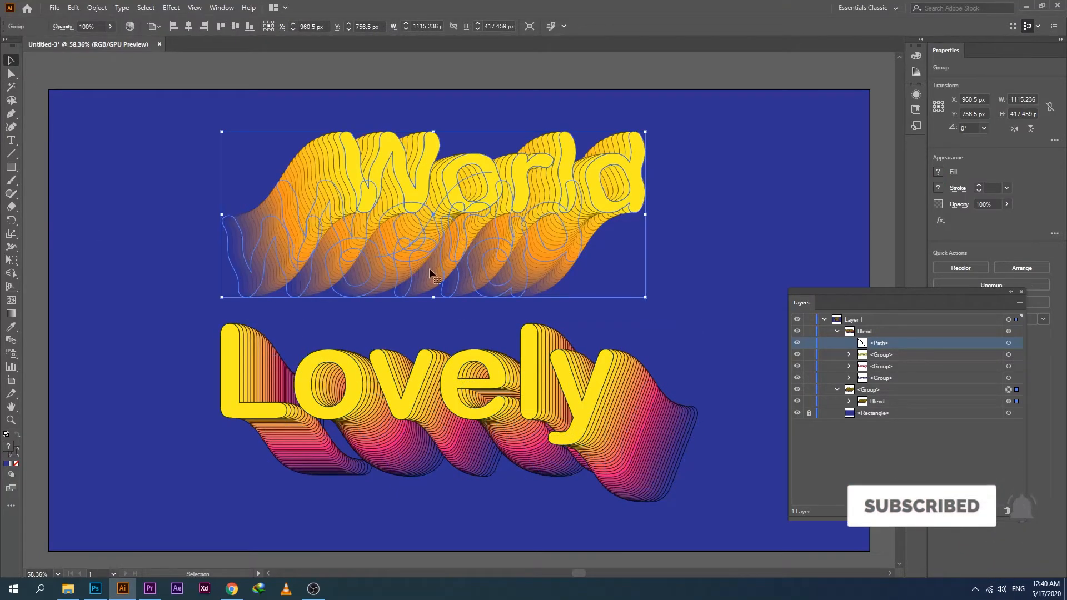
click(282, 68)
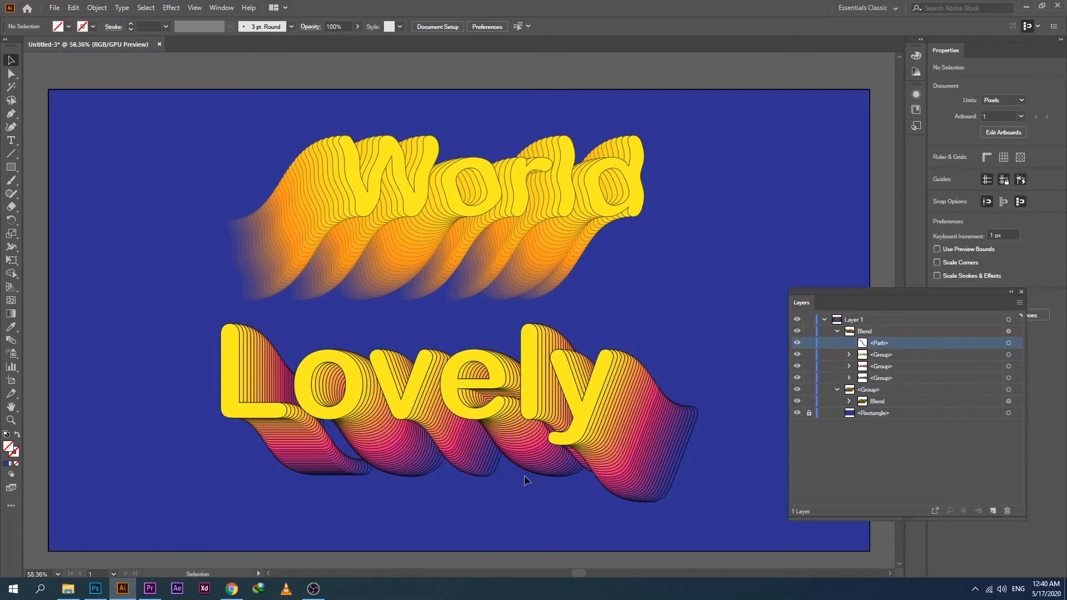
Change the fill of the World blend's middle word copy to red and deselect it.
click(444, 244)
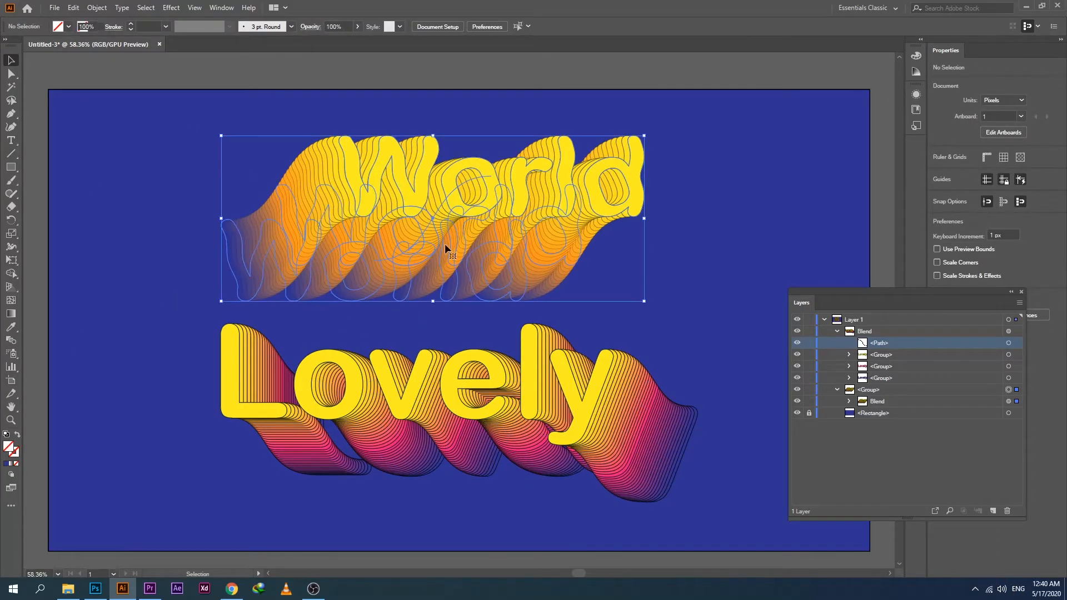
click(849, 401)
click(1009, 436)
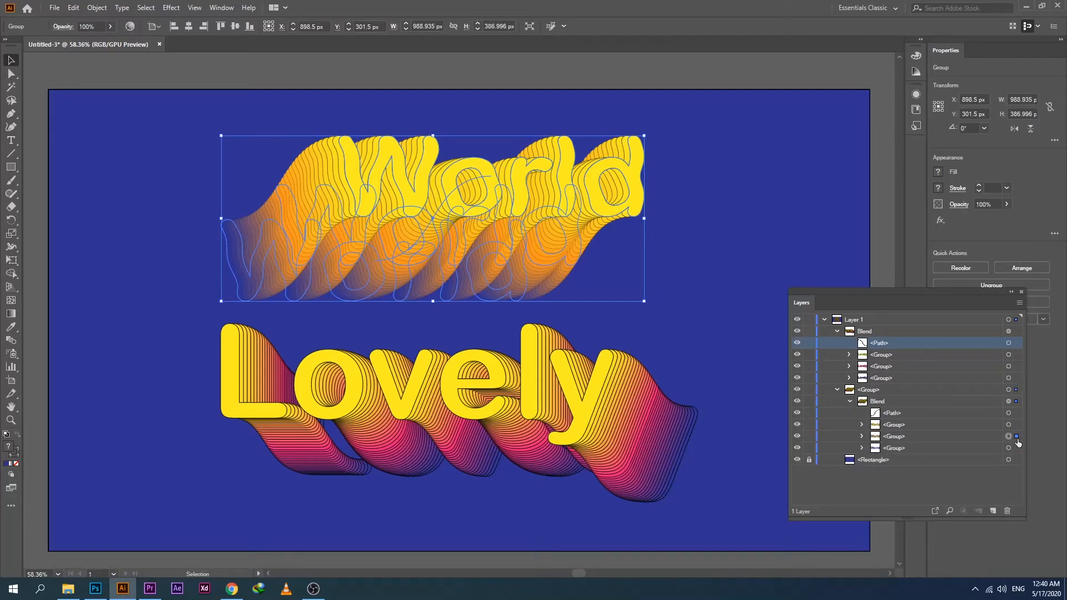
click(68, 27)
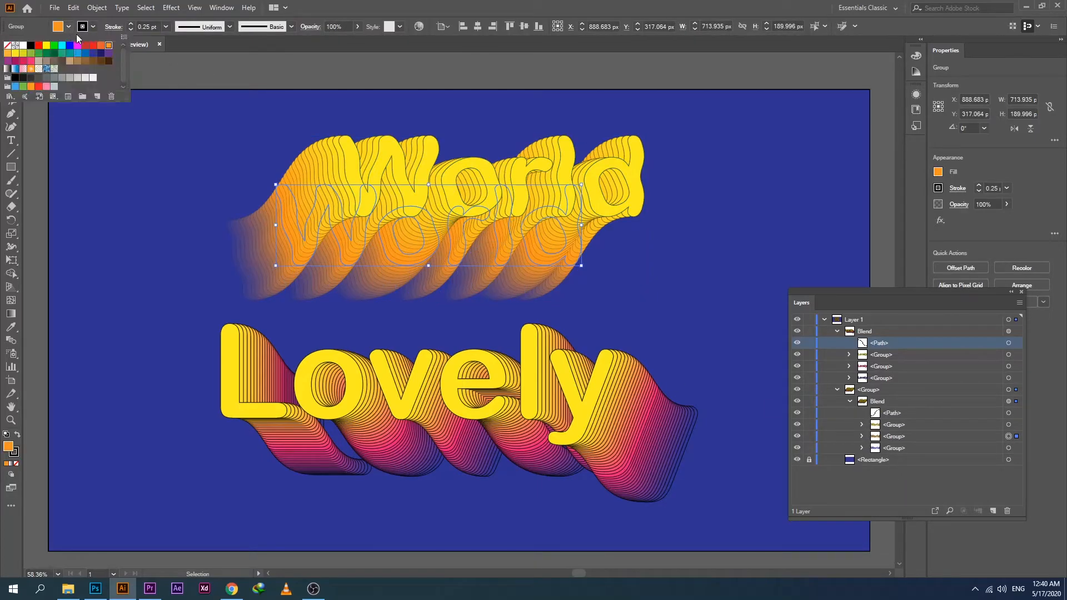
click(93, 46)
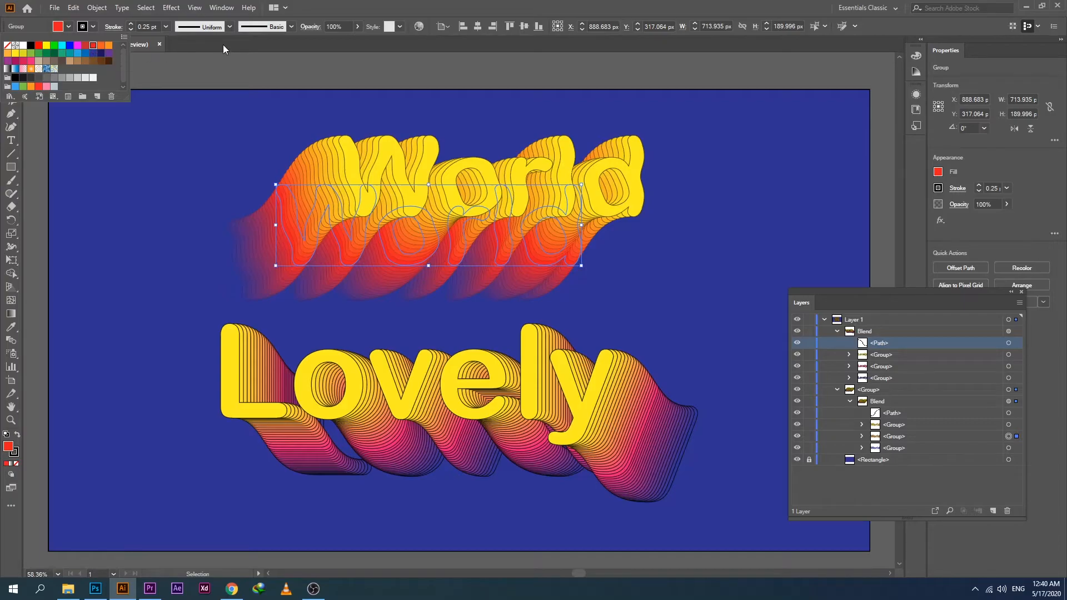
click(215, 65)
click(211, 70)
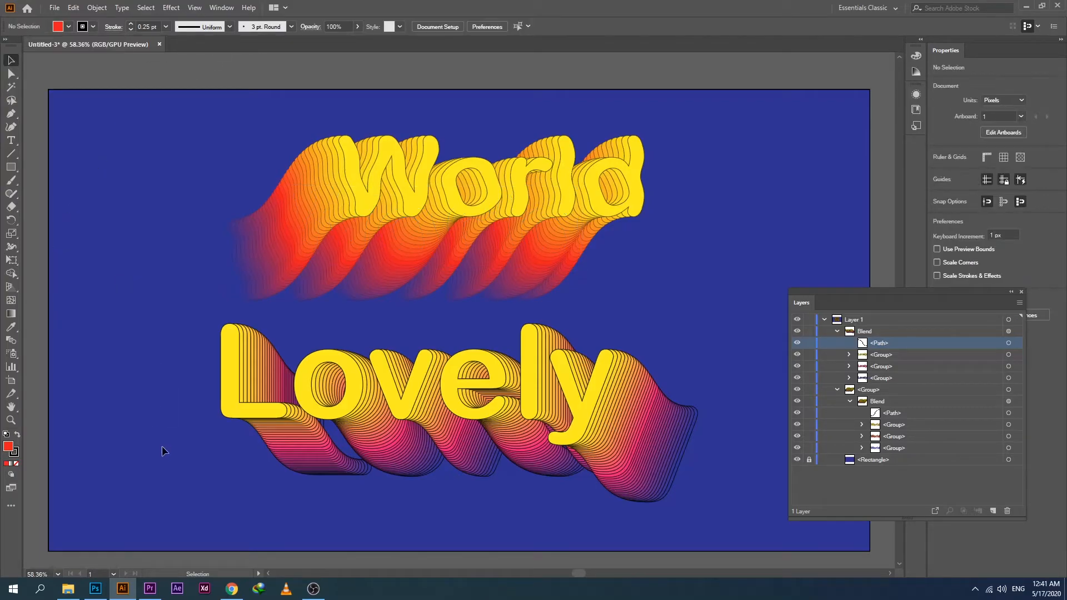
Move the Lovely blend slightly up, reduce its front copy's stroke weight to 0.75 pt, and deselect it.
click(503, 448)
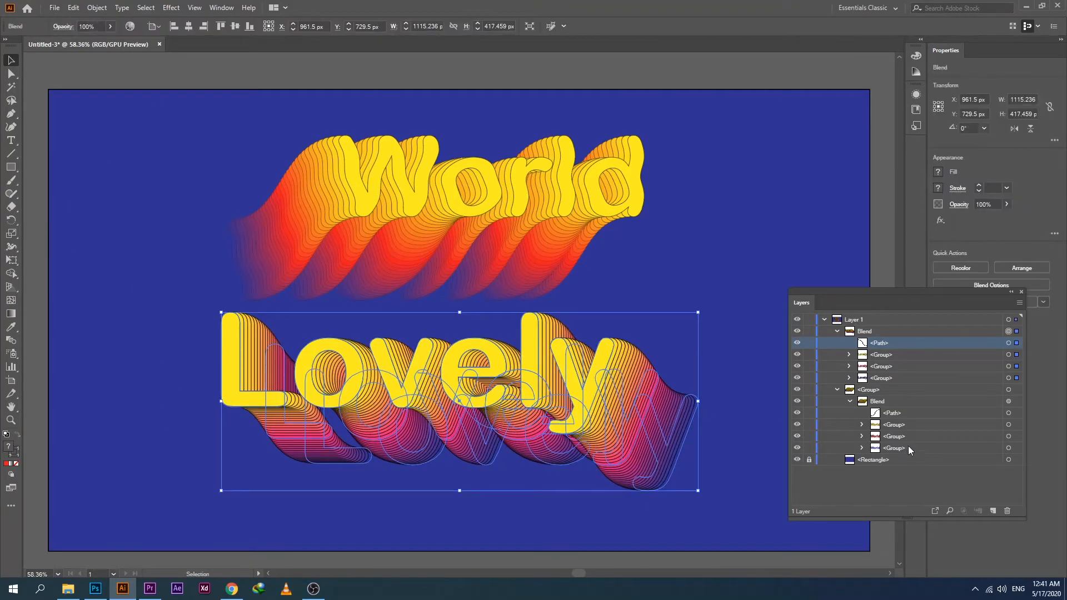
click(1015, 357)
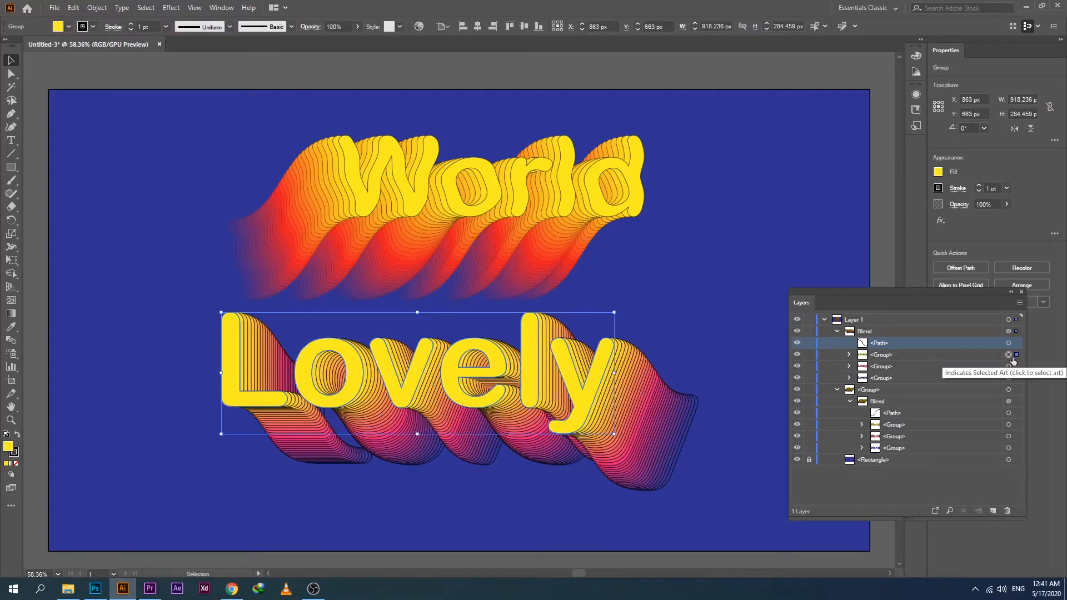
click(132, 29)
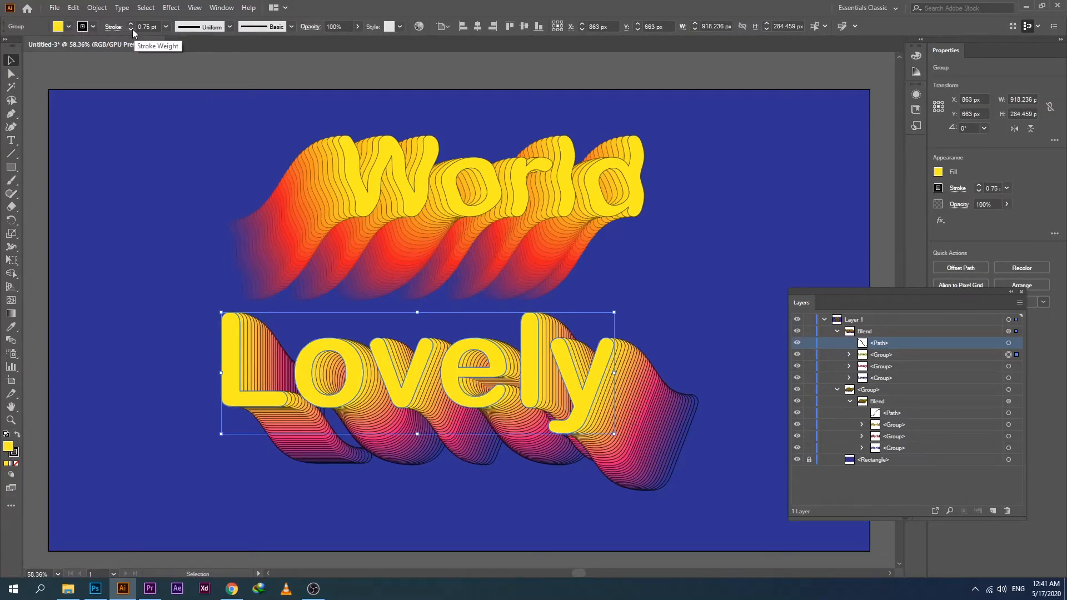
click(111, 72)
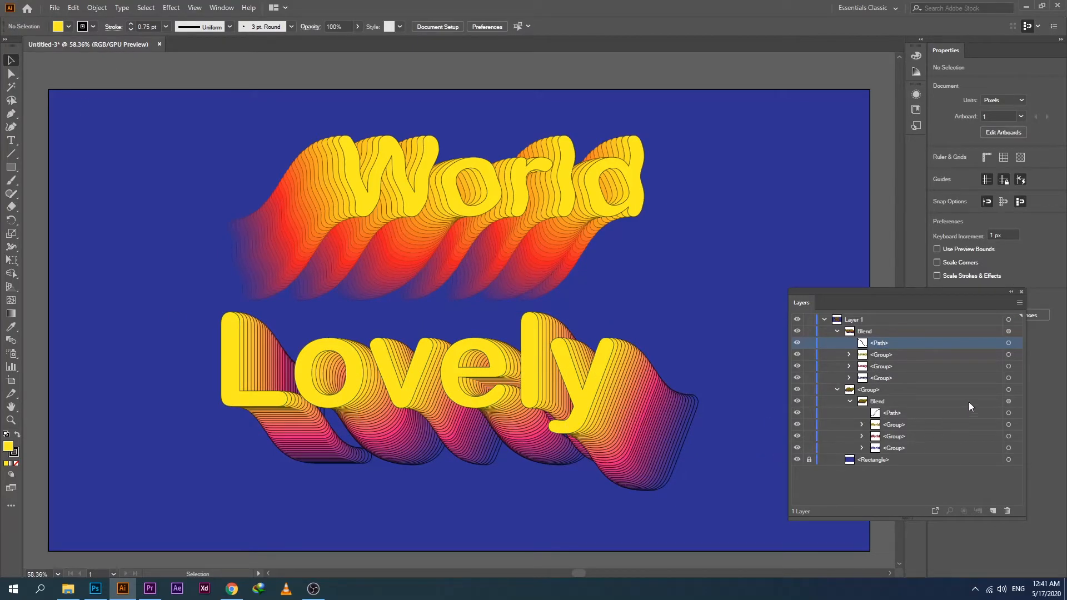
Remove the stroke from the rear word copy of the Lovely blend and deselect it.
click(1013, 378)
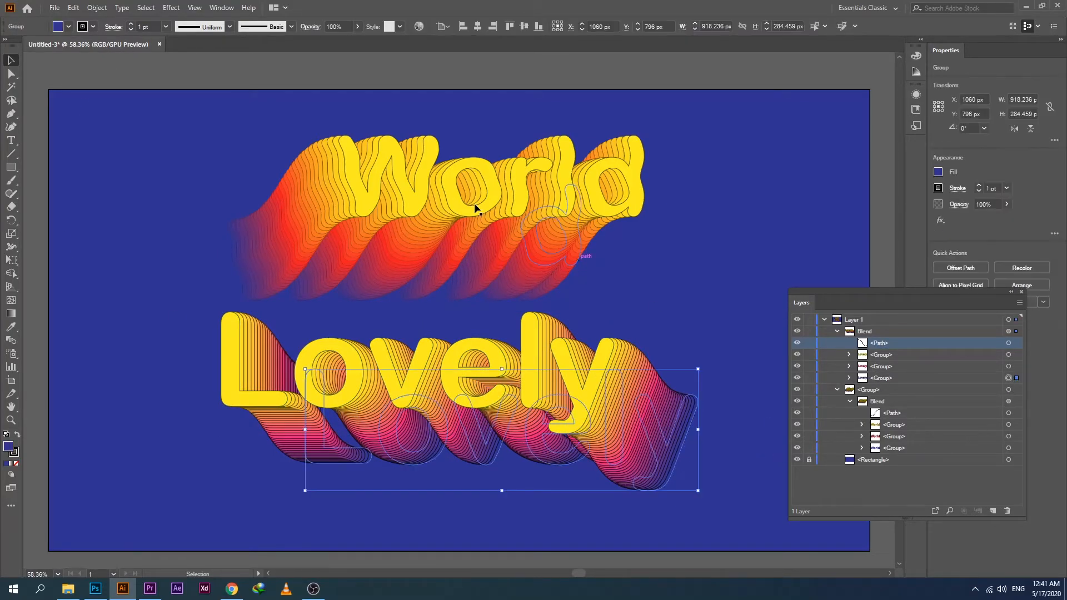
click(131, 29)
click(132, 30)
click(132, 30)
click(132, 29)
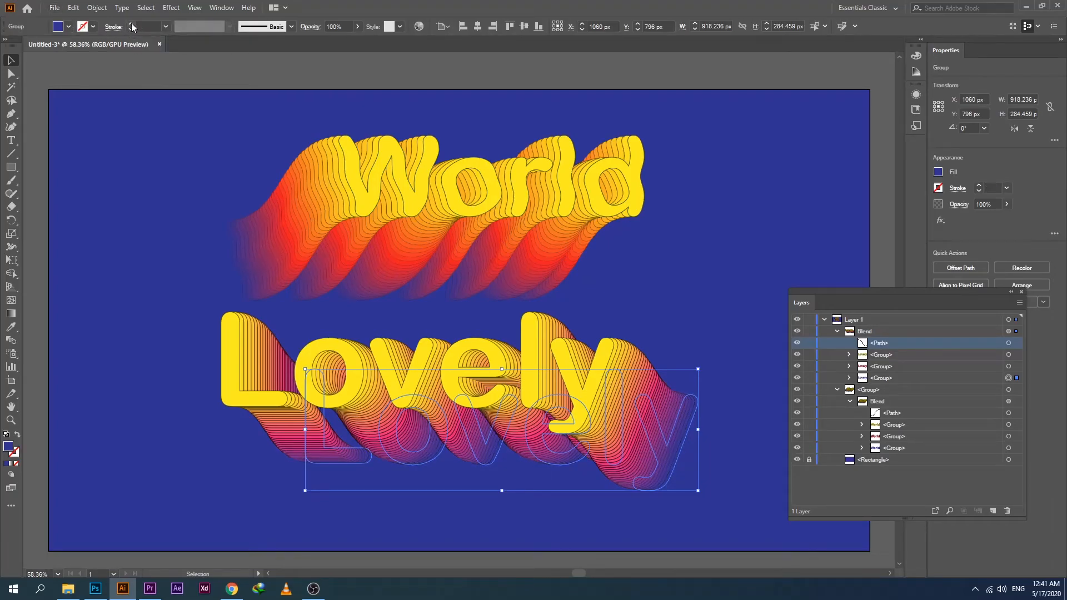
click(132, 24)
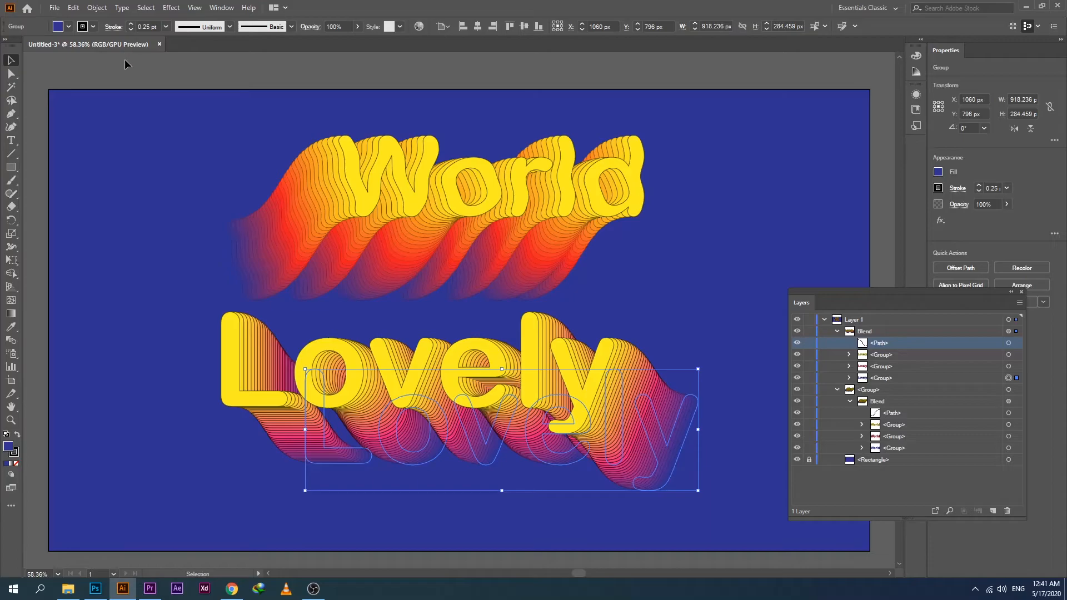
click(132, 30)
click(262, 125)
Reduce the stroke weight of the Lovely blend's middle copy to 0.5 pt and deselect it.
click(1016, 367)
click(131, 28)
click(130, 28)
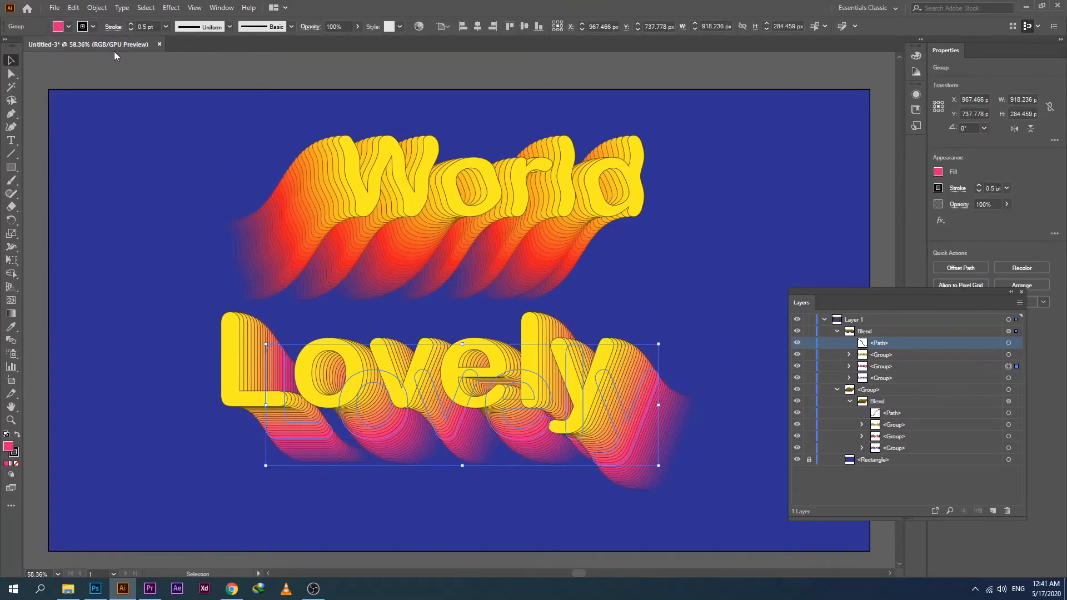
click(121, 78)
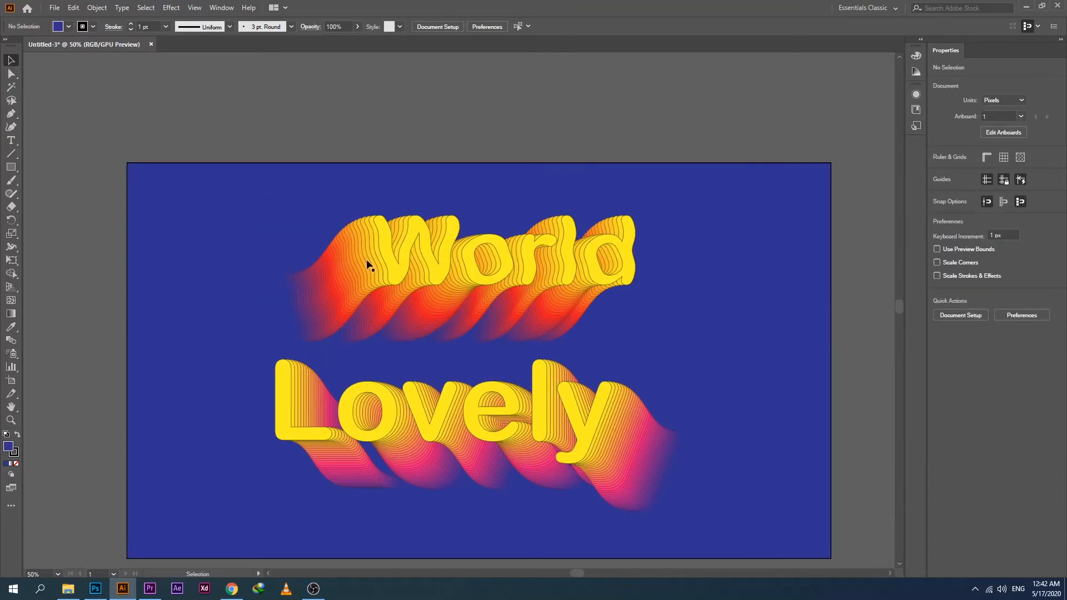
Swap the two words' positions so the Lovely blend sits above the World blend near the artboard's center.
drag(476, 249, 660, 433)
drag(385, 424, 386, 286)
drag(786, 442, 519, 406)
drag(500, 311, 500, 319)
drag(492, 427, 498, 428)
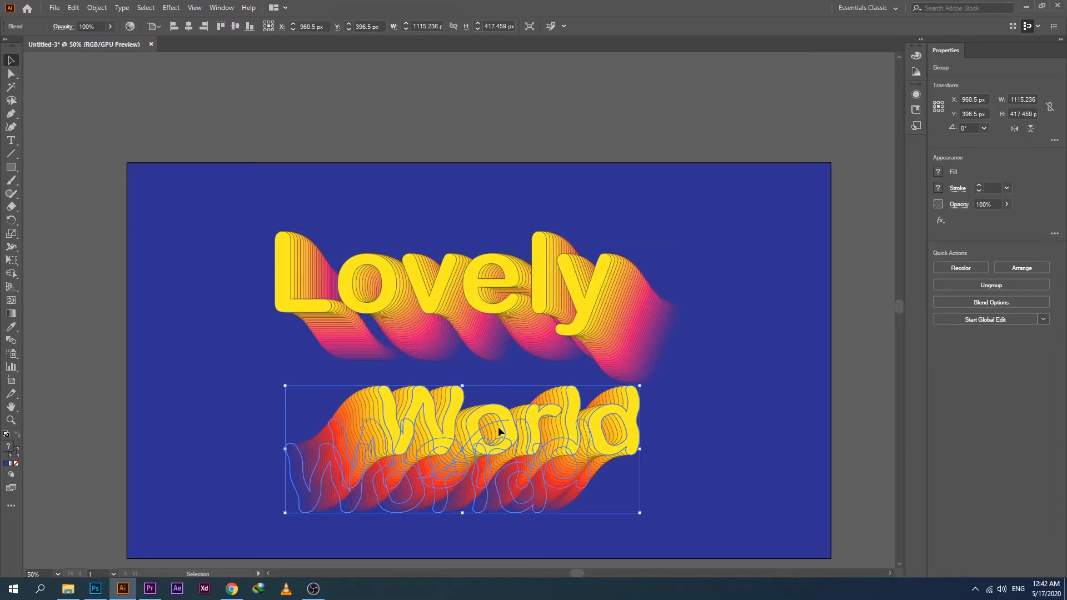
Nudge the Lovely blend slightly up to adjust its spacing above World, and deselect everything.
drag(507, 335, 508, 331)
click(521, 422)
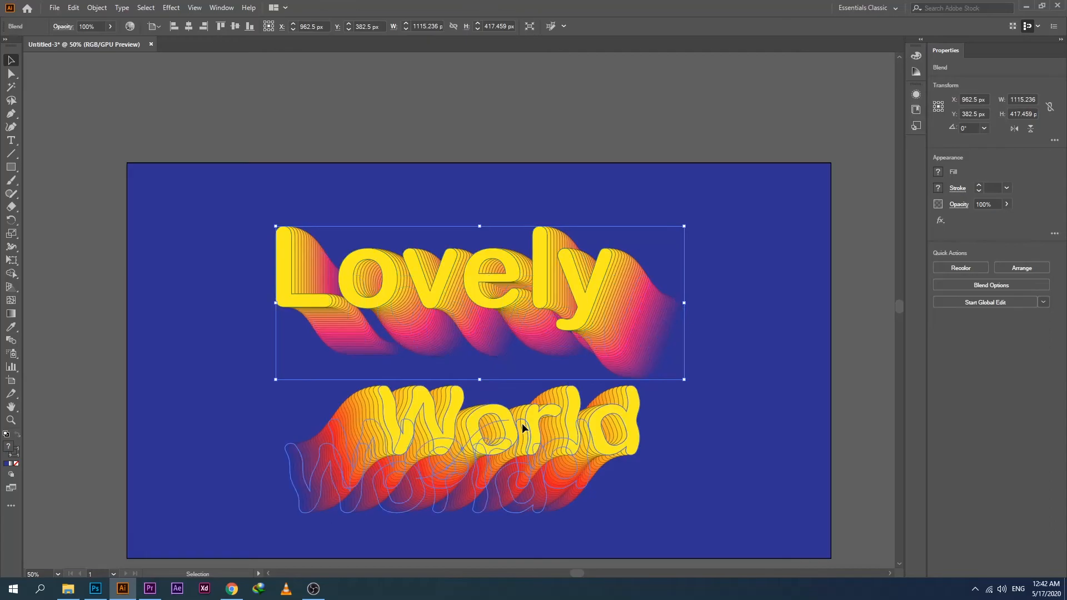
click(453, 139)
Zoom in on the arranged Lovely and World lettering to examine the artwork up close.
click(11, 420)
click(385, 405)
drag(622, 247, 505, 291)
click(14, 62)
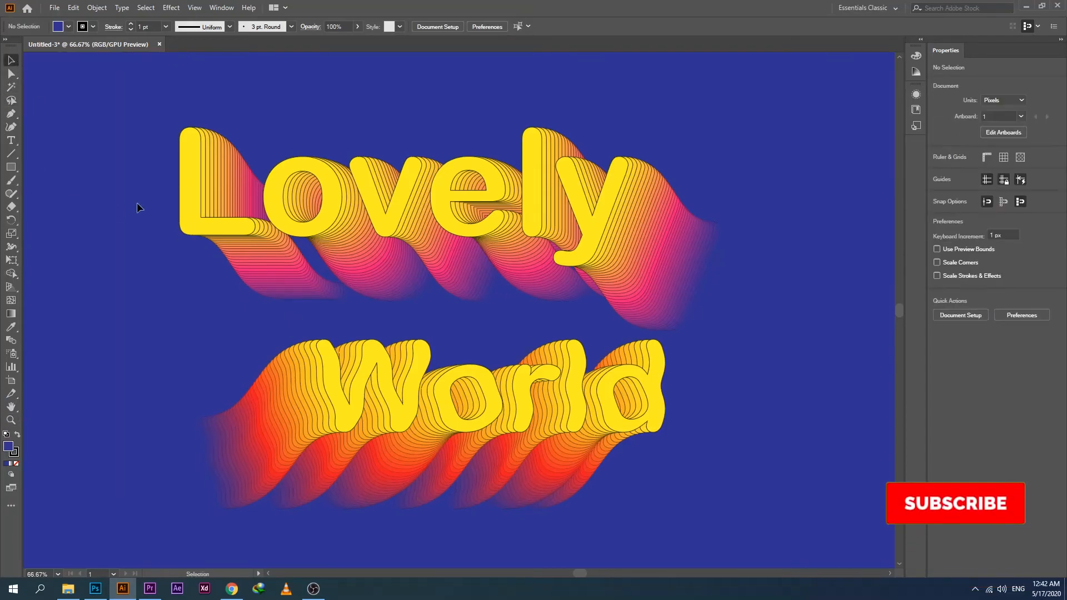